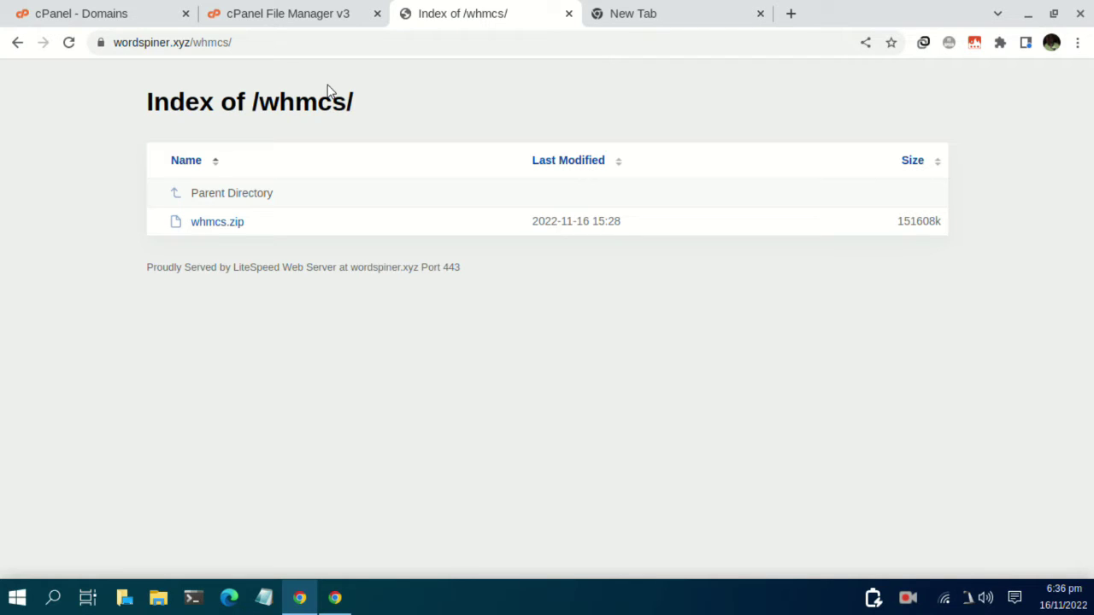
Bring up the cPanel File Manager at wordspiner.xyz/whmcs, which shows whmcs.zip.
{"action": "left_click", "coordinate": [251, 42]}
{"action": "left_click", "coordinate": [300, 45]}
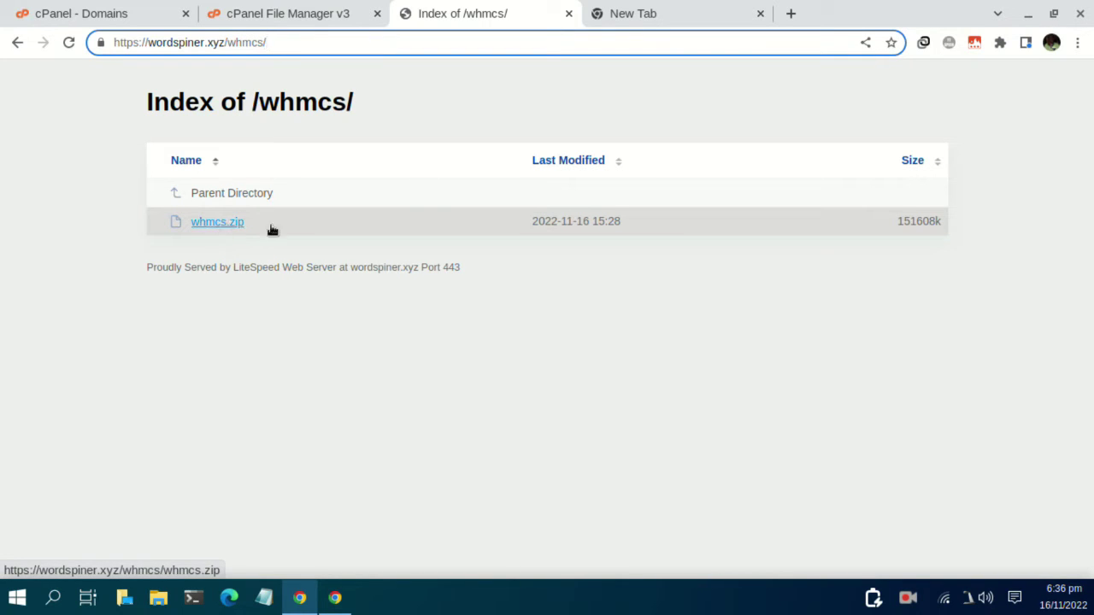
{"action": "left_click", "coordinate": [316, 19]}
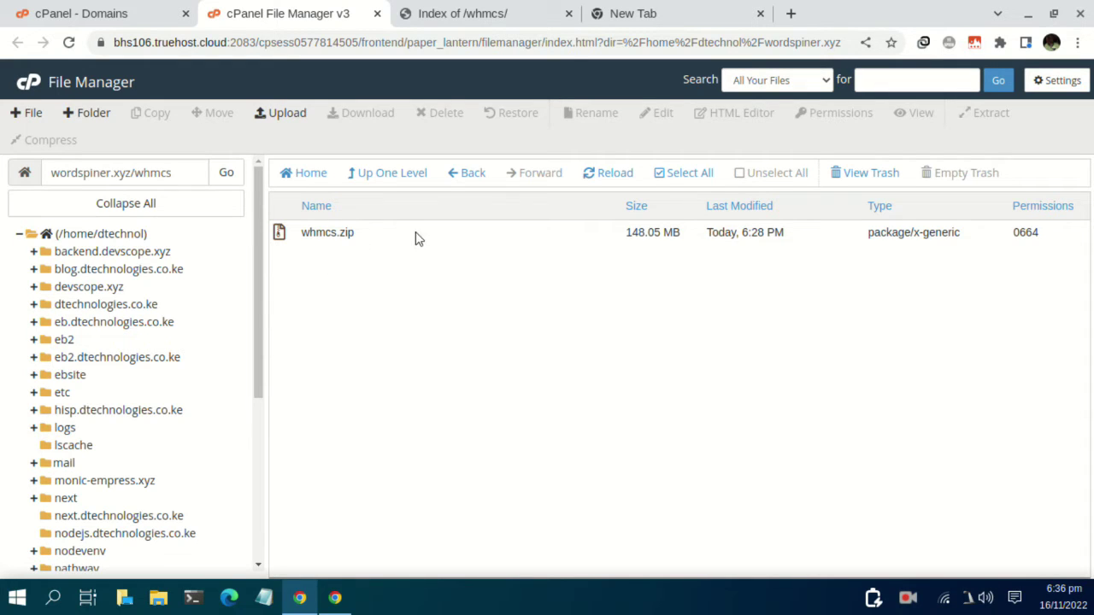
Extract whmcs.zip into the whmcs folder and reload the listing to show whmcs-docker-image.
{"action": "right_click", "coordinate": [314, 237]}
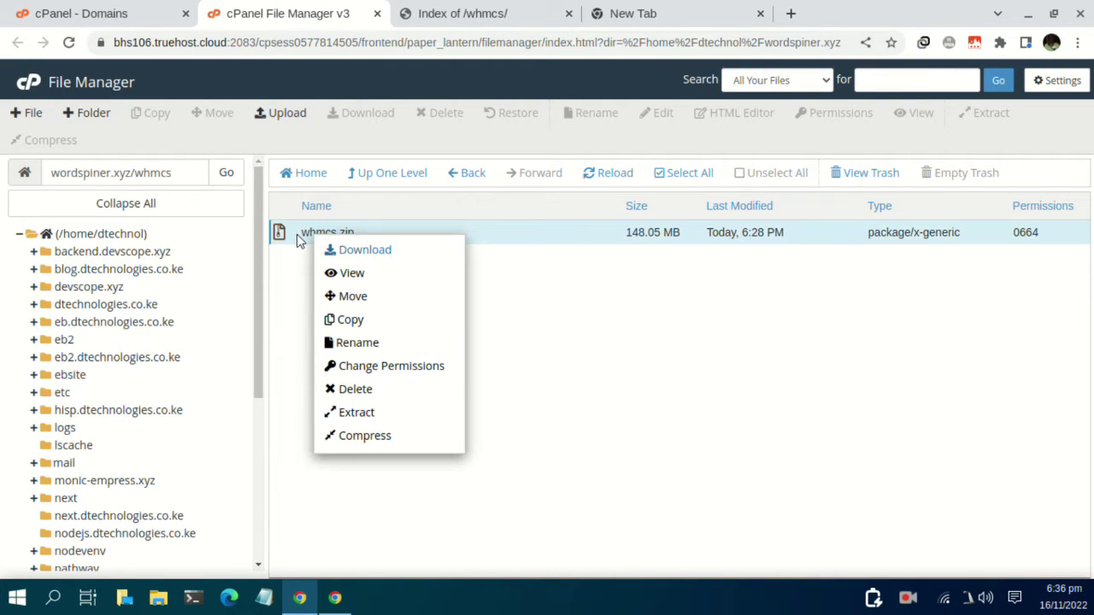
{"action": "left_click", "coordinate": [371, 414]}
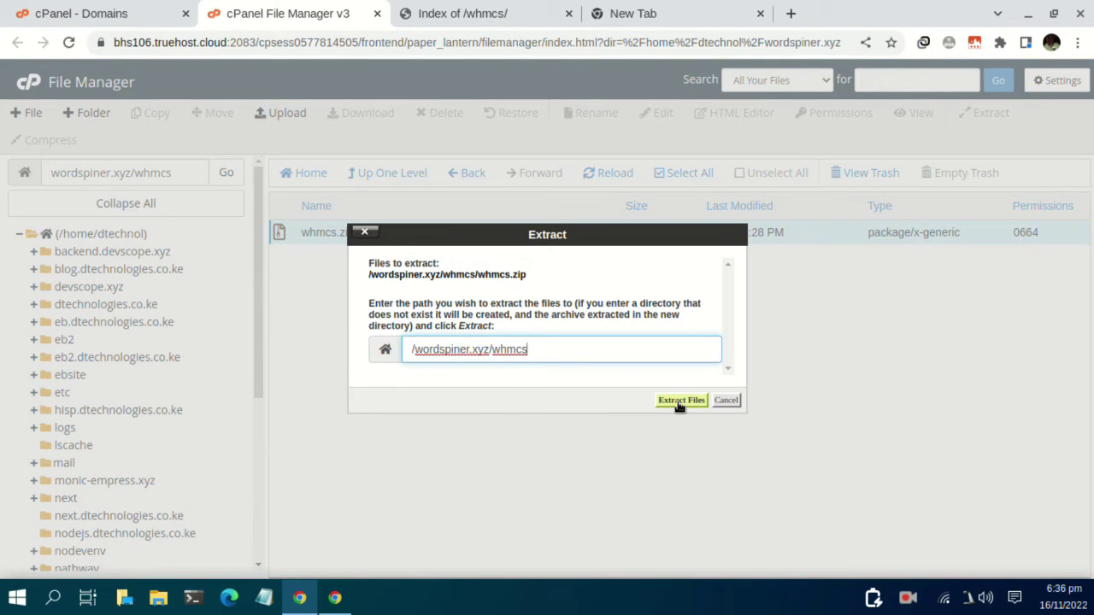
{"action": "left_click", "coordinate": [680, 400]}
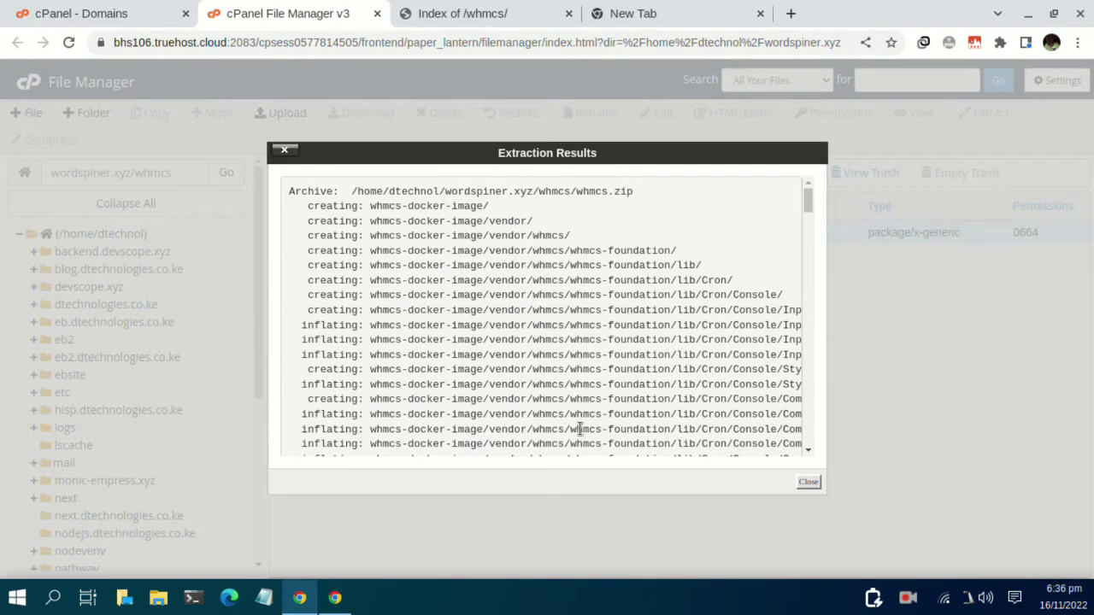
{"action": "left_click", "coordinate": [808, 485]}
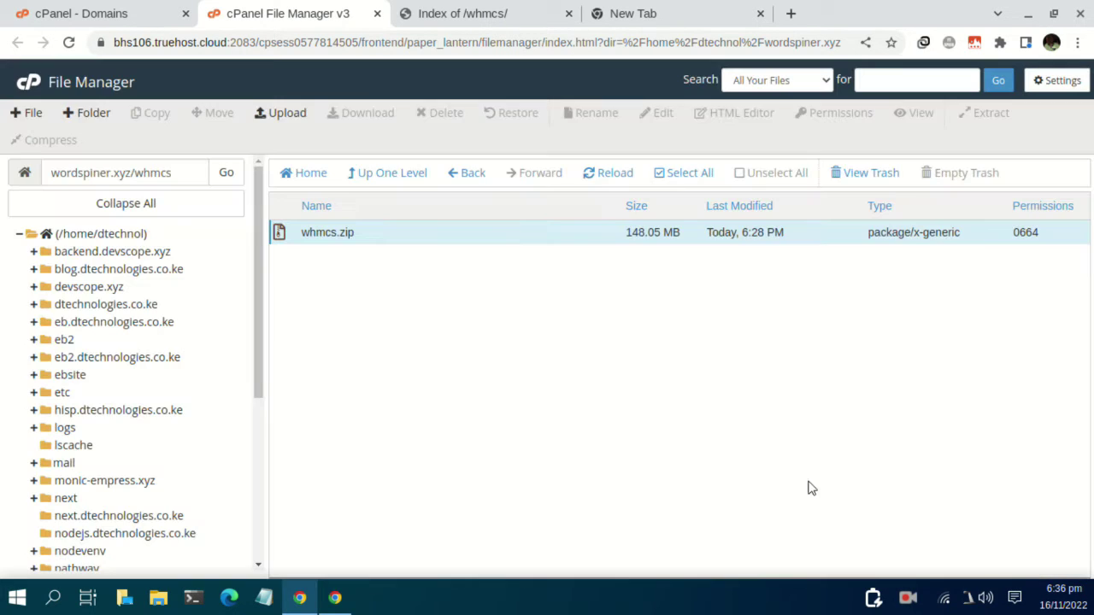
{"action": "left_click", "coordinate": [612, 174]}
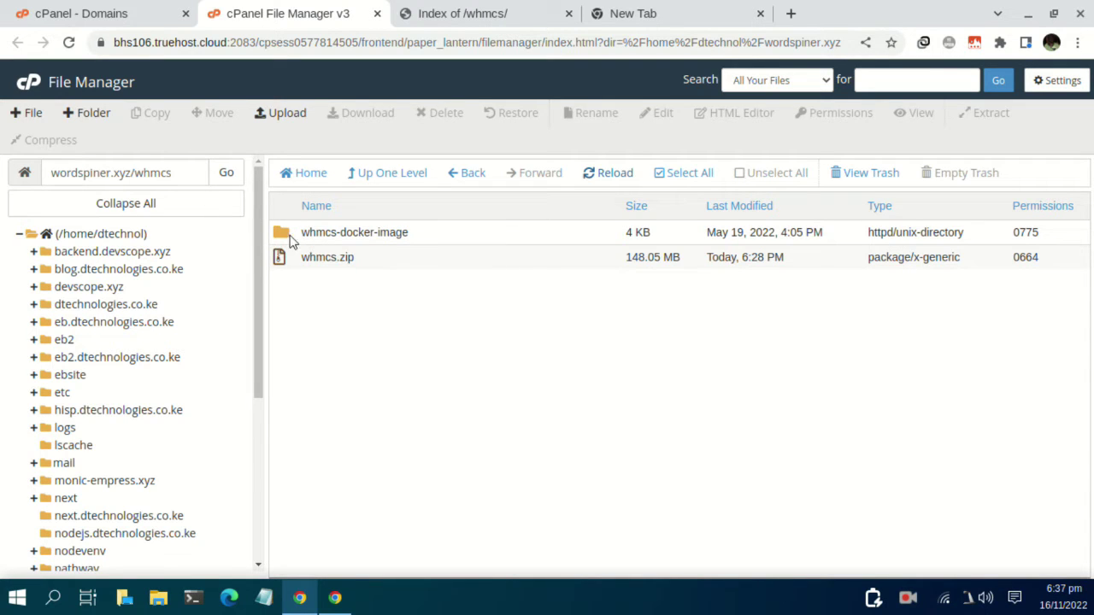
Move everything in whmcs-docker-image into /wordspiner.xyz/whmcs.
{"action": "double_click", "coordinate": [284, 233]}
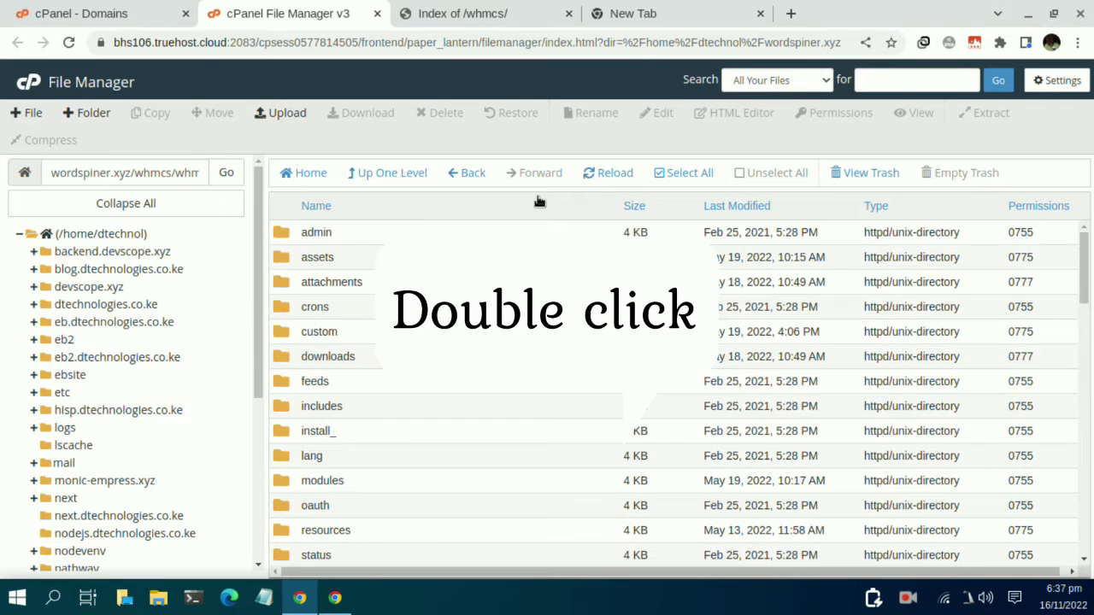
{"action": "left_click", "coordinate": [607, 172]}
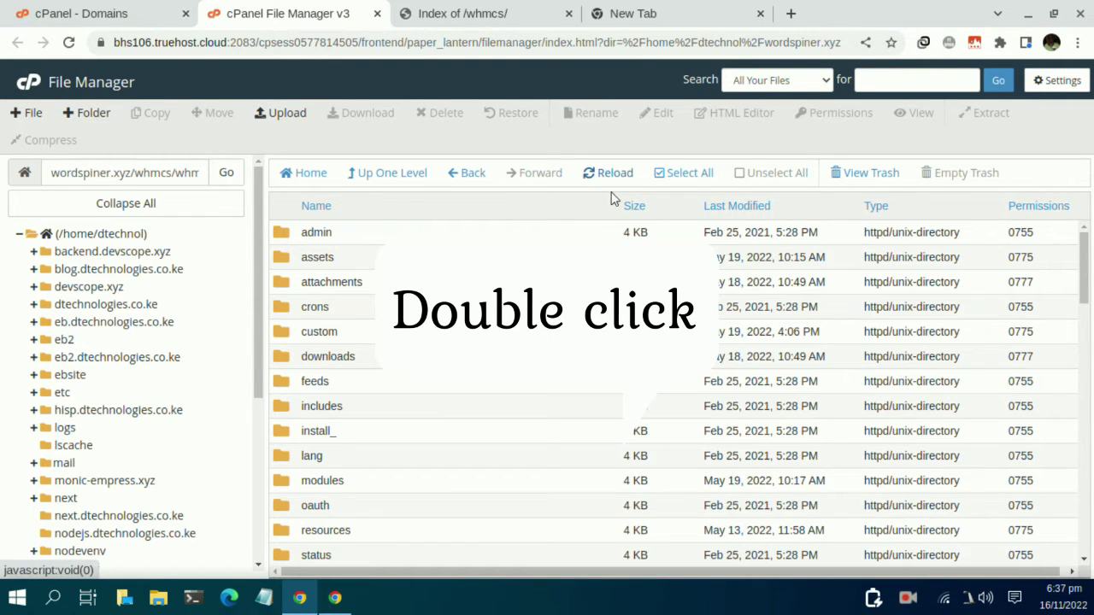
{"action": "left_click", "coordinate": [679, 172]}
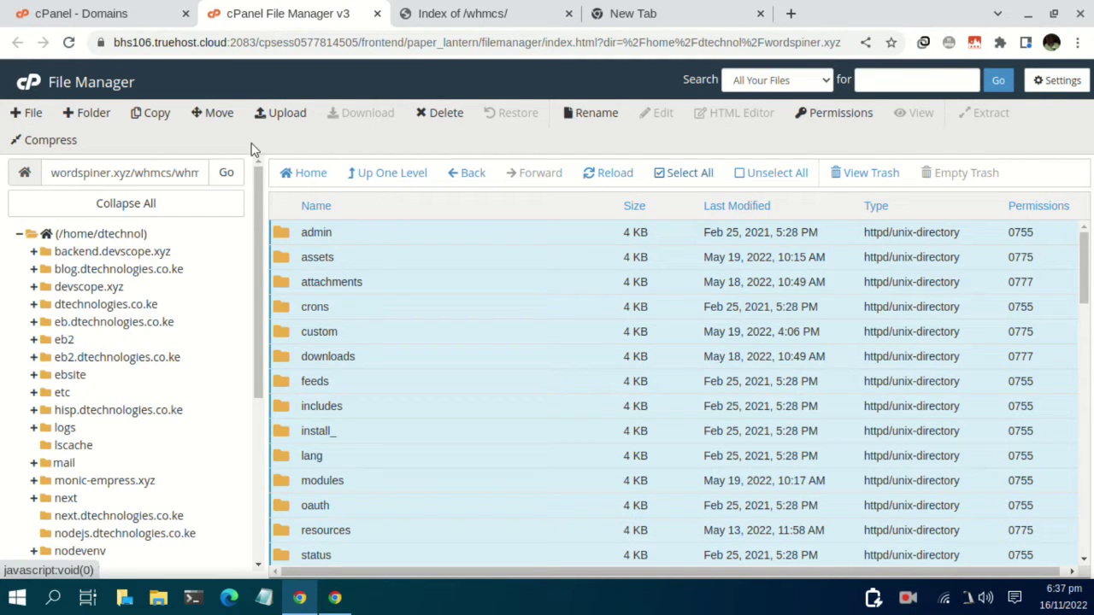
{"action": "left_click", "coordinate": [213, 122]}
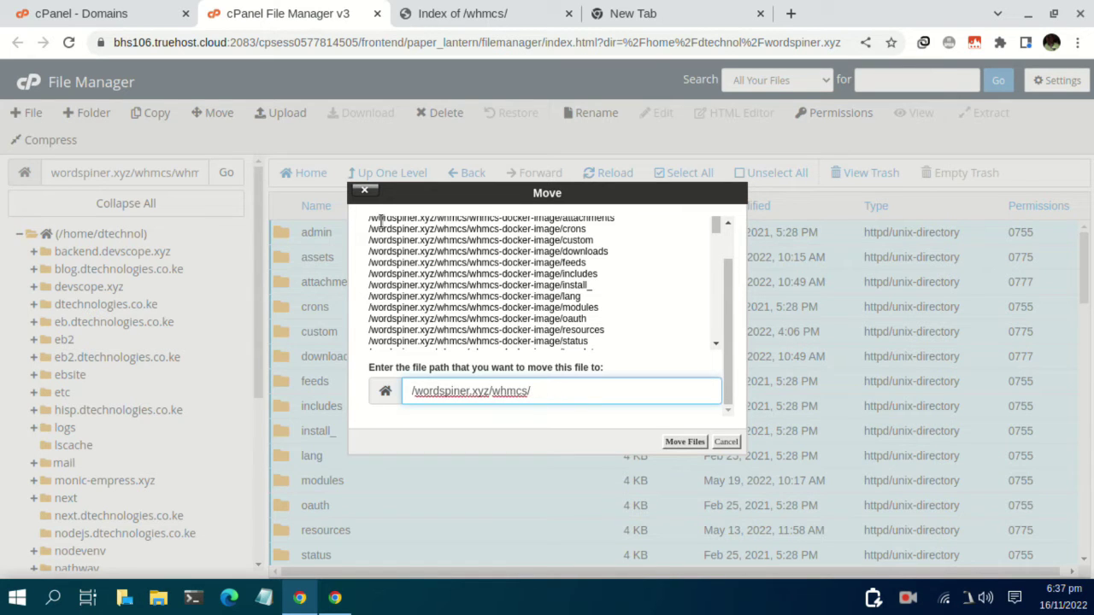
{"action": "key", "text": "BackSpace"}
{"action": "left_click", "coordinate": [686, 441]}
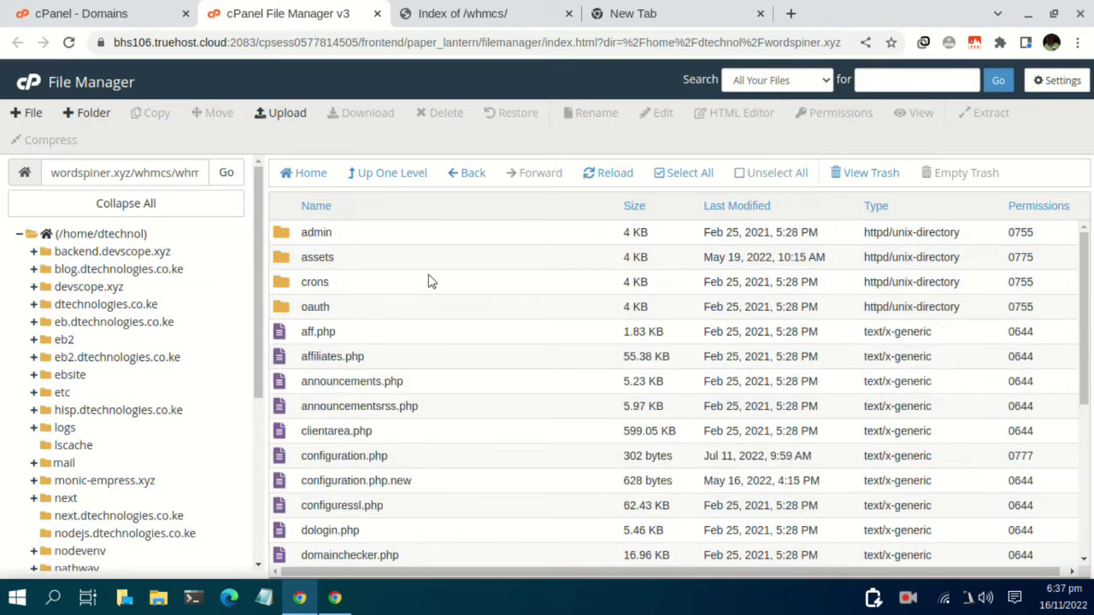
Go back up to the whmcs folder, check its contents, and switch to the Index of /whmcs/ tab.
{"action": "left_click", "coordinate": [389, 179]}
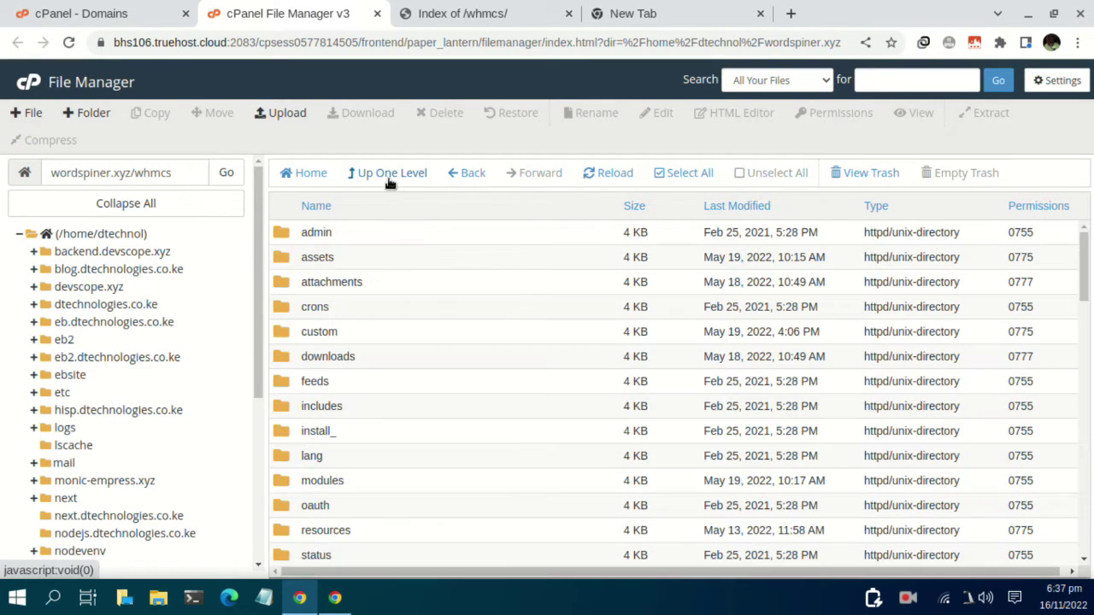
{"action": "scroll", "coordinate": [387, 337], "scroll_direction": "down", "scroll_amount": 2}
{"action": "scroll", "coordinate": [387, 329], "scroll_direction": "up", "scroll_amount": 1}
{"action": "scroll", "coordinate": [387, 329], "scroll_direction": "down", "scroll_amount": 3}
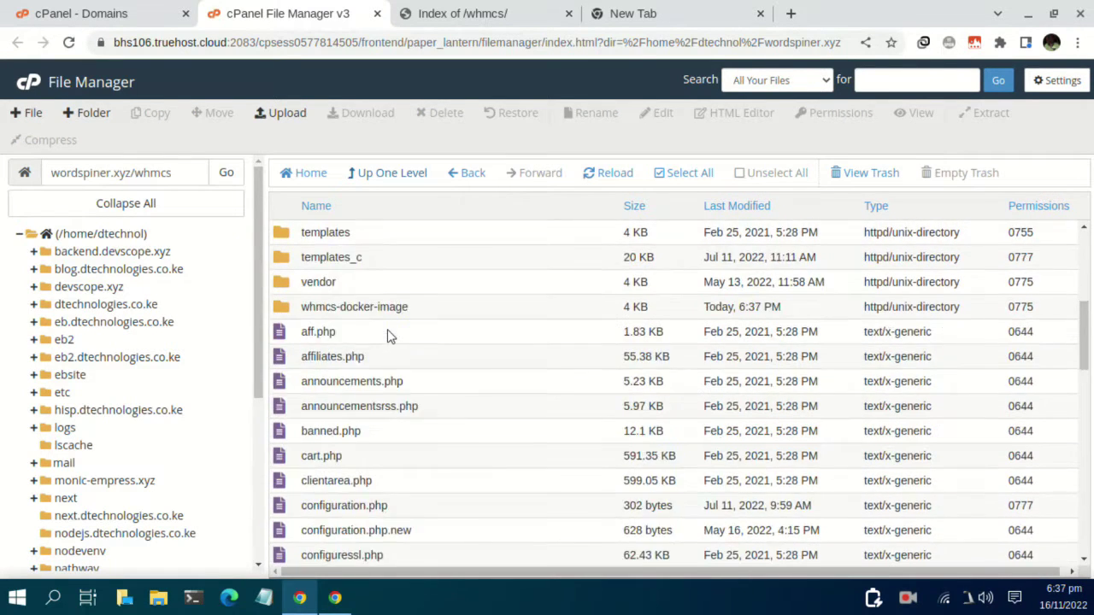
{"action": "scroll", "coordinate": [387, 329], "scroll_direction": "up", "scroll_amount": 2}
{"action": "left_click", "coordinate": [473, 14]}
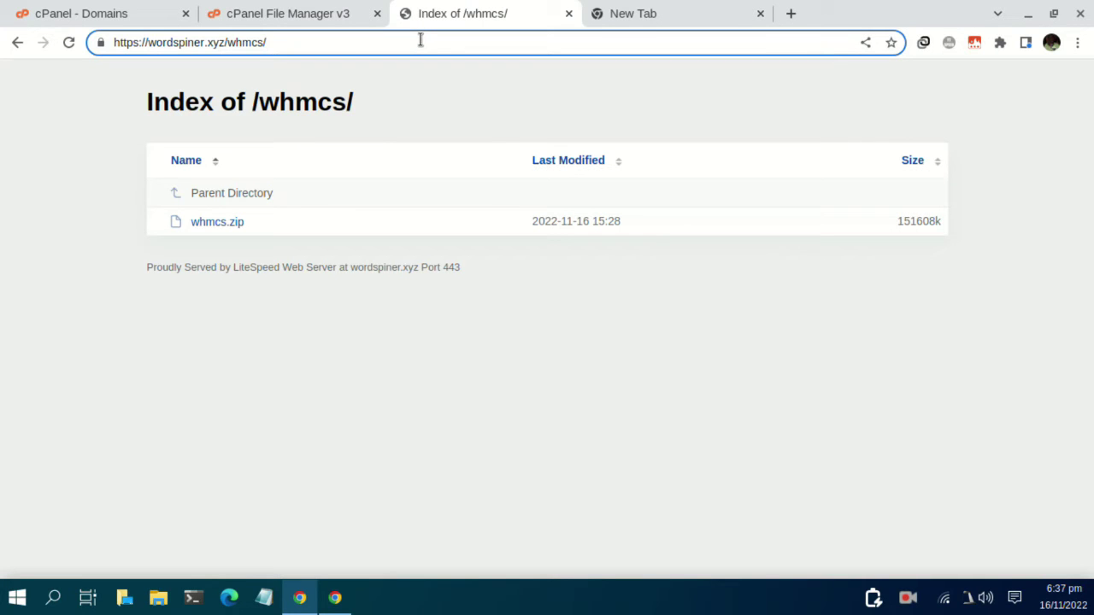
Reload the whmcs site to get the connection error, then scroll to configuration.php in File Manager.
{"action": "key", "text": "Return"}
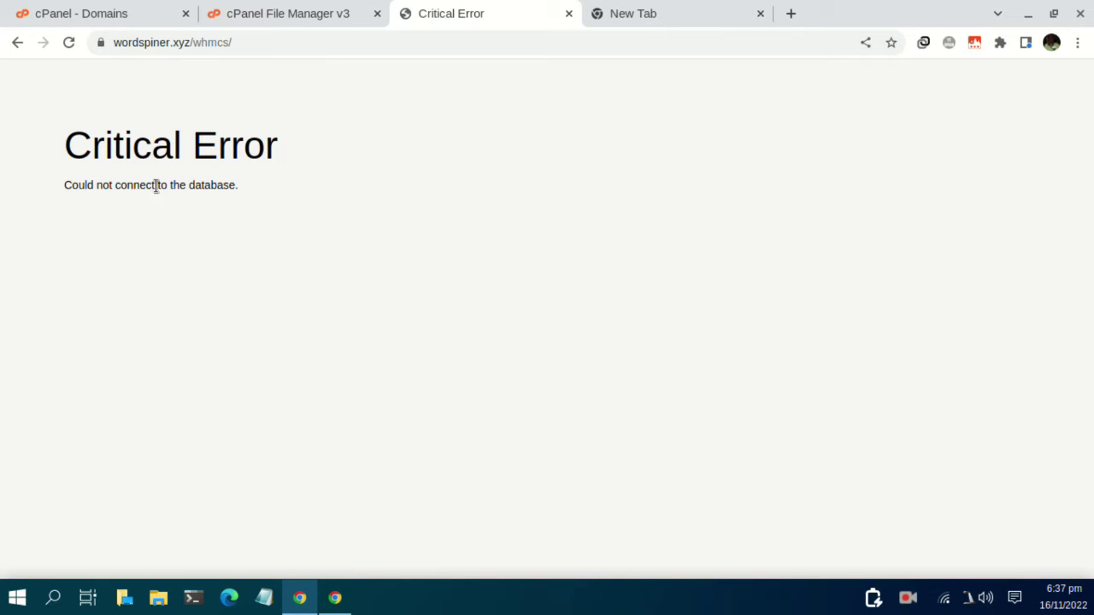
{"action": "left_click", "coordinate": [295, 13]}
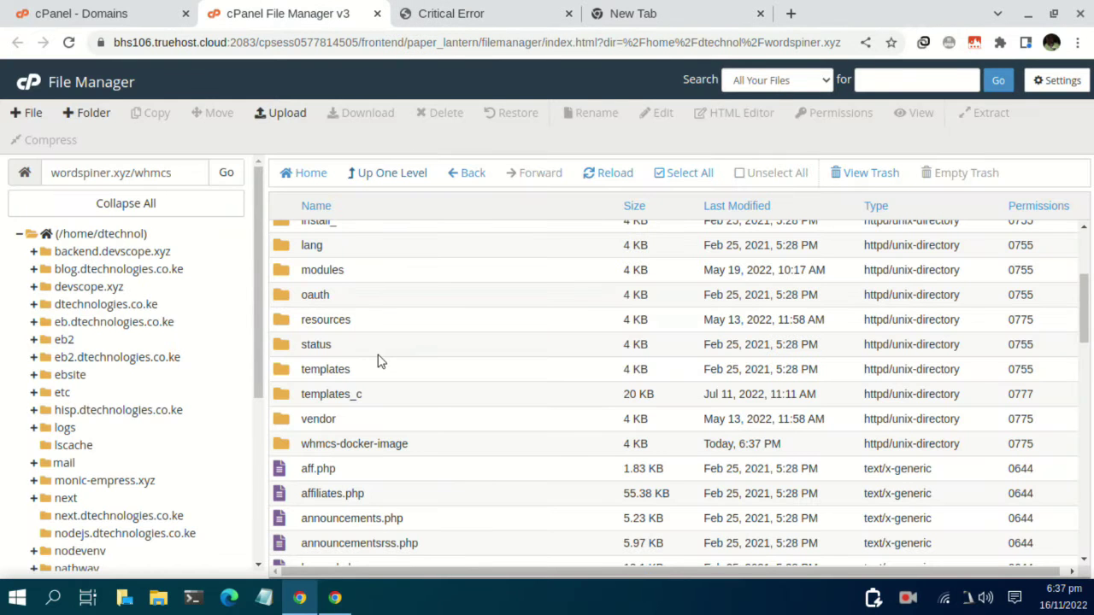
{"action": "scroll", "coordinate": [380, 361], "scroll_direction": "down", "scroll_amount": 4}
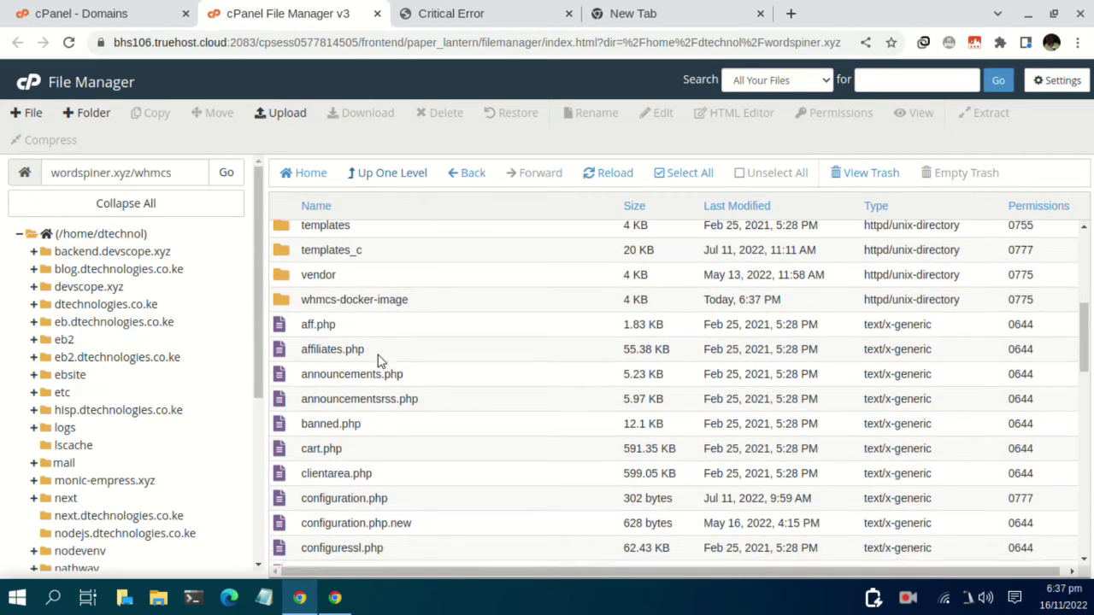
{"action": "scroll", "coordinate": [380, 361], "scroll_direction": "down", "scroll_amount": 3}
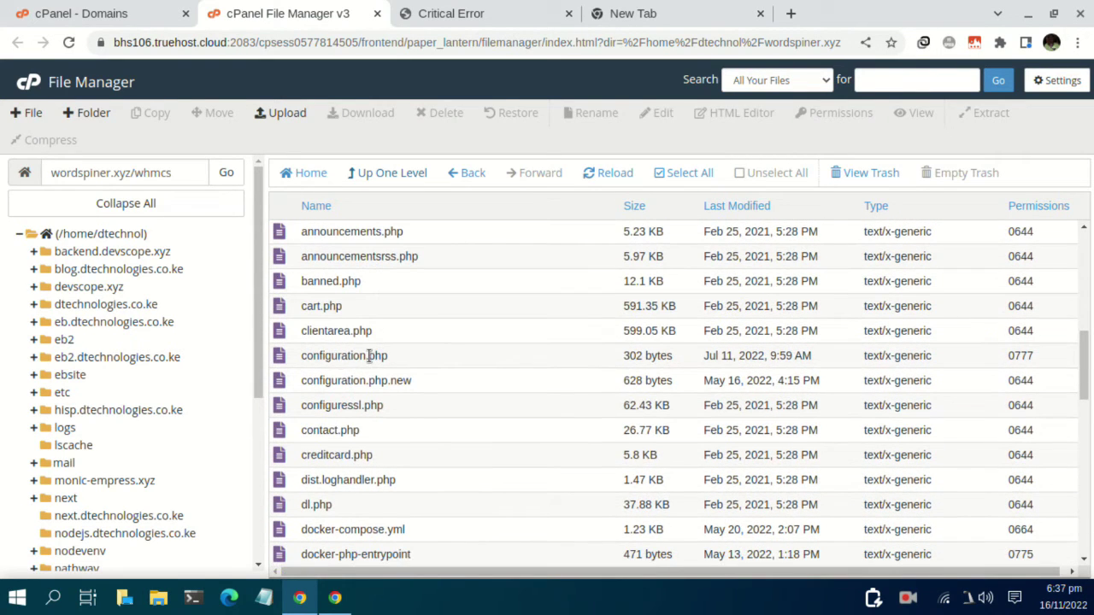
Open configuration.php in the code editor tab, then return to the whmcs file list.
{"action": "right_click", "coordinate": [317, 352]}
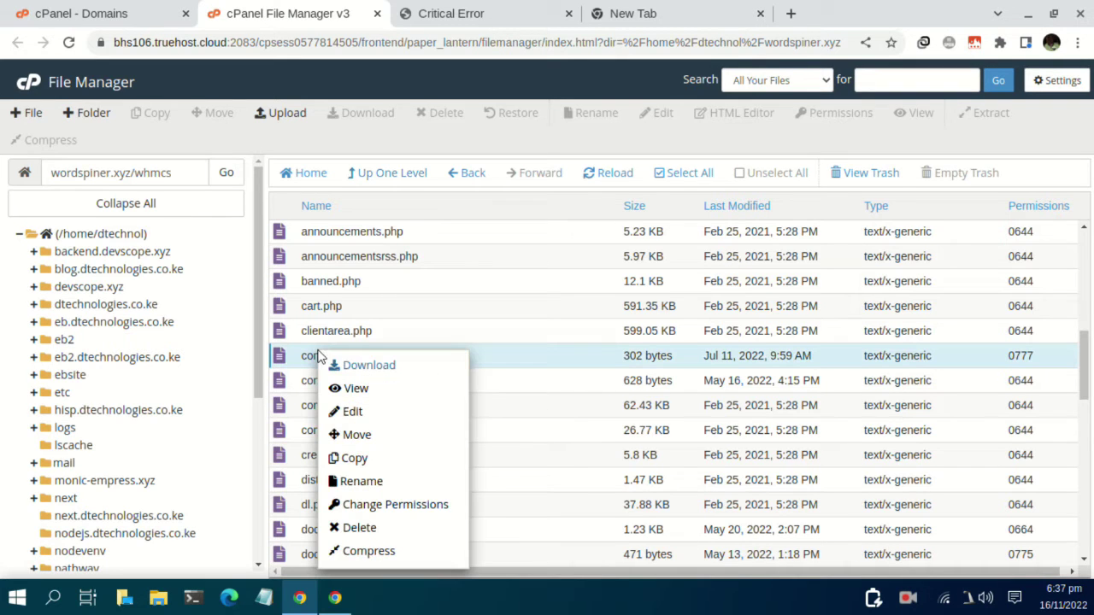
{"action": "left_click", "coordinate": [367, 413]}
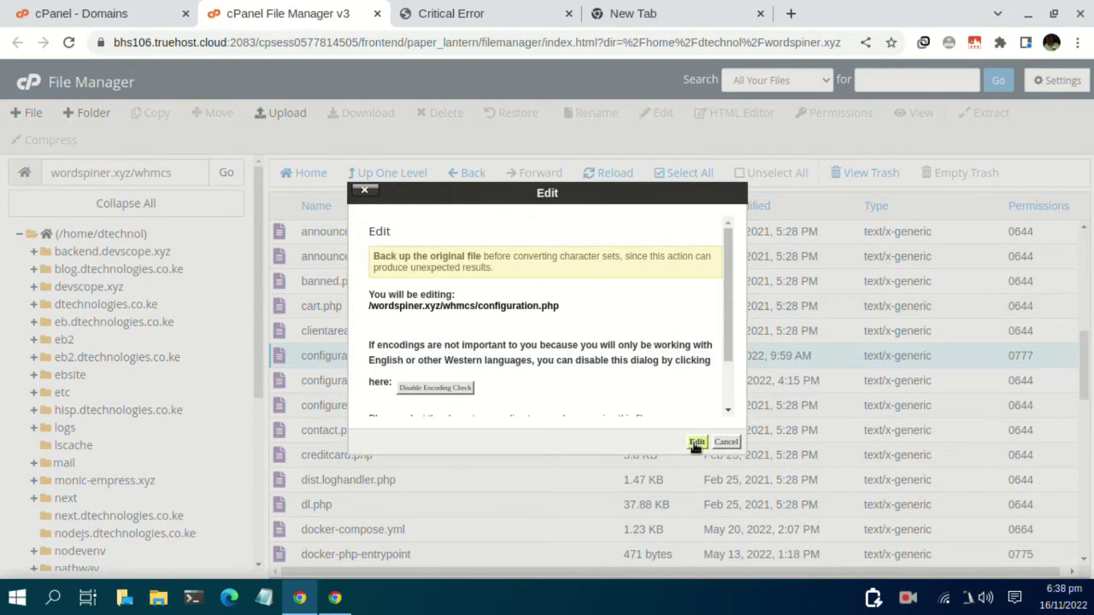
{"action": "left_click", "coordinate": [695, 443]}
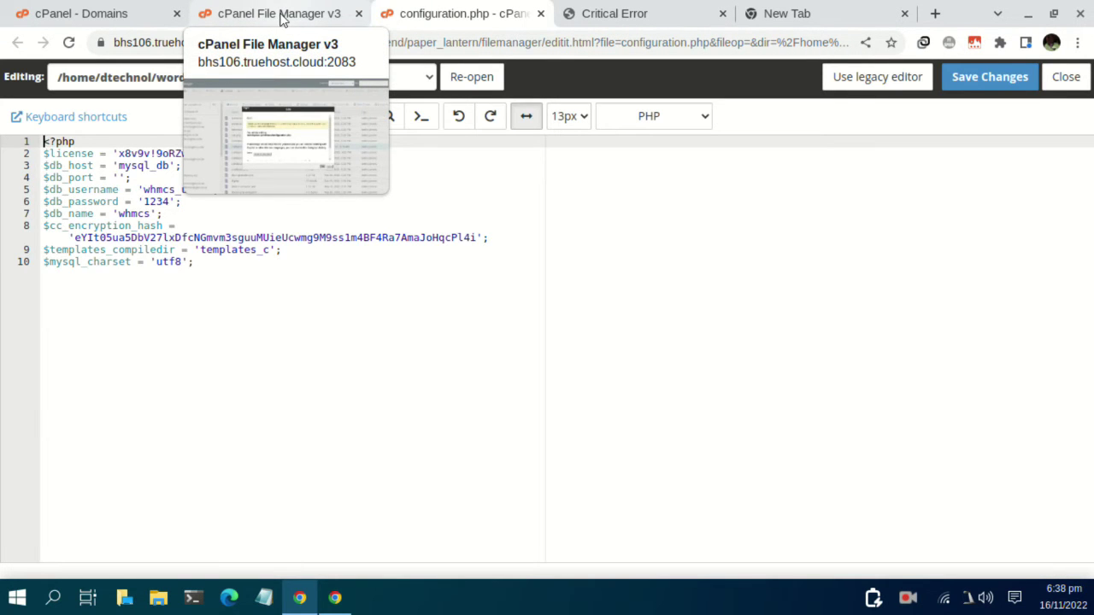
{"action": "left_click", "coordinate": [282, 17]}
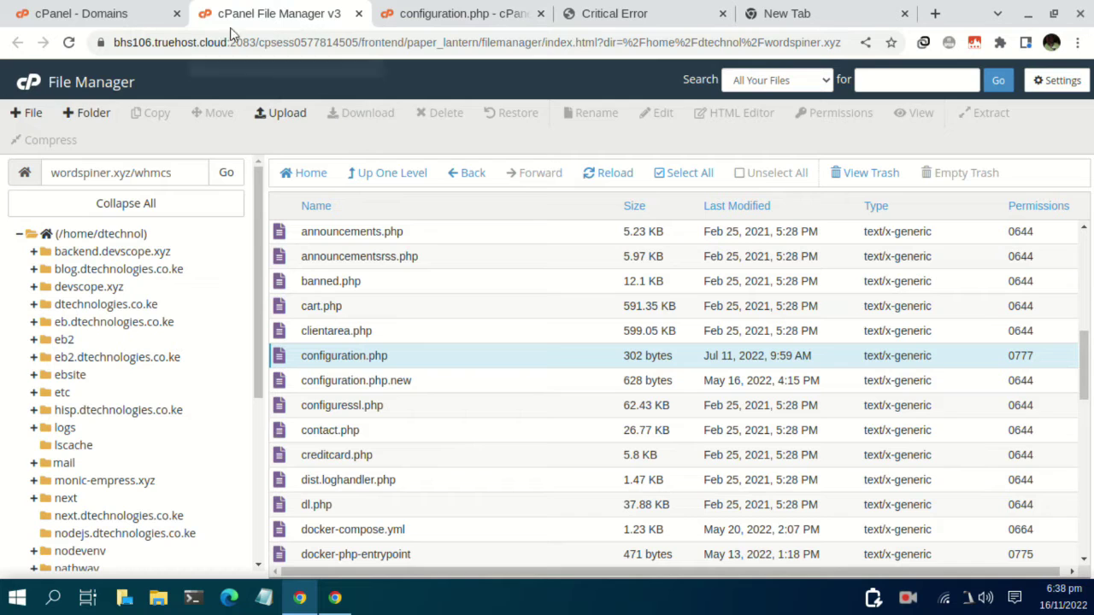
Open the MySQL Database Wizard via a 'mys' search on cPanel home, and add a blank tab beside it.
{"action": "left_click", "coordinate": [115, 13]}
{"action": "scroll", "coordinate": [274, 147], "scroll_direction": "up", "scroll_amount": 10}
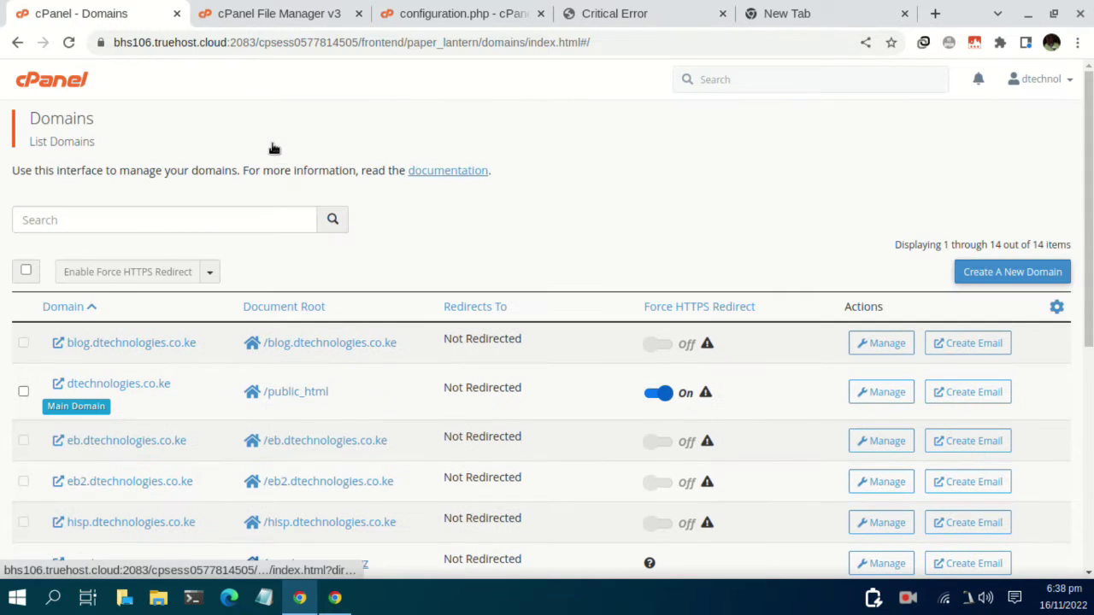
{"action": "left_click", "coordinate": [47, 81]}
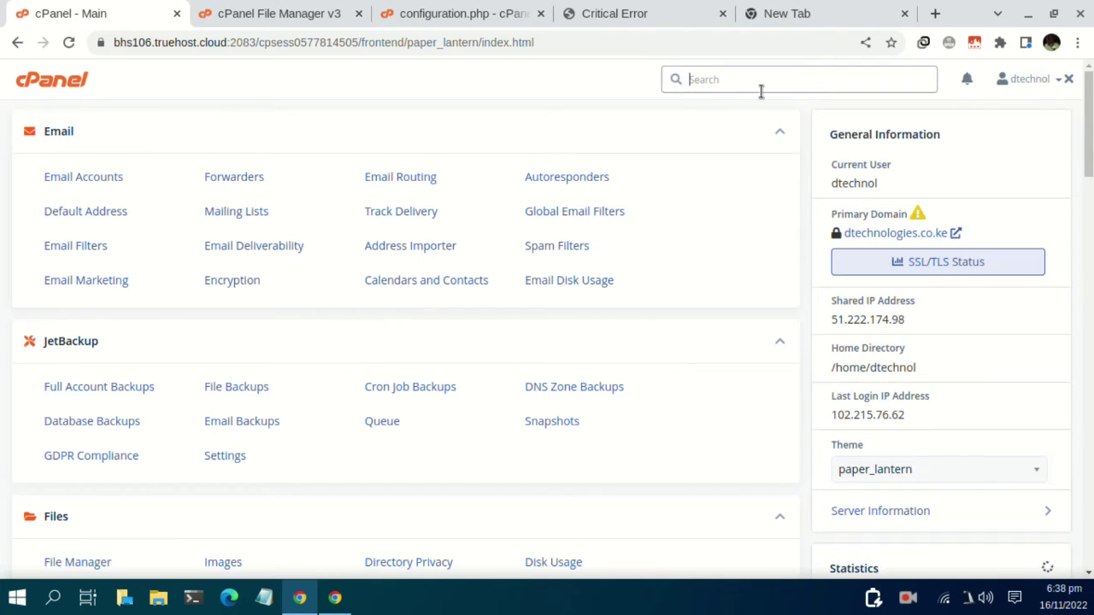
{"action": "left_click", "coordinate": [760, 89]}
{"action": "type", "text": "mys"}
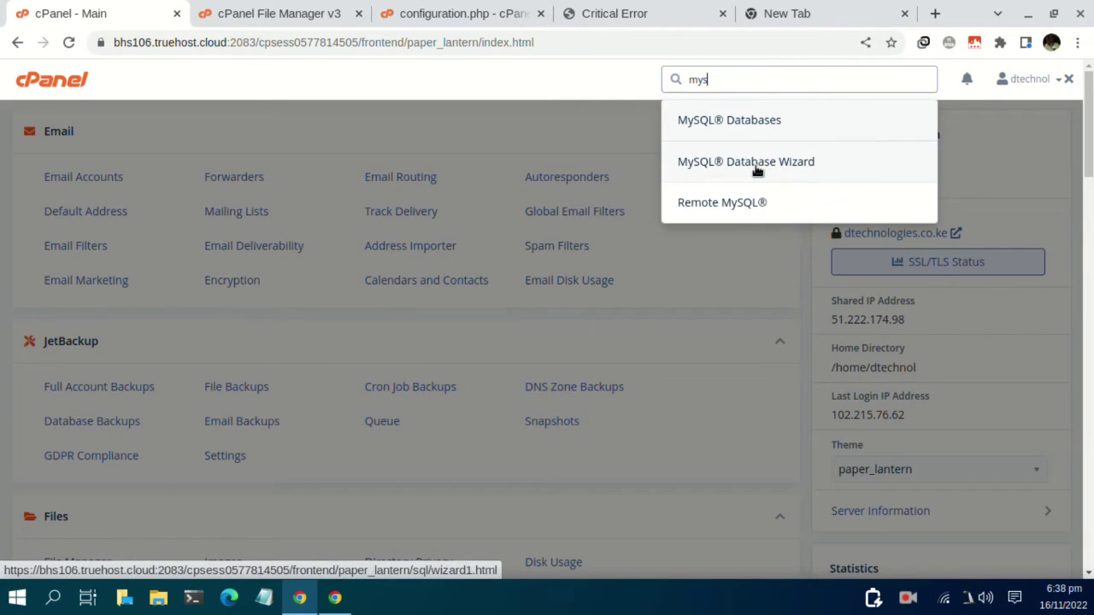
{"action": "left_click", "coordinate": [769, 168]}
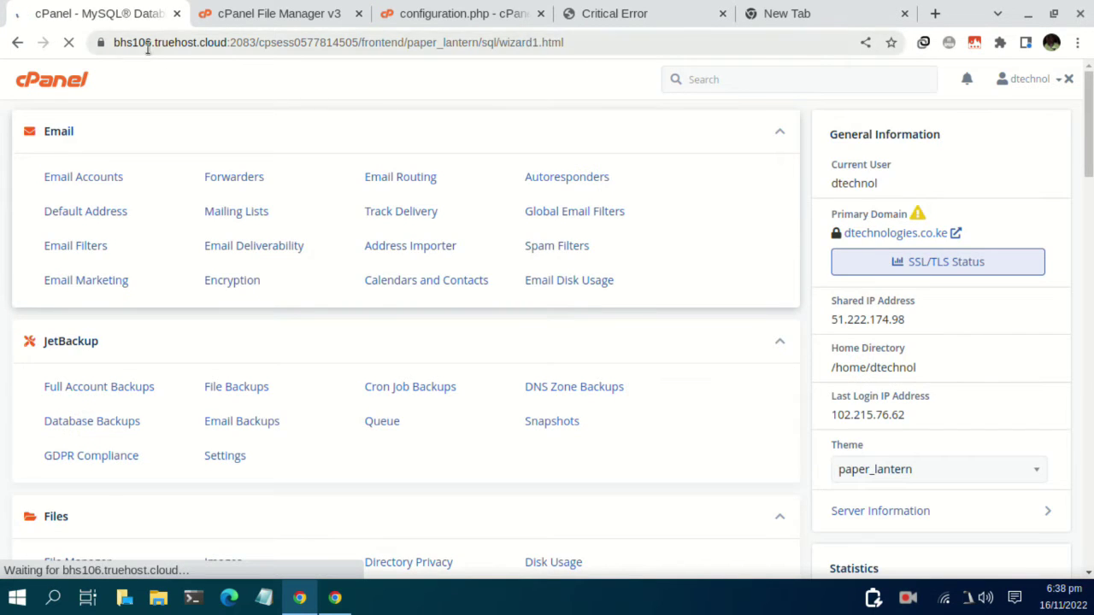
{"action": "right_click", "coordinate": [109, 17]}
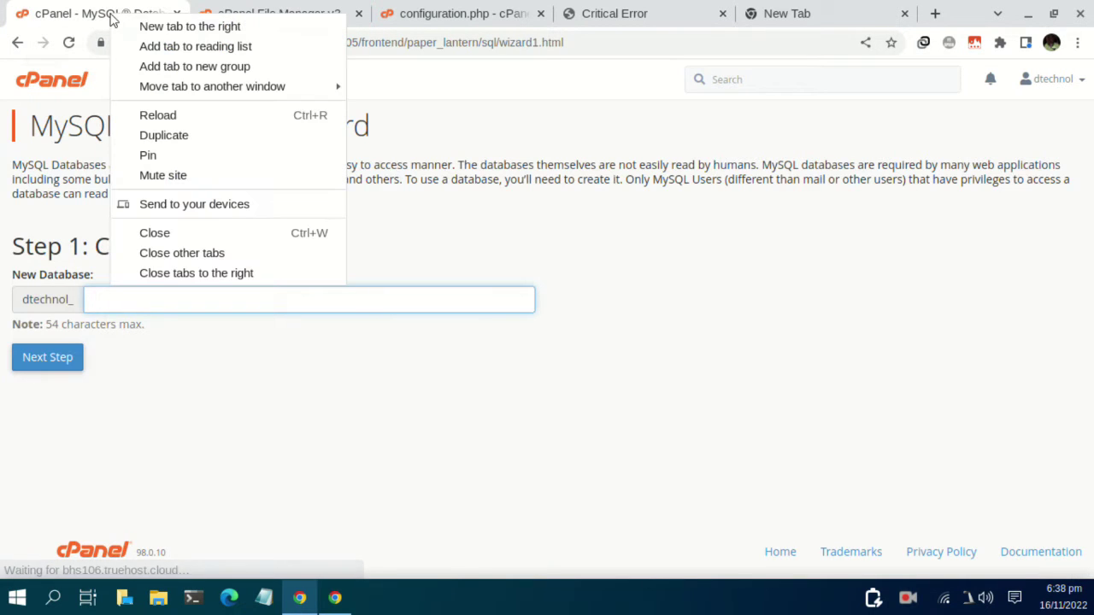
{"action": "left_click", "coordinate": [159, 28]}
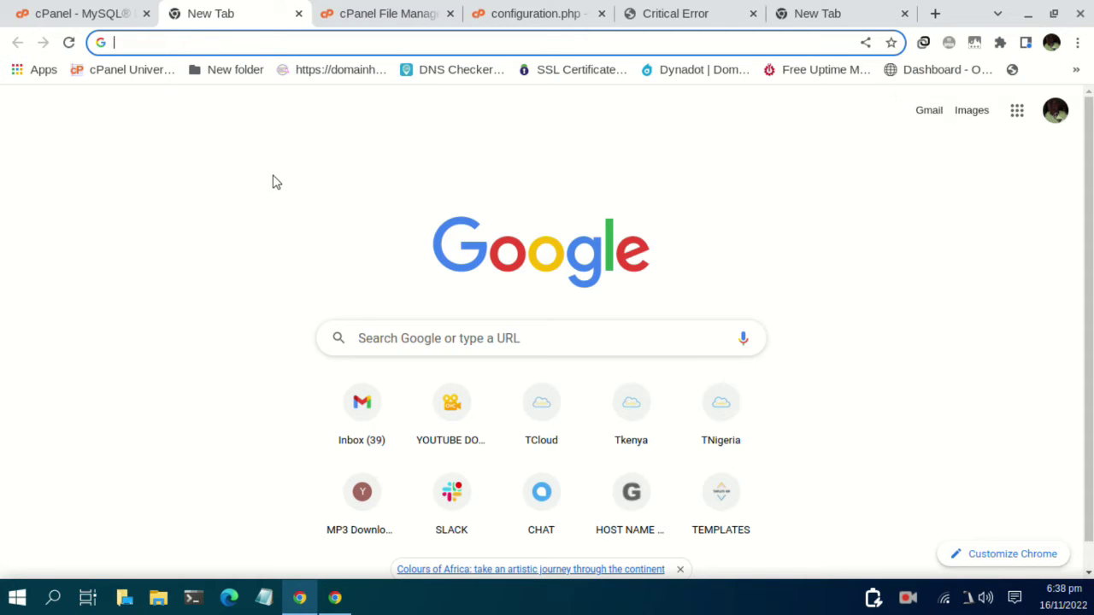
Load the RapidTables online notepad in the new tab, clear its text, and return to the wizard.
{"action": "type", "text": "n"}
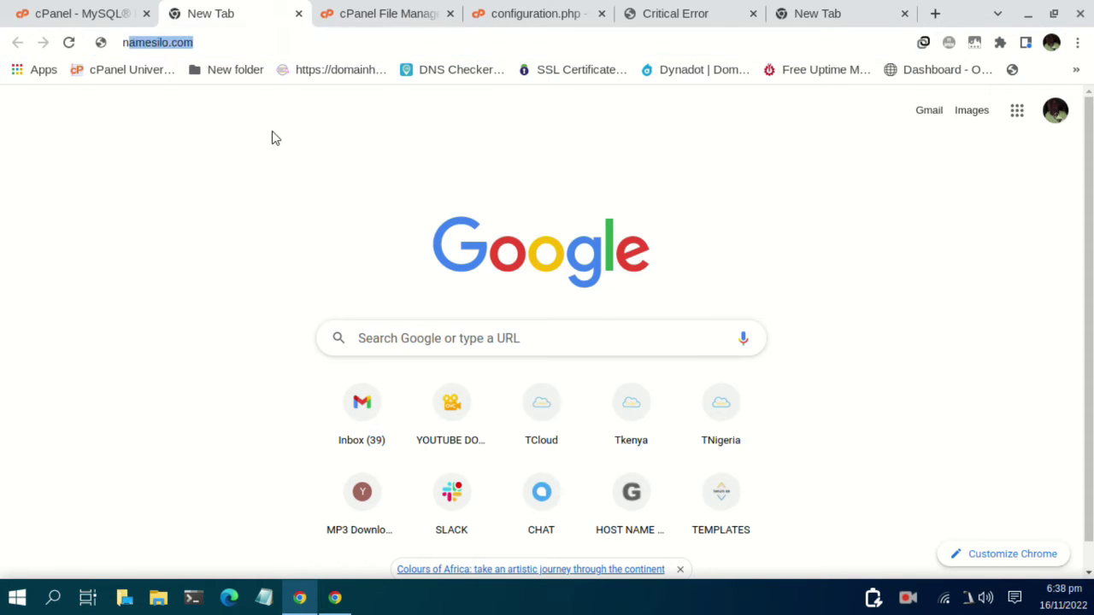
{"action": "type", "text": "ote"}
{"action": "key", "text": "Down"}
{"action": "key", "text": "Down"}
{"action": "key", "text": "Down"}
{"action": "key", "text": "Down"}
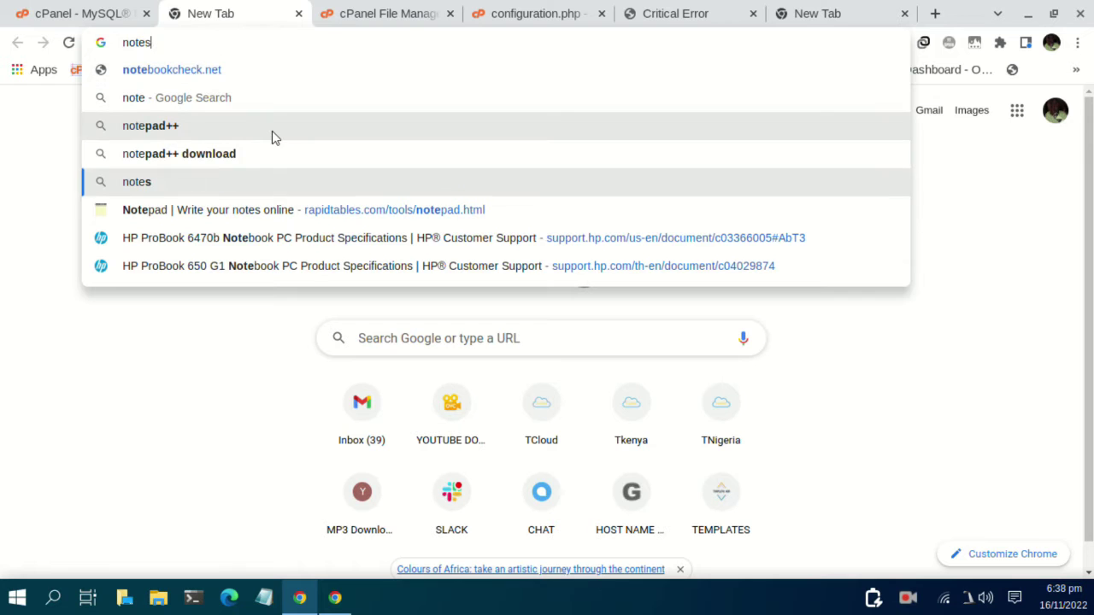
{"action": "key", "text": "Down"}
{"action": "key", "text": "Return"}
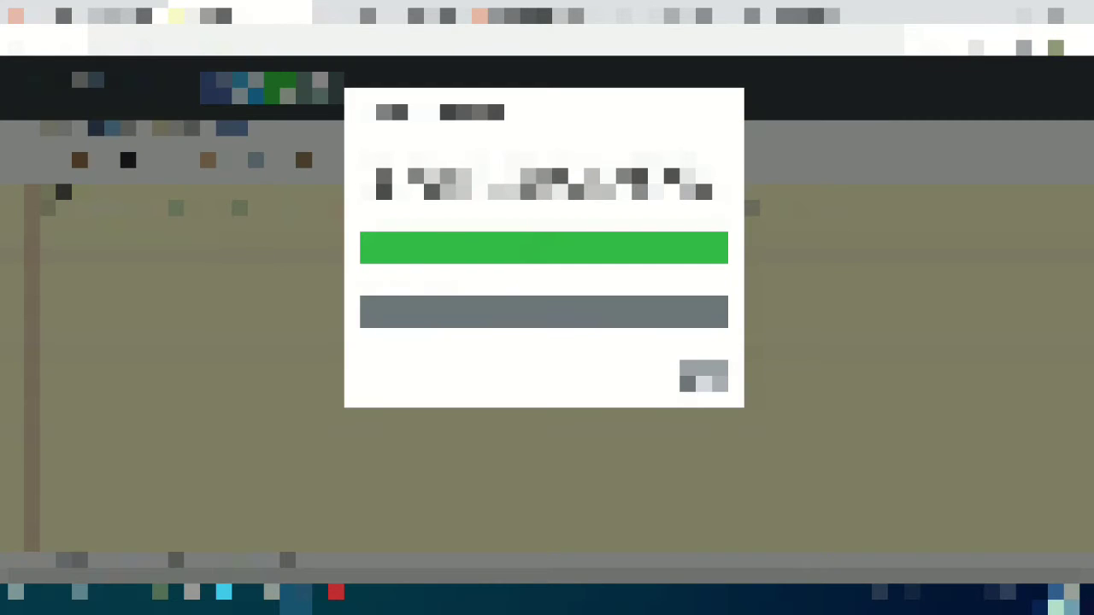
{"action": "left_click", "coordinate": [716, 383]}
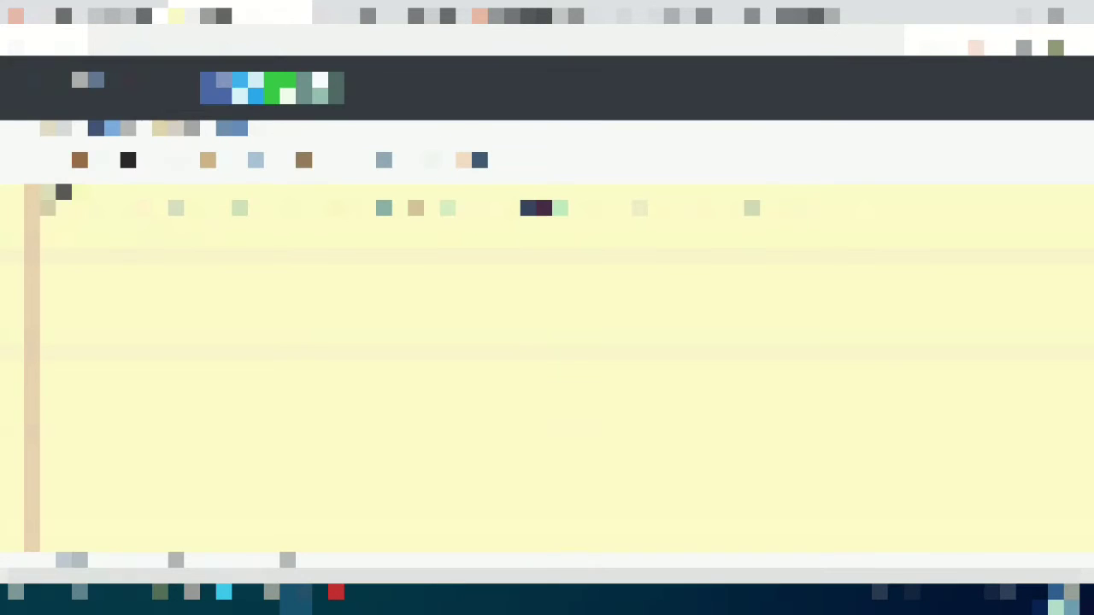
{"action": "key", "text": "ctrl+a"}
{"action": "key", "text": "Delete"}
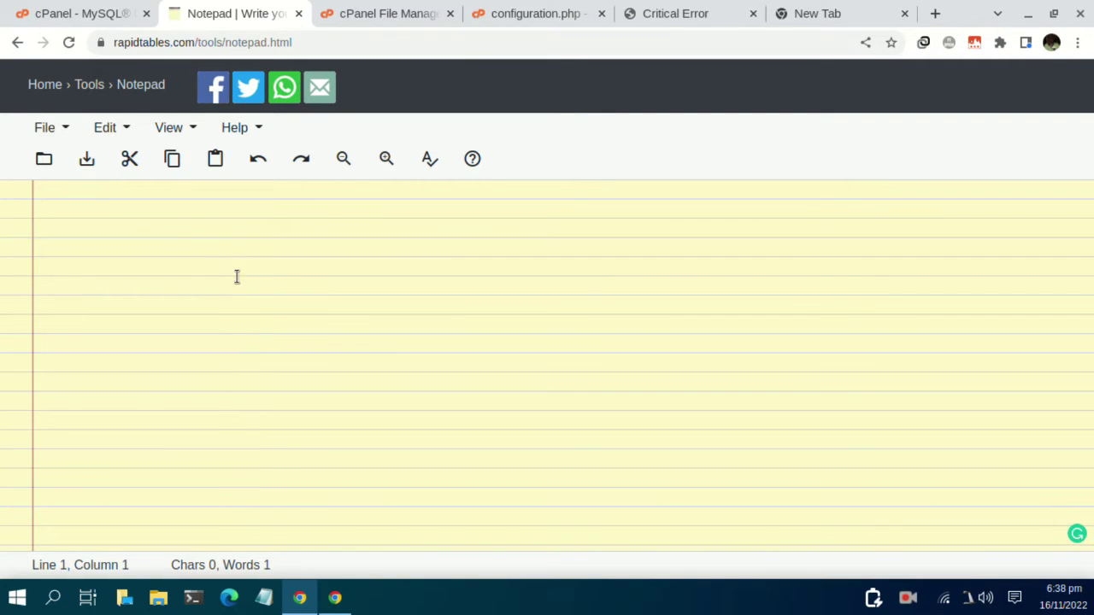
{"action": "left_click", "coordinate": [85, 14]}
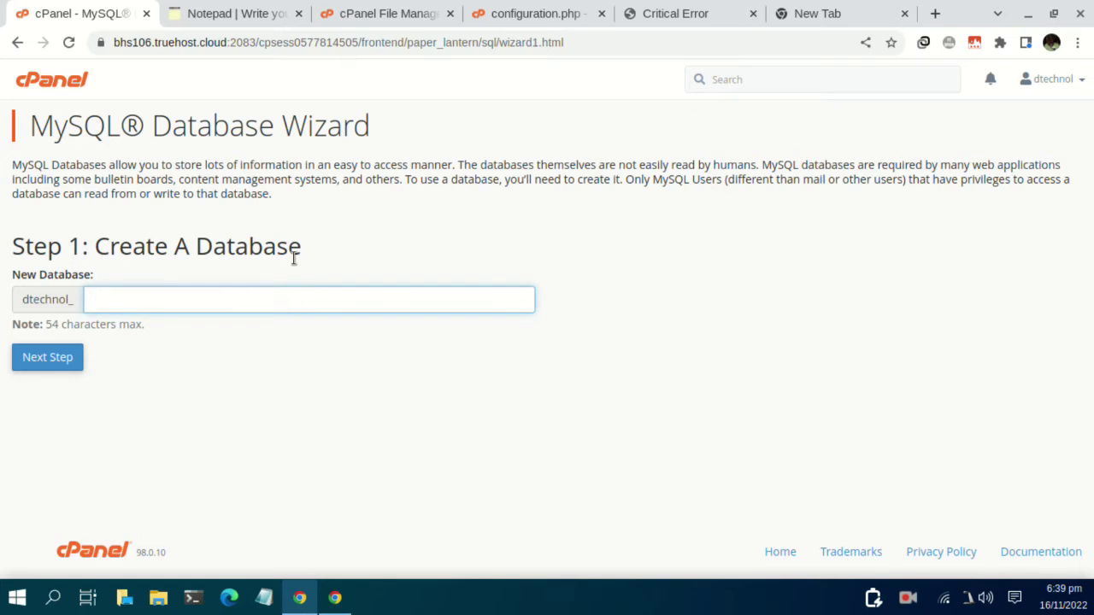
Enter whmcs2 as the new database name.
{"action": "type", "text": "whmcs"}
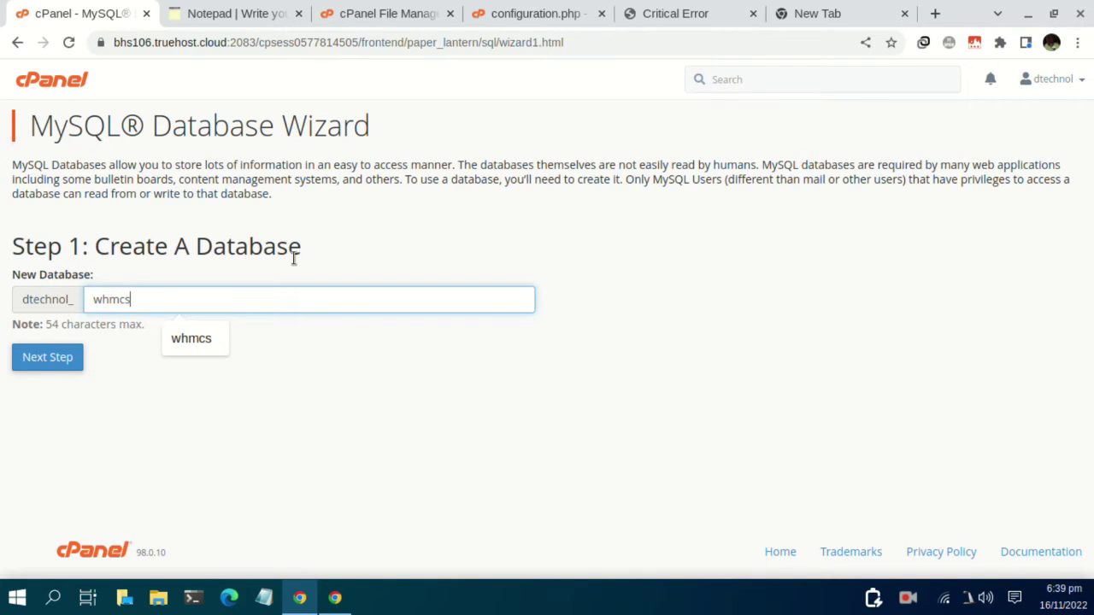
{"action": "type", "text": "2"}
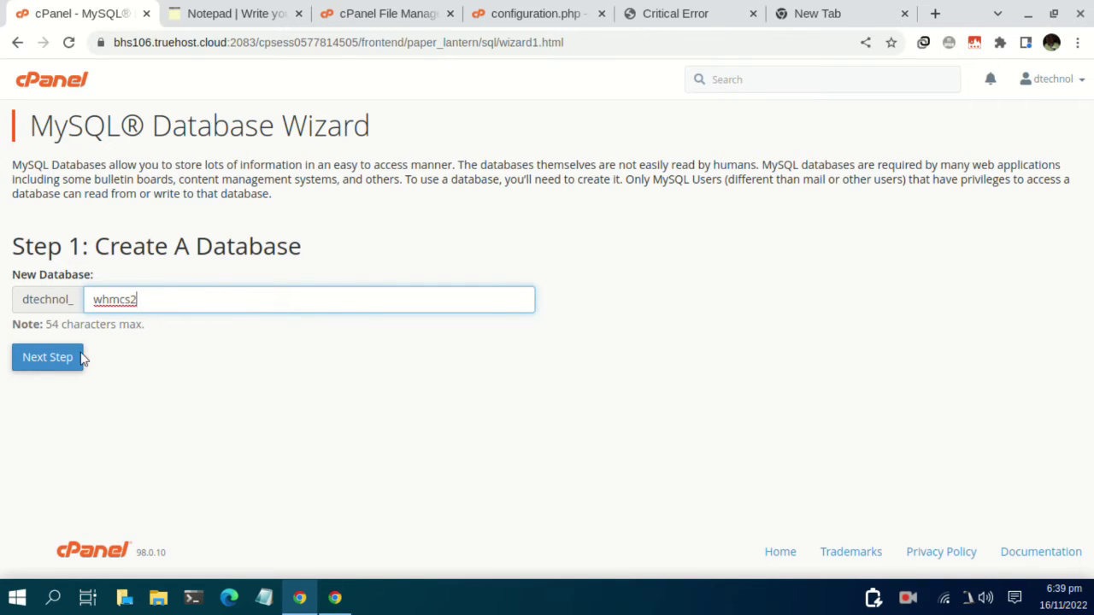
Create the dtechnol_whmcs2 database, paste whmcs2 as the username, and copy the full database name.
{"action": "left_click", "coordinate": [49, 363]}
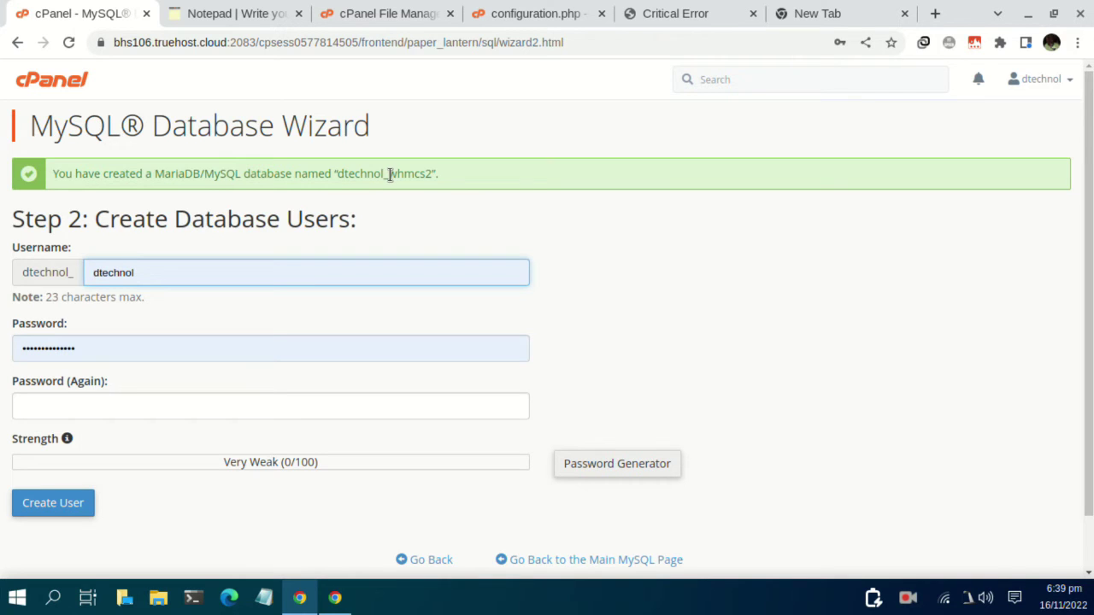
{"action": "left_click_drag", "start_coordinate": [390, 174], "coordinate": [431, 175]}
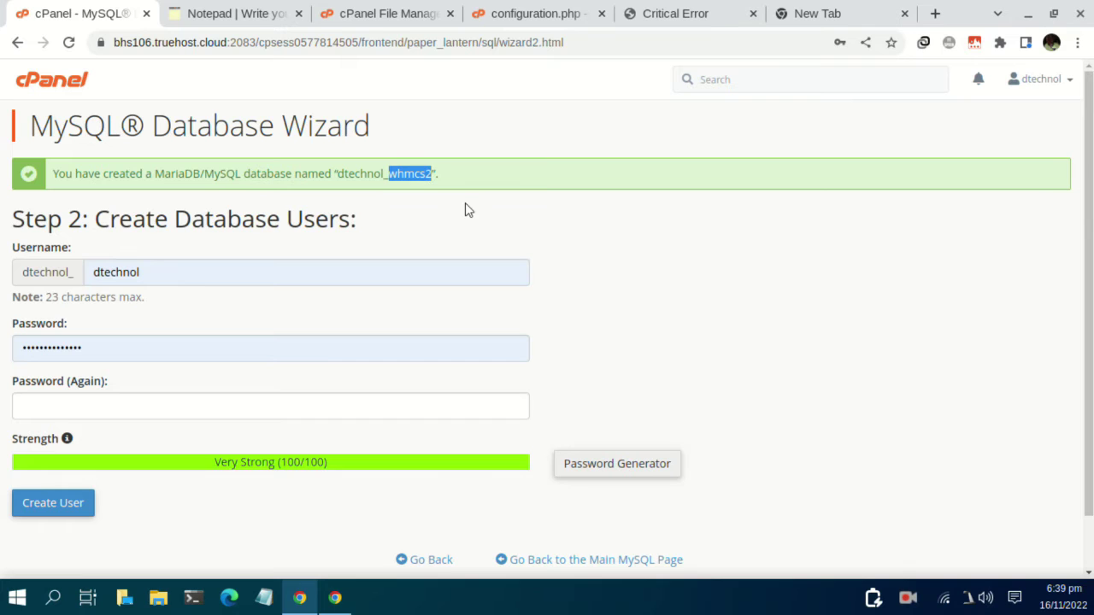
{"action": "left_click", "coordinate": [224, 270]}
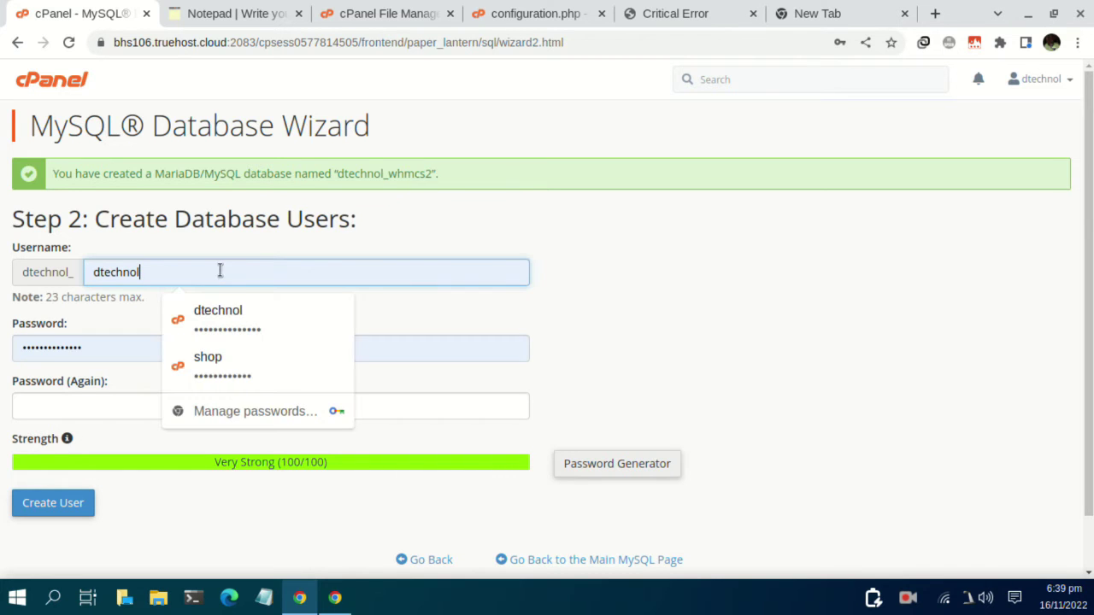
{"action": "key", "text": "ctrl+a"}
{"action": "type", "text": "whmcs2"}
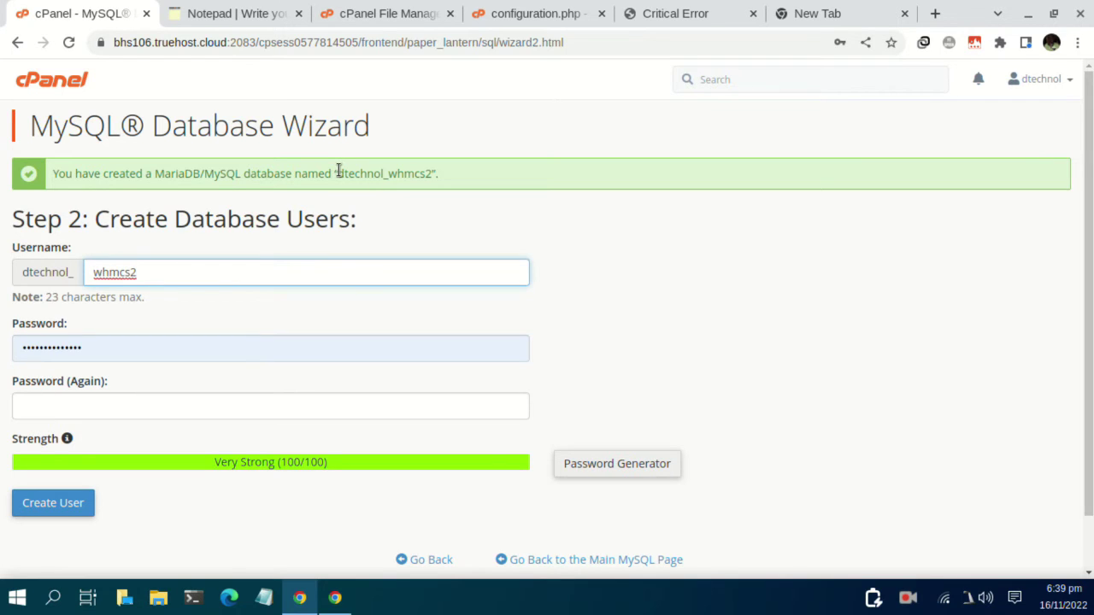
{"action": "left_click_drag", "start_coordinate": [337, 171], "coordinate": [433, 174]}
{"action": "key", "text": "ctrl+c"}
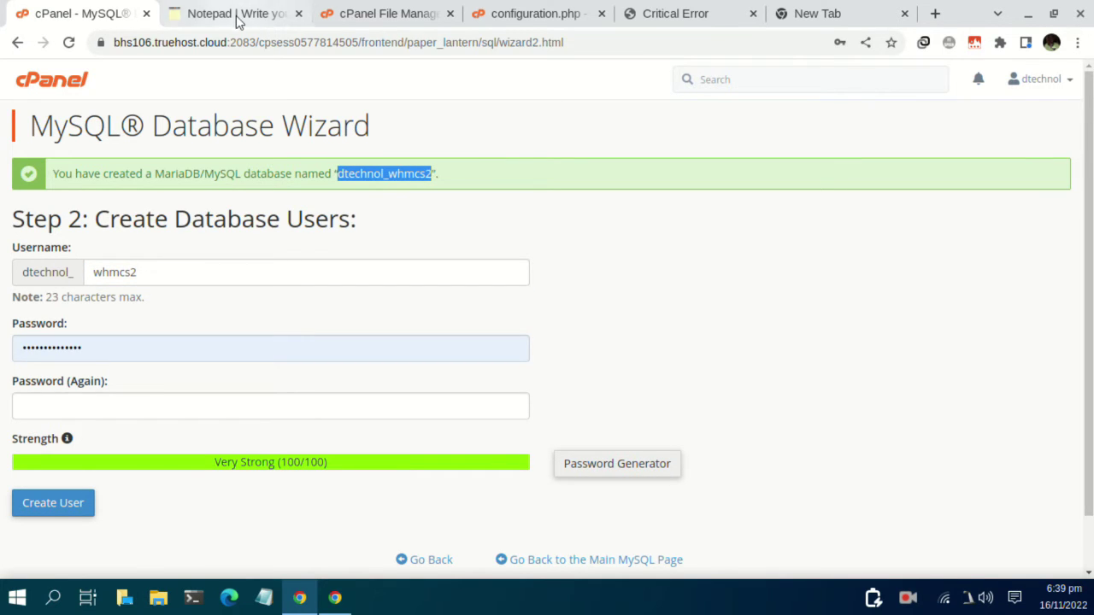
Write 'dbname: dtechnol_whmcs2' in the notepad.
{"action": "left_click", "coordinate": [238, 16]}
{"action": "type", "text": "data"}
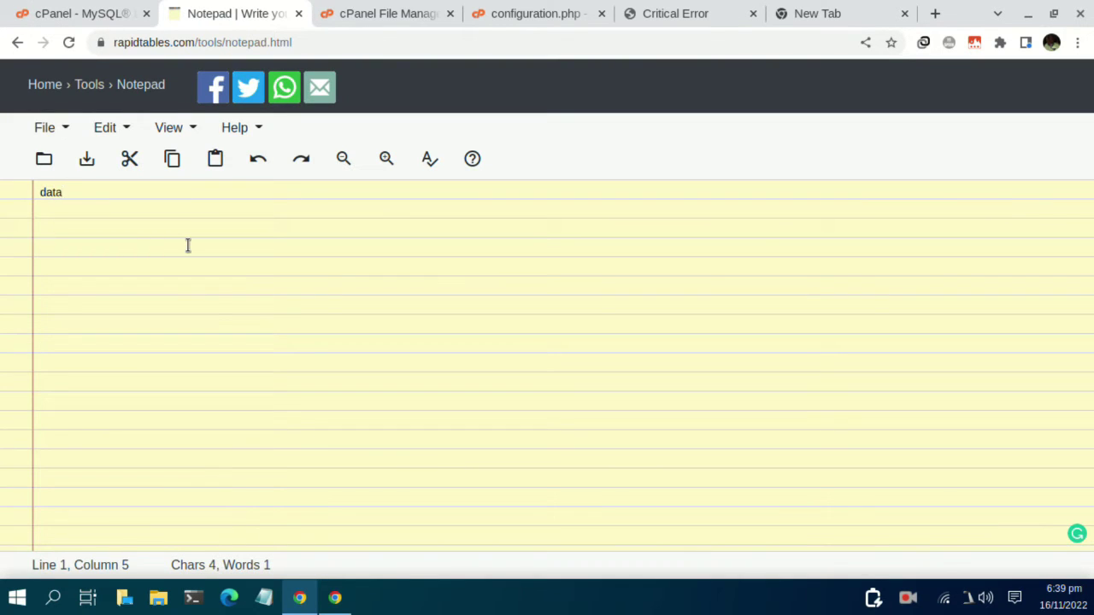
{"action": "type", "text": "b"}
{"action": "key", "text": "BackSpace"}
{"action": "key", "text": "BackSpace"}
{"action": "key", "text": "BackSpace"}
{"action": "key", "text": "BackSpace"}
{"action": "type", "text": "bname"}
{"action": "key", "text": "BackSpace"}
{"action": "type", "text": ":"}
{"action": "key", "text": "ctrl+v"}
Add 'dbuser: dtechnol_whmcs2' and an empty 'dbpassword:' line, then return to the wizard.
{"action": "key", "text": "Return"}
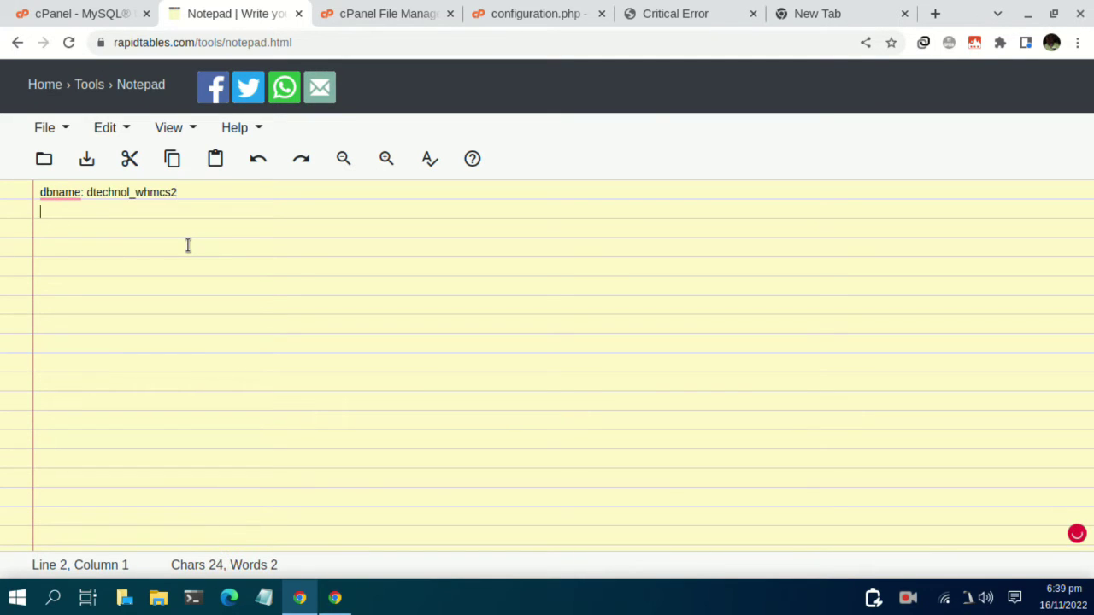
{"action": "type", "text": "dbuser:"}
{"action": "key", "text": "ctrl+v"}
{"action": "key", "text": "Return"}
{"action": "type", "text": "d"}
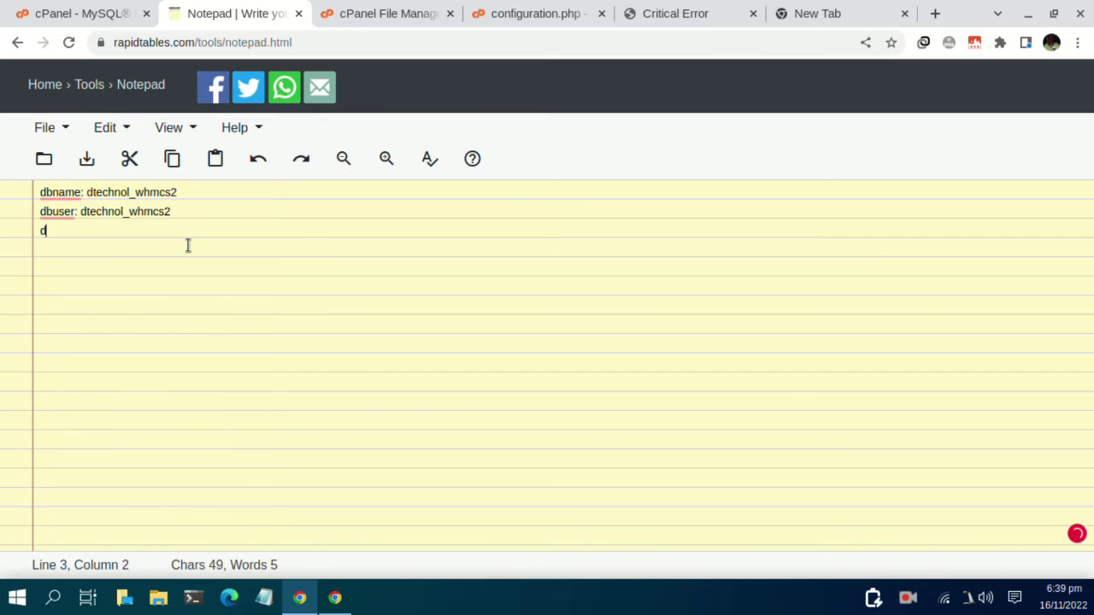
{"action": "type", "text": "bpassword"}
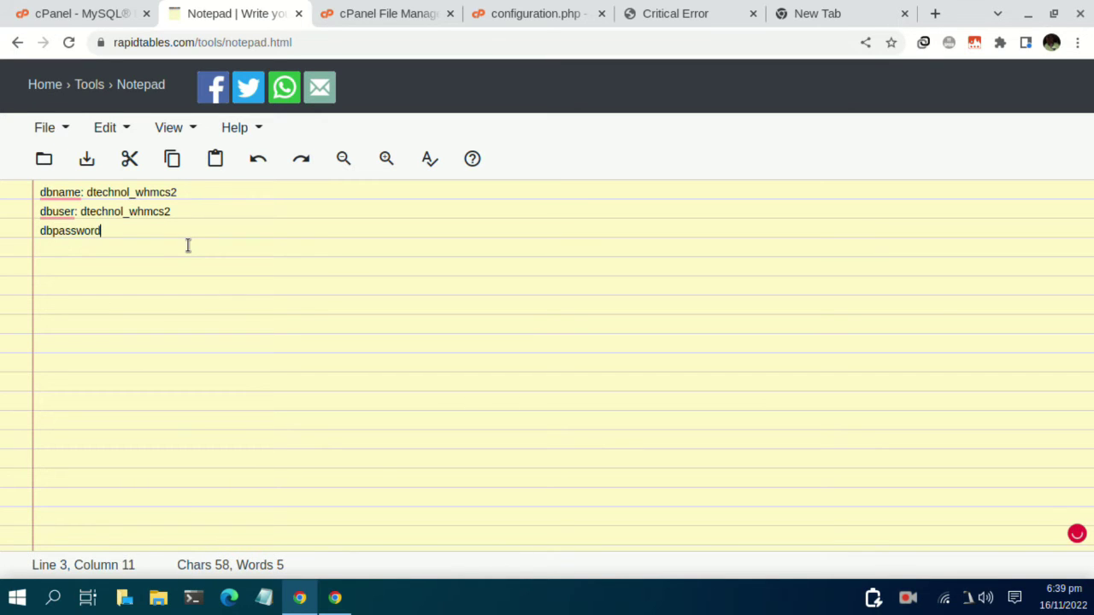
{"action": "type", "text": ":"}
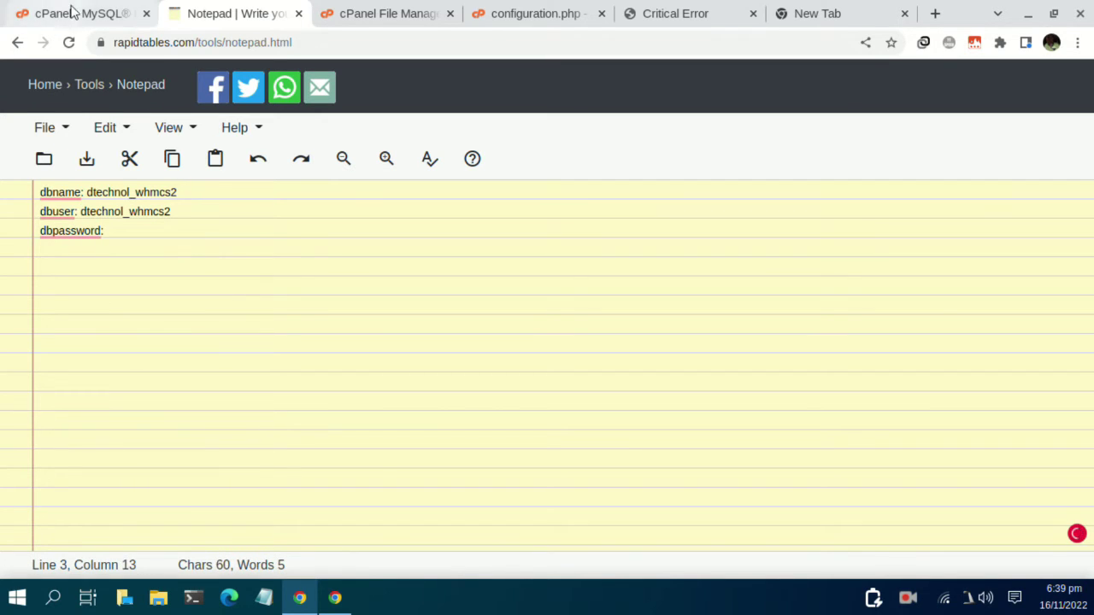
{"action": "left_click", "coordinate": [77, 13]}
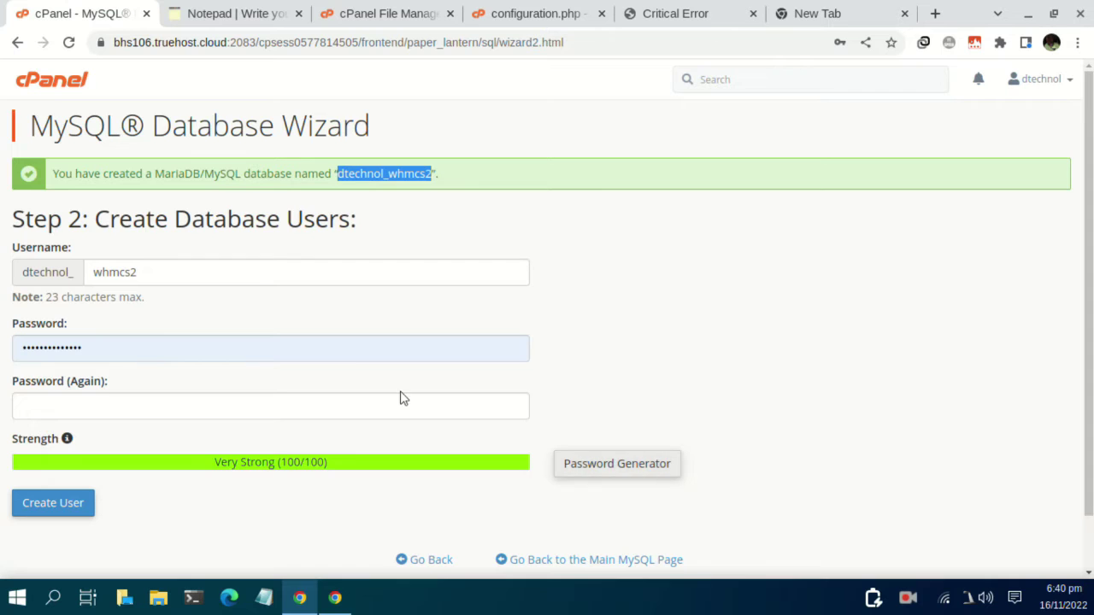
Create MySQL user dtechnol_whmcs2 with a copied, generator-made very strong password.
{"action": "left_click", "coordinate": [350, 354]}
{"action": "left_click", "coordinate": [622, 355]}
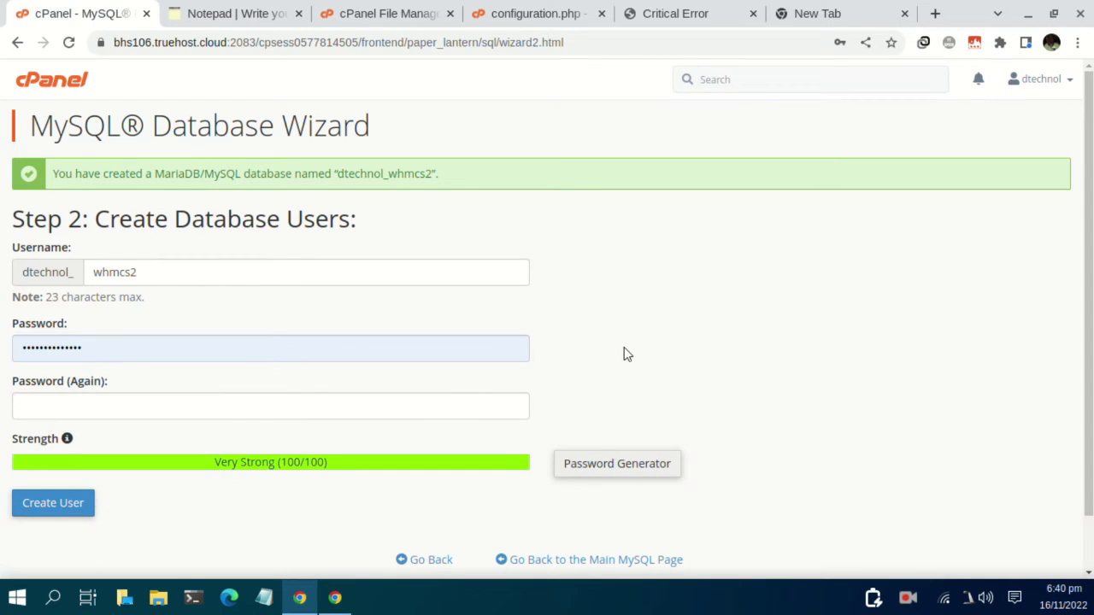
{"action": "left_click", "coordinate": [616, 464]}
{"action": "left_click", "coordinate": [518, 266]}
{"action": "key", "text": "ctrl+c"}
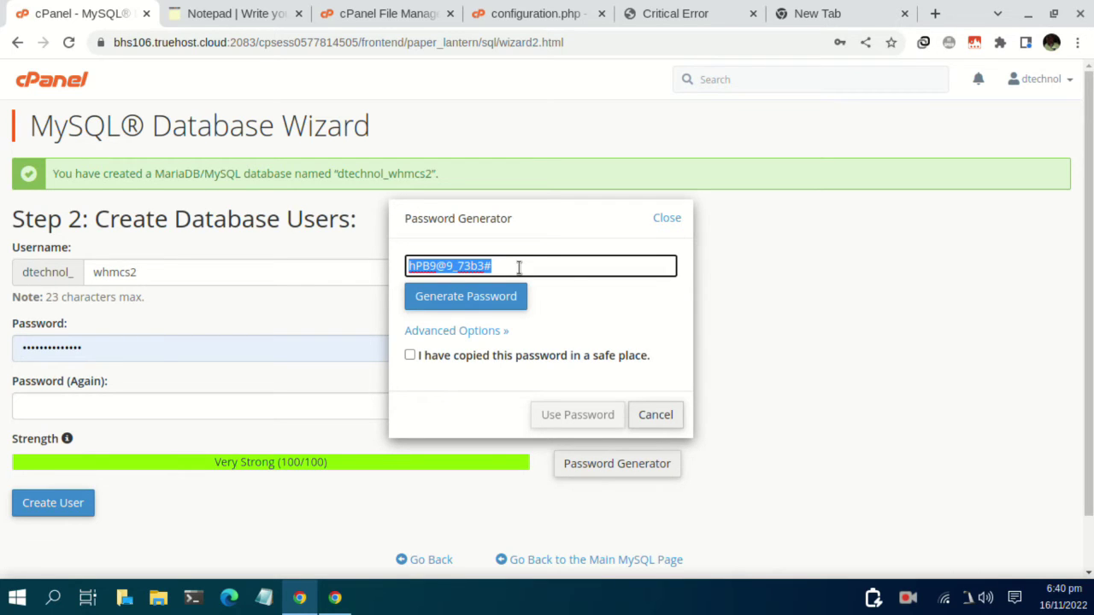
{"action": "left_click", "coordinate": [427, 363]}
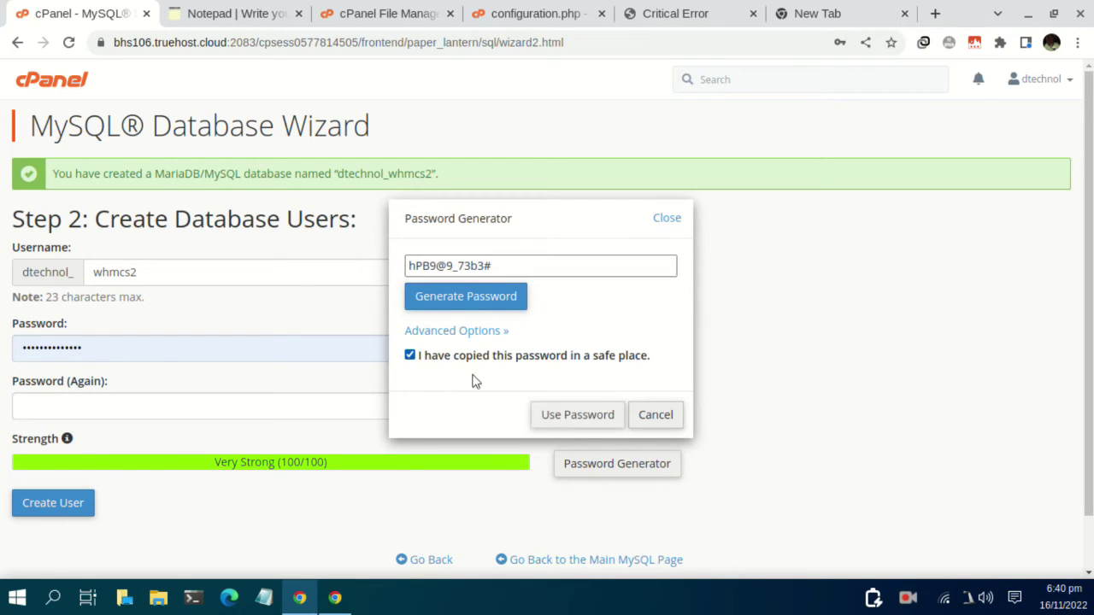
{"action": "left_click", "coordinate": [575, 415]}
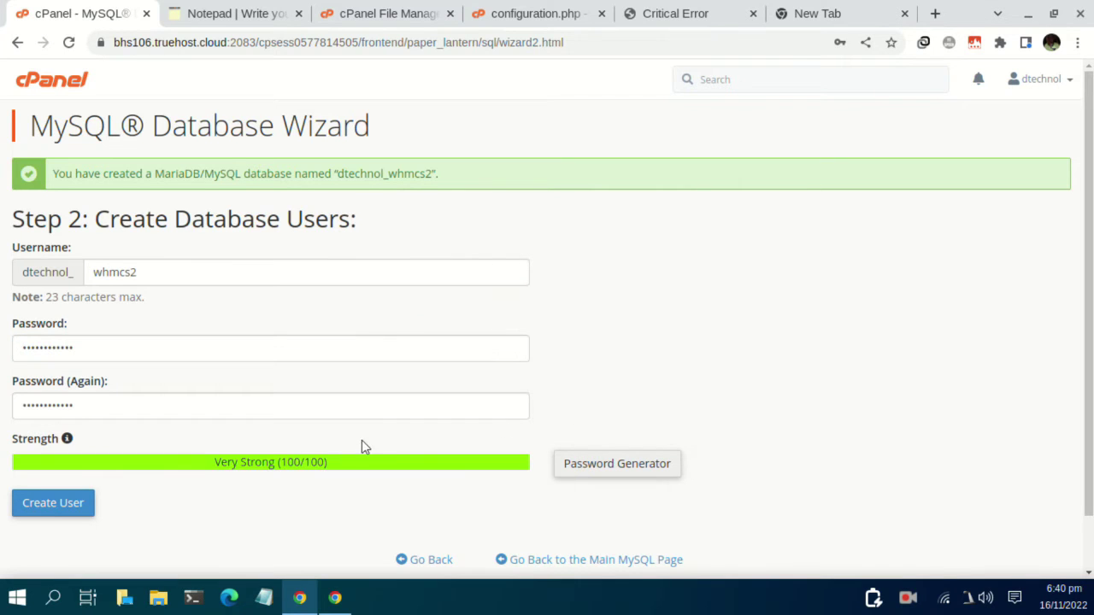
{"action": "left_click", "coordinate": [51, 504]}
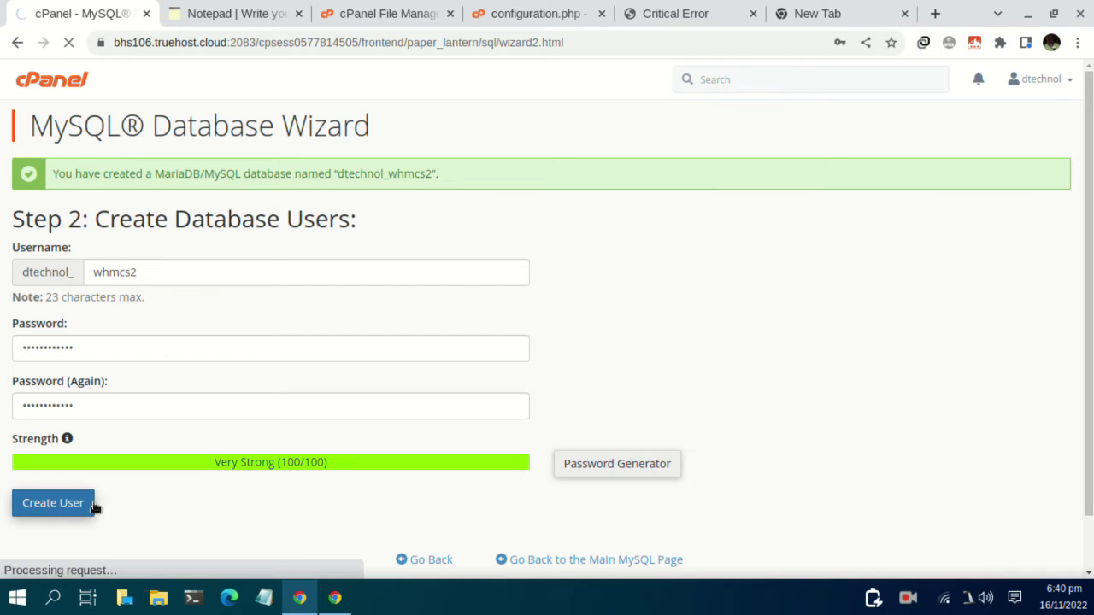
Paste the generated password after 'dbpassword:' in the notepad, then return to the wizard.
{"action": "left_click", "coordinate": [211, 19]}
{"action": "key", "text": "ctrl+v"}
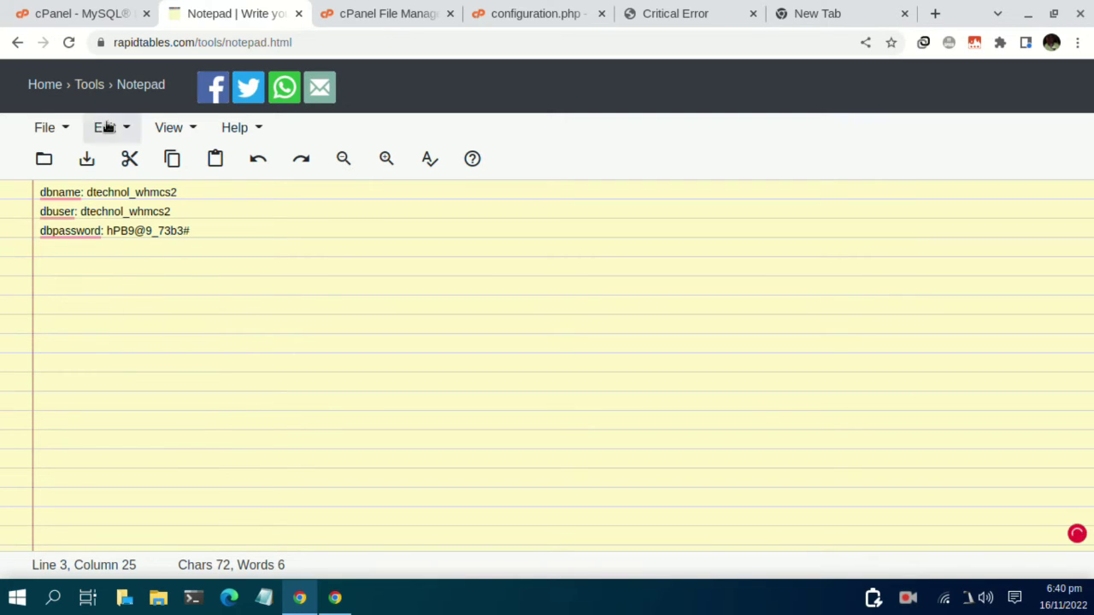
{"action": "left_click", "coordinate": [86, 14]}
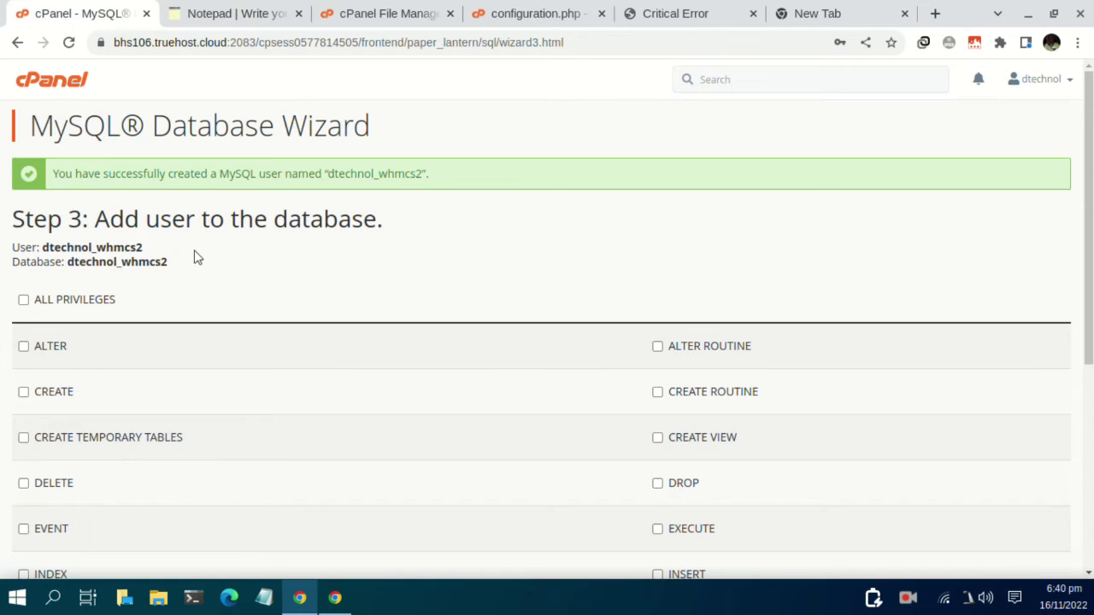
Grant dtechnol_whmcs2 ALL PRIVILEGES on the dtechnol_whmcs2 database and apply the changes.
{"action": "left_click", "coordinate": [37, 302]}
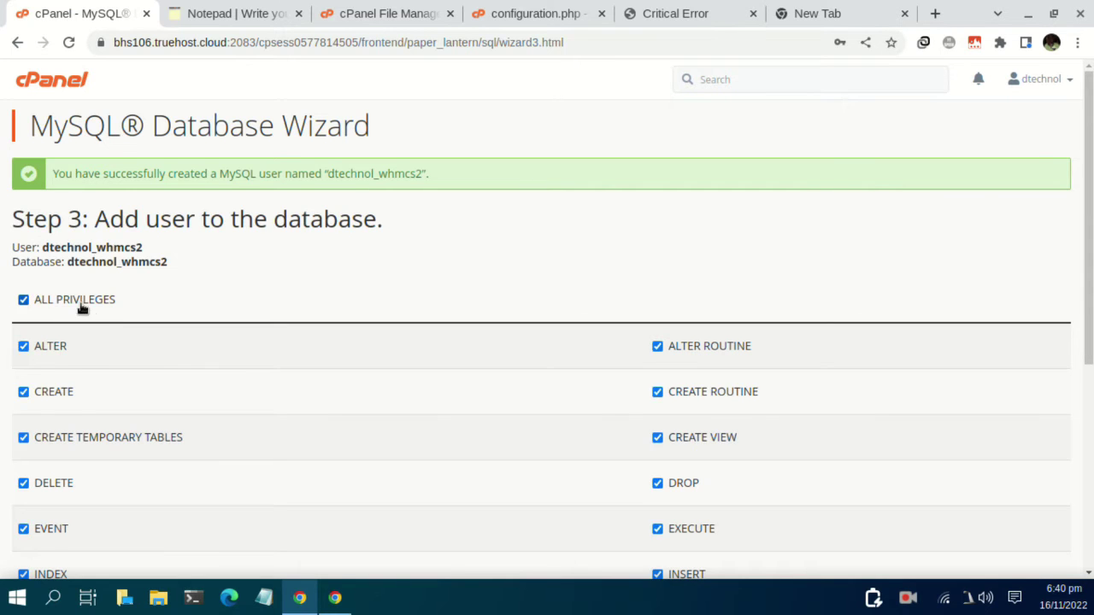
{"action": "scroll", "coordinate": [95, 317], "scroll_direction": "down", "scroll_amount": 5}
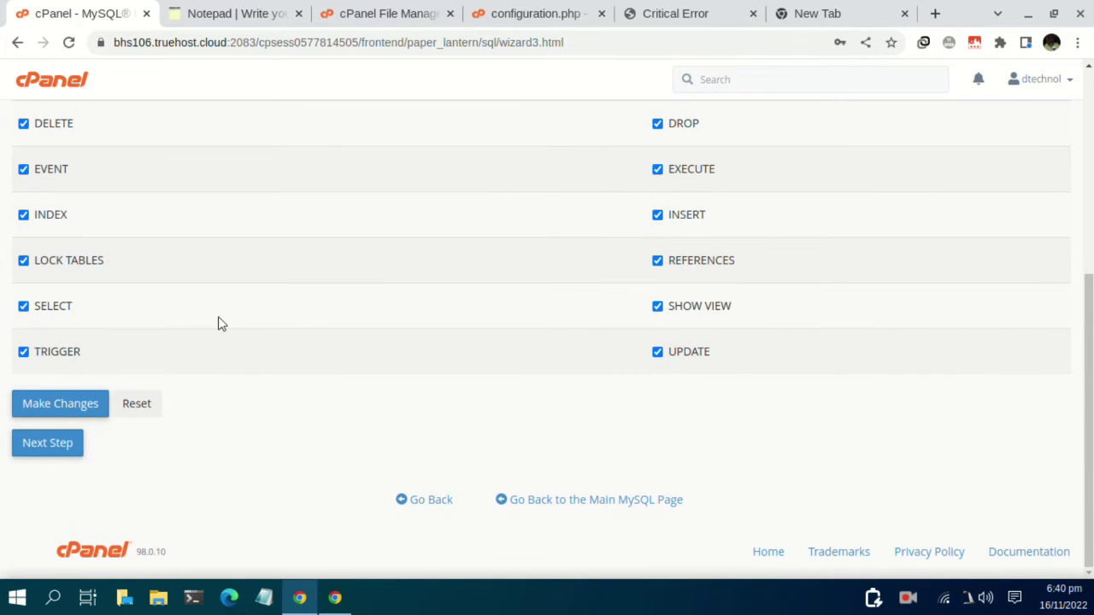
{"action": "scroll", "coordinate": [217, 322], "scroll_direction": "up", "scroll_amount": 3}
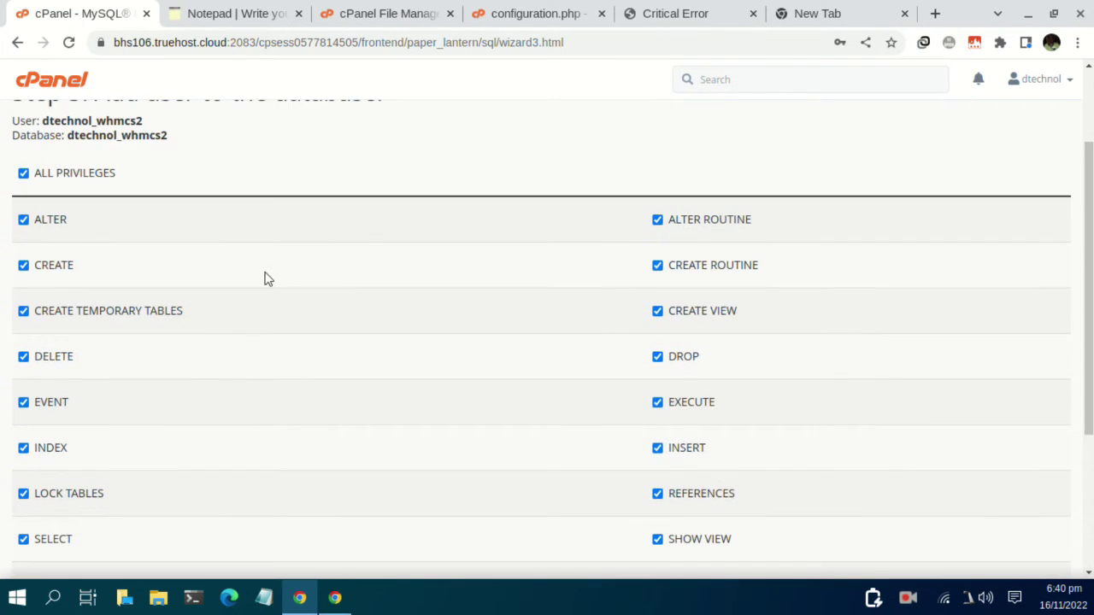
{"action": "scroll", "coordinate": [265, 279], "scroll_direction": "up", "scroll_amount": 2}
{"action": "scroll", "coordinate": [259, 293], "scroll_direction": "down", "scroll_amount": 3}
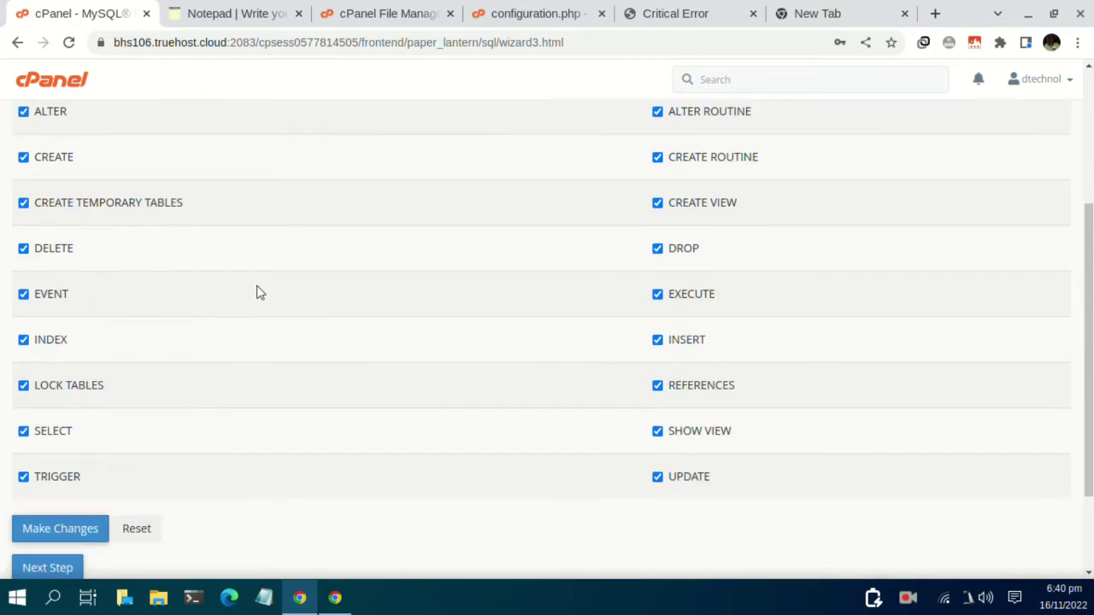
{"action": "scroll", "coordinate": [259, 293], "scroll_direction": "down", "scroll_amount": 2}
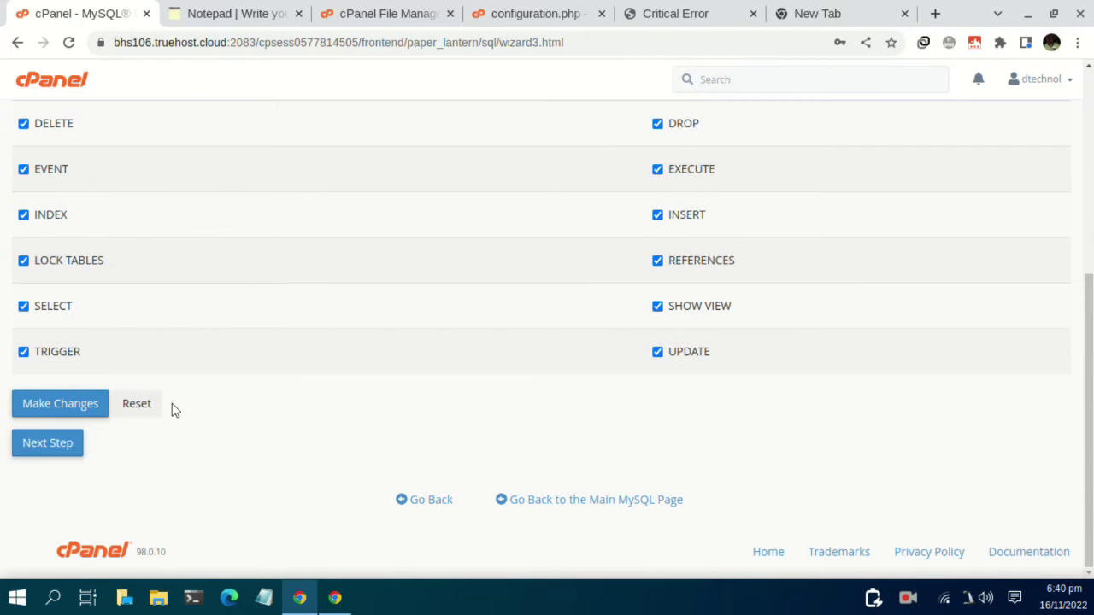
{"action": "left_click", "coordinate": [63, 407]}
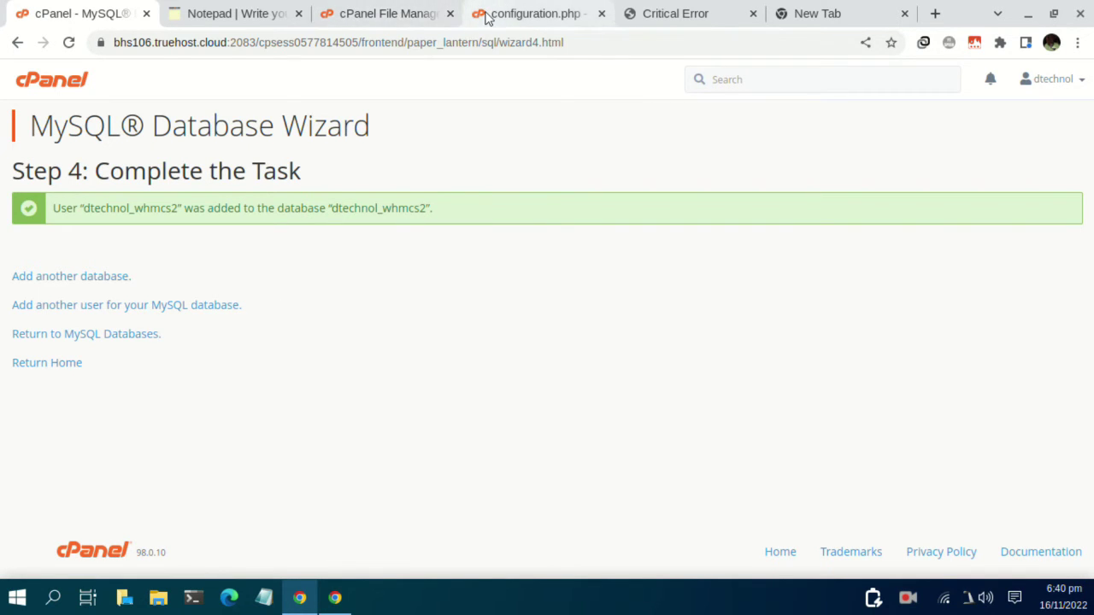
Review the saved database credentials in the notepad, then go back to the configuration.php editor.
{"action": "mouse_move", "coordinate": [484, 18]}
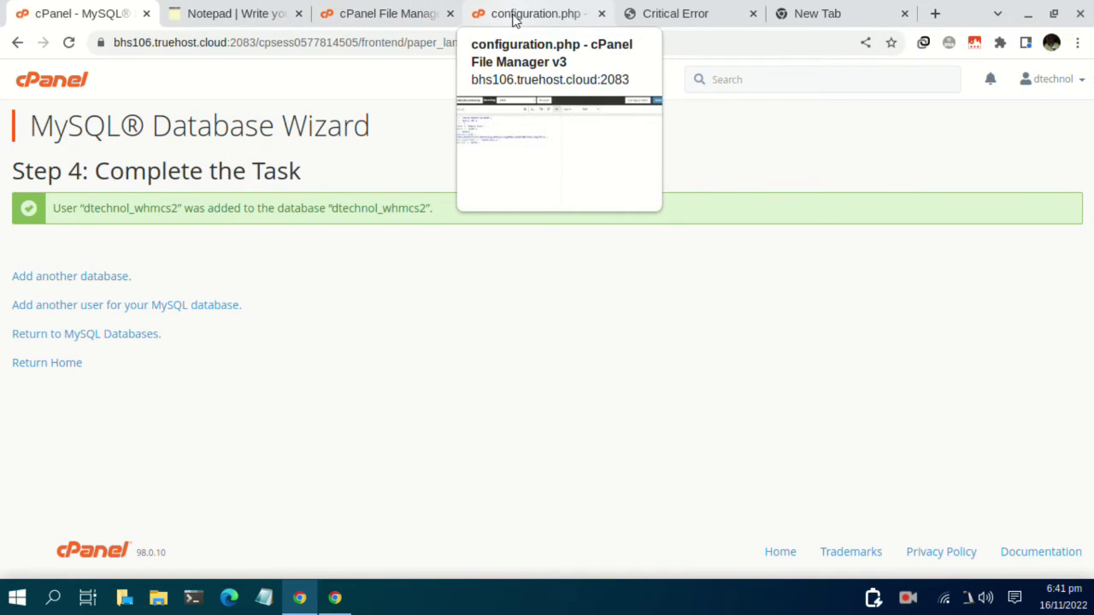
{"action": "left_click", "coordinate": [254, 17]}
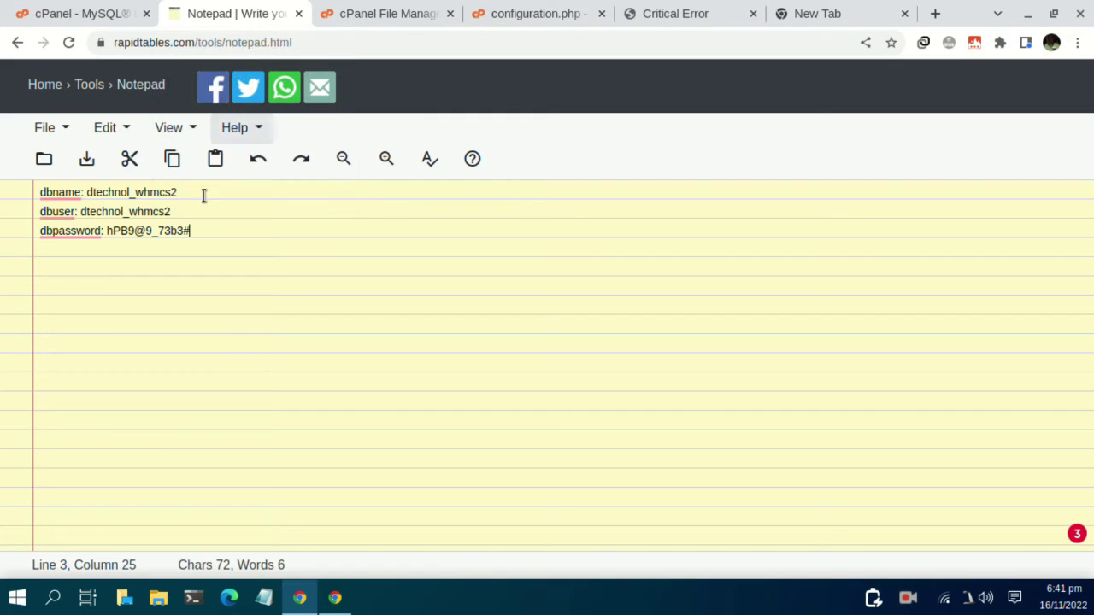
{"action": "left_click_drag", "start_coordinate": [201, 244], "coordinate": [46, 193]}
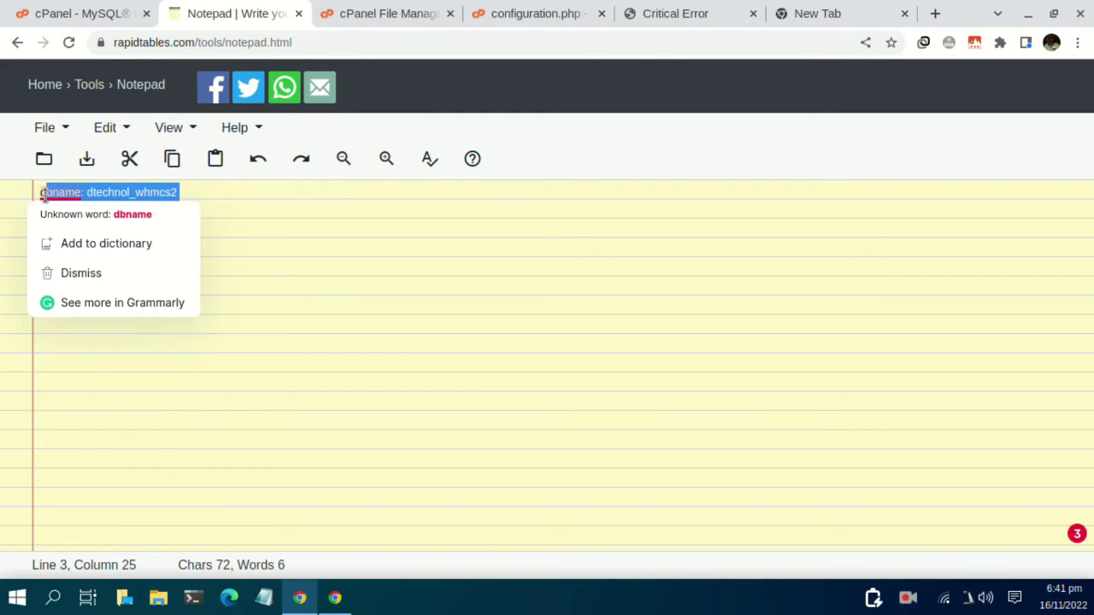
{"action": "left_click", "coordinate": [512, 15]}
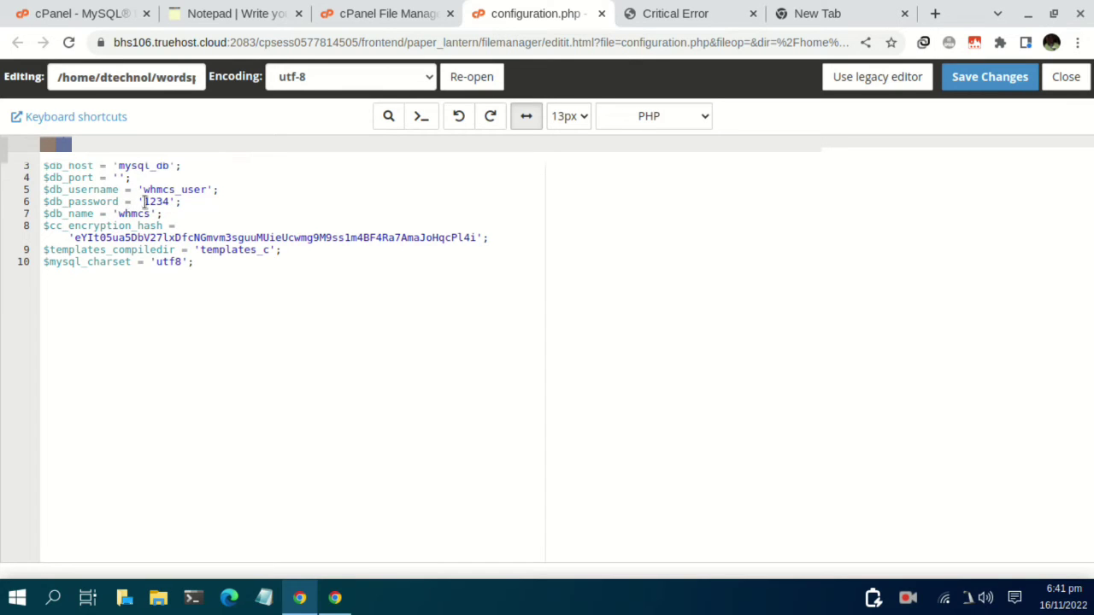
{"action": "left_click_drag", "start_coordinate": [143, 202], "coordinate": [171, 202]}
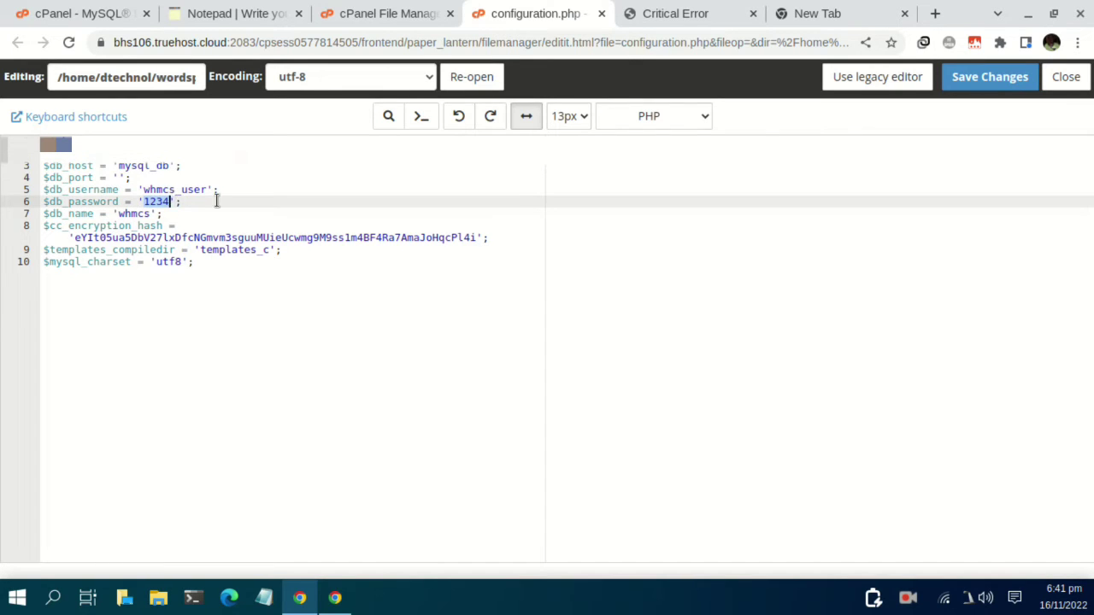
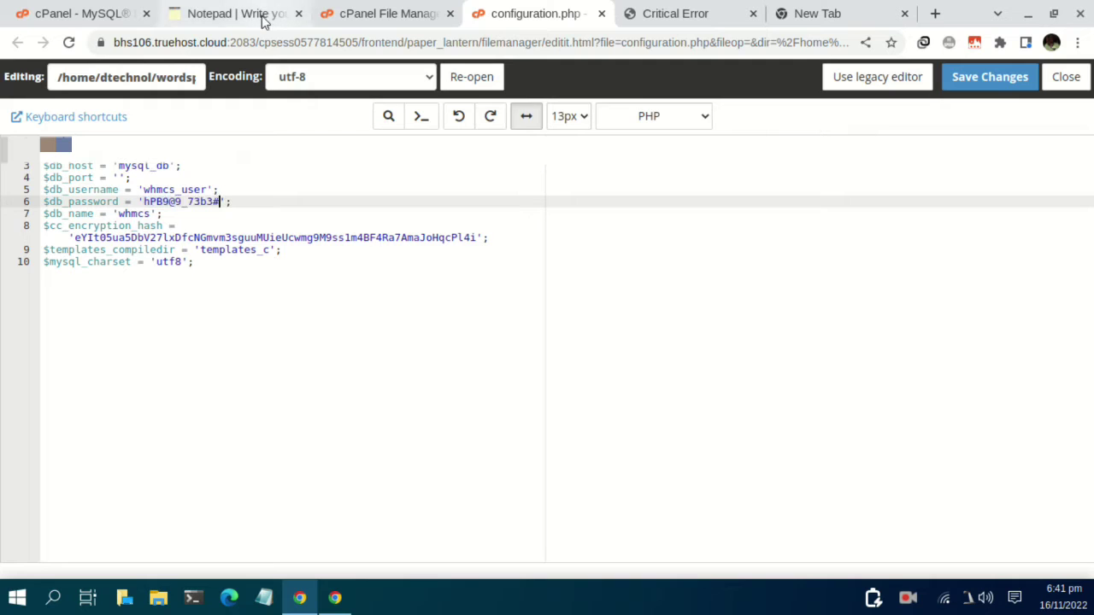
{"action": "left_click", "coordinate": [248, 14]}
{"action": "left_click_drag", "start_coordinate": [87, 193], "coordinate": [179, 193]}
{"action": "key", "text": "ctrl+c"}
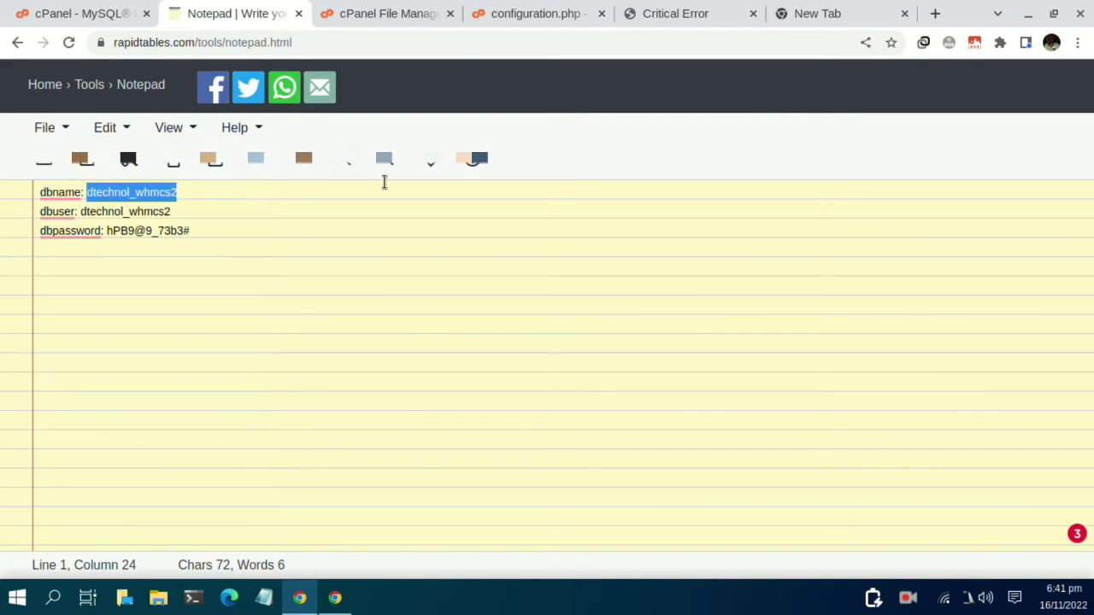
{"action": "left_click", "coordinate": [533, 17]}
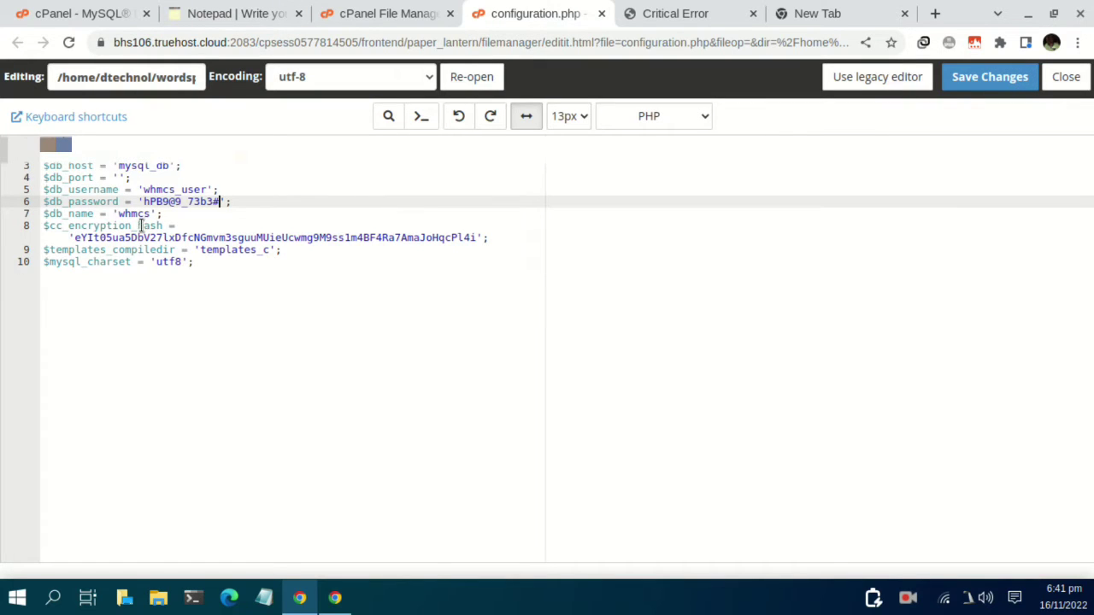
{"action": "left_click_drag", "start_coordinate": [144, 190], "coordinate": [202, 190]}
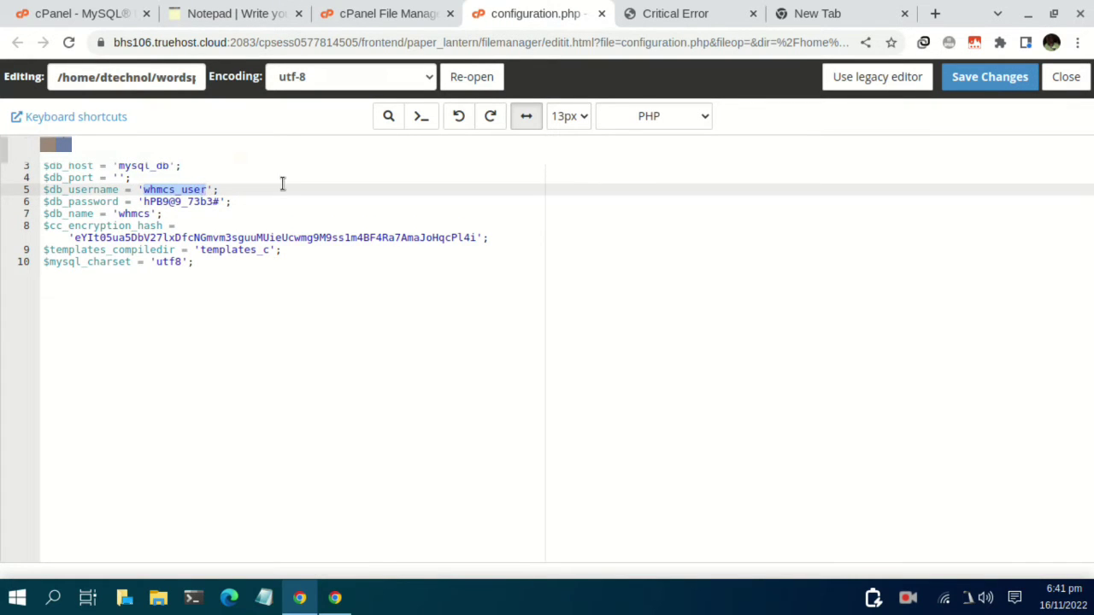
{"action": "key", "text": "ctrl+v"}
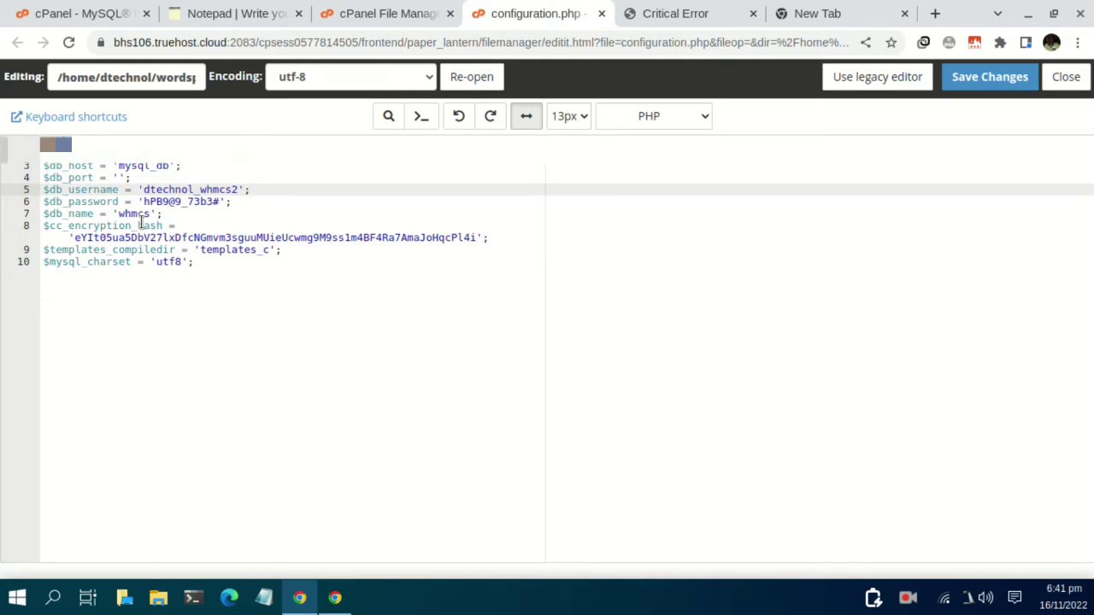
Set the new database name, port 3306 and host localhost, then save configuration.php.
{"action": "left_click_drag", "start_coordinate": [118, 214], "coordinate": [150, 214]}
{"action": "key", "text": "ctrl+v"}
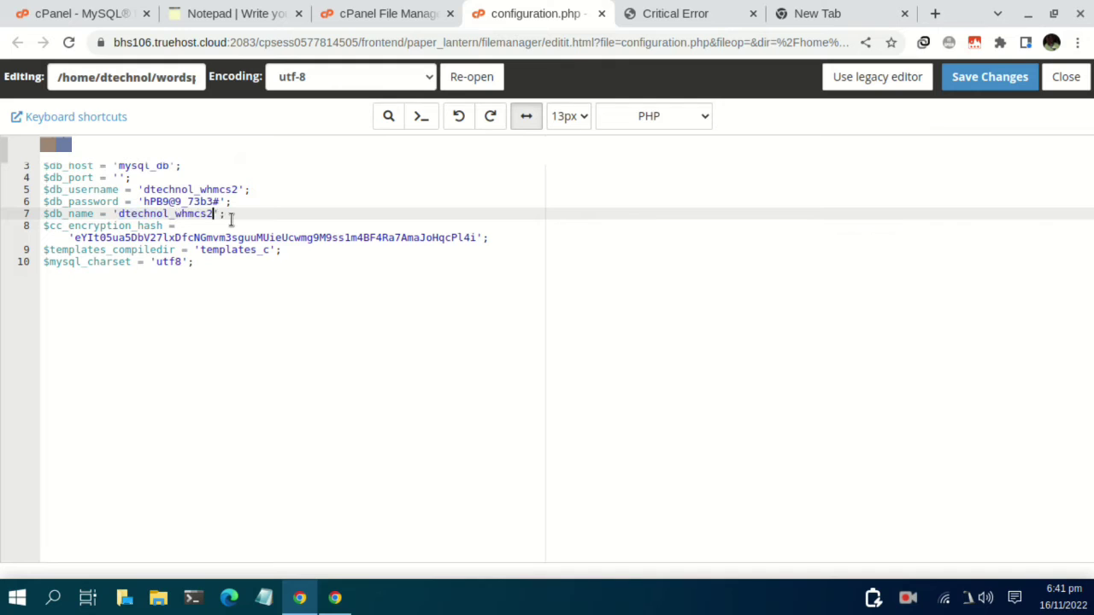
{"action": "left_click", "coordinate": [120, 177]}
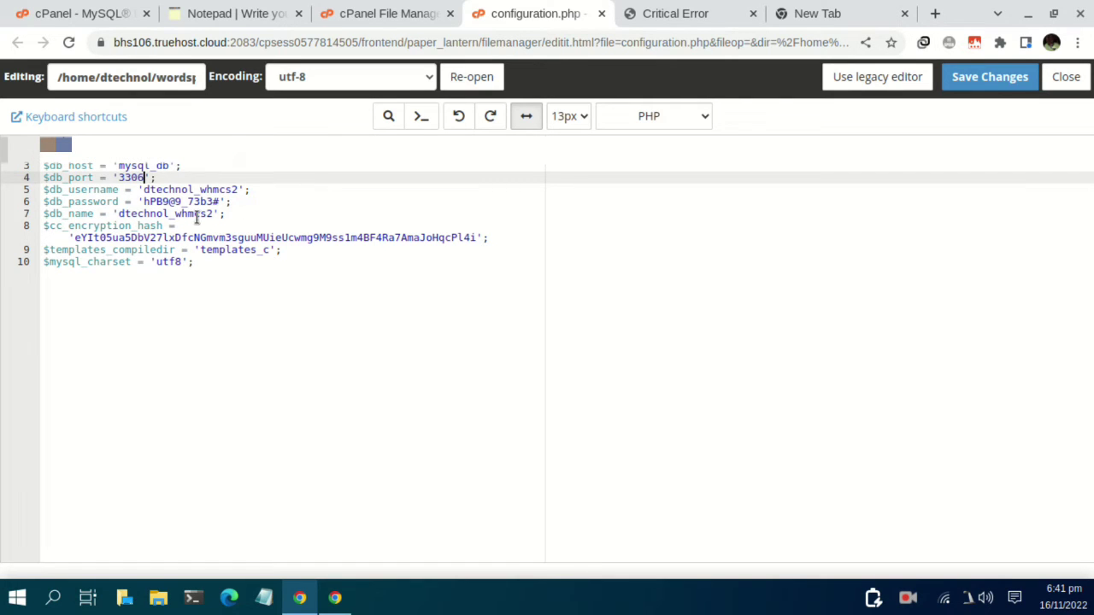
{"action": "left_click_drag", "start_coordinate": [118, 166], "coordinate": [169, 166]}
{"action": "type", "text": "local"}
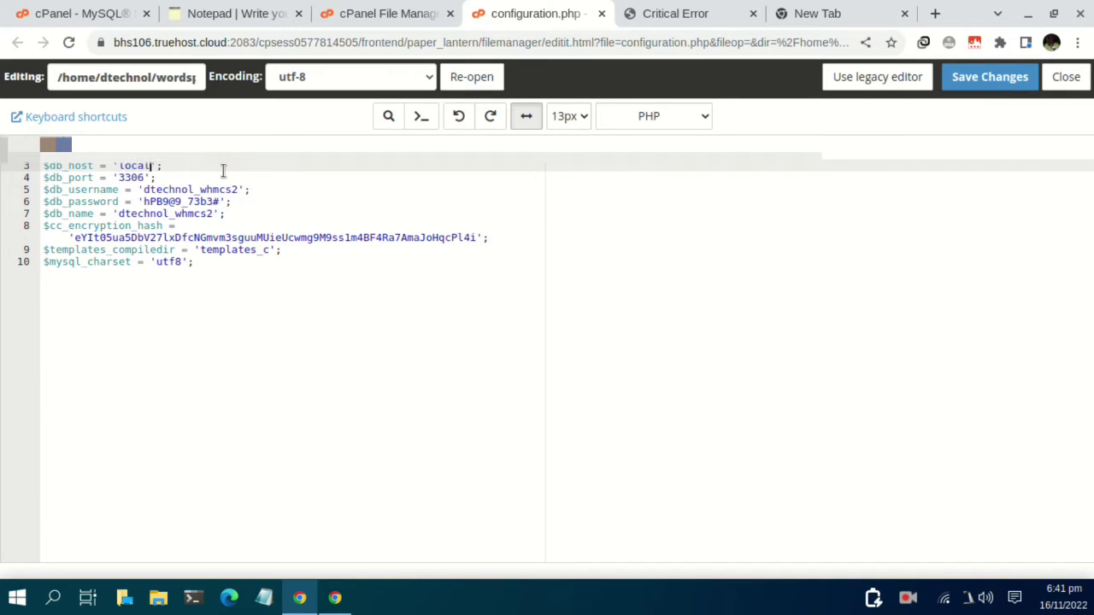
{"action": "type", "text": "host"}
{"action": "left_click", "coordinate": [992, 77]}
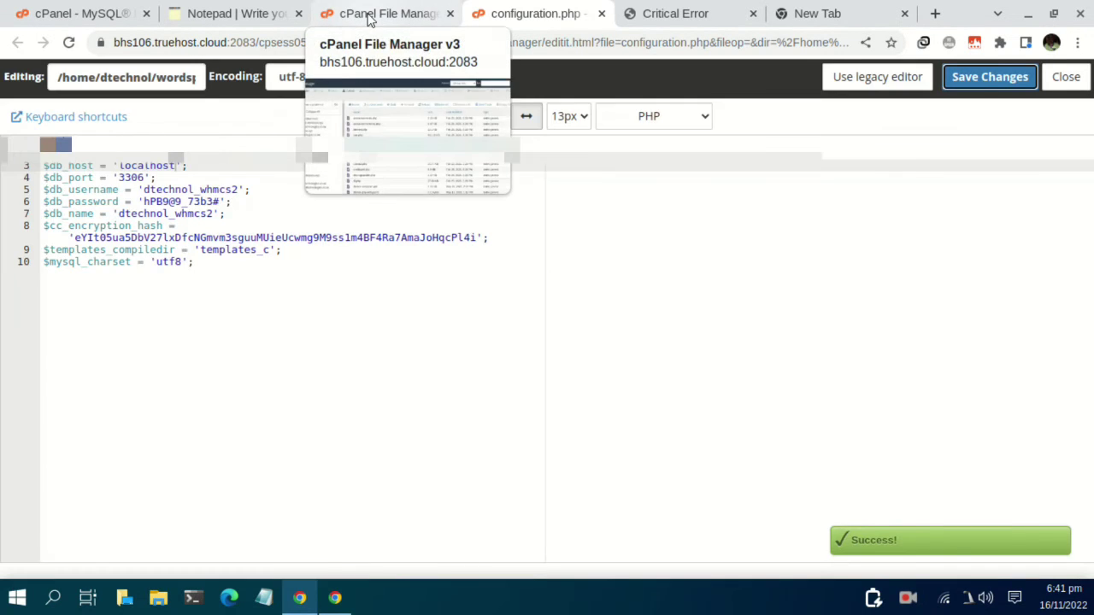
{"action": "left_click", "coordinate": [374, 24]}
Rename the install_ folder to install in File Manager.
{"action": "scroll", "coordinate": [350, 355], "scroll_direction": "up", "scroll_amount": 1}
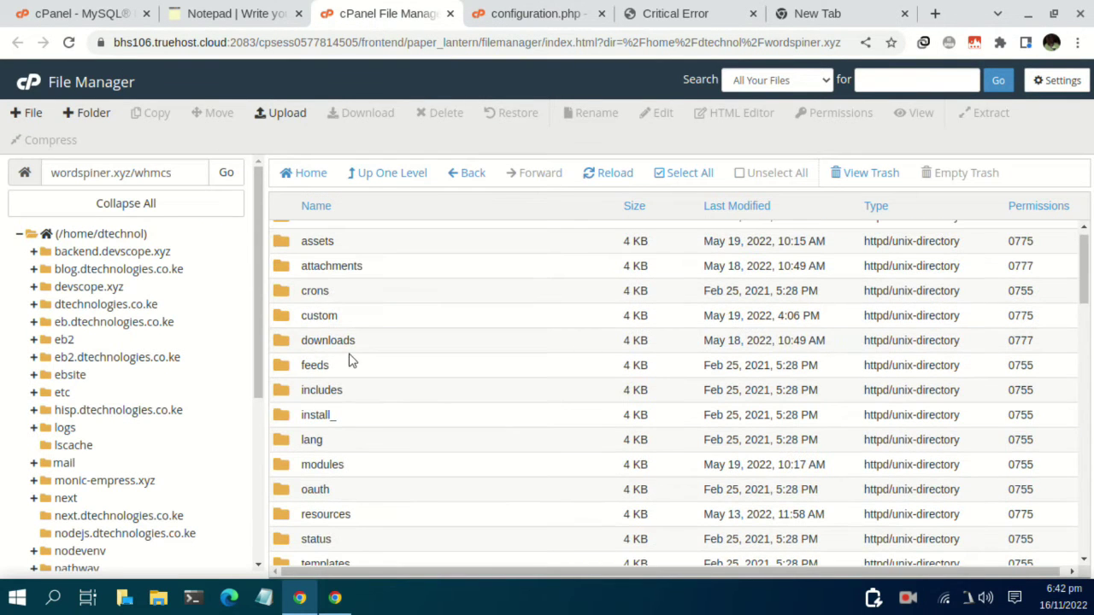
{"action": "scroll", "coordinate": [350, 359], "scroll_direction": "down", "scroll_amount": 2}
{"action": "scroll", "coordinate": [350, 359], "scroll_direction": "up", "scroll_amount": 2}
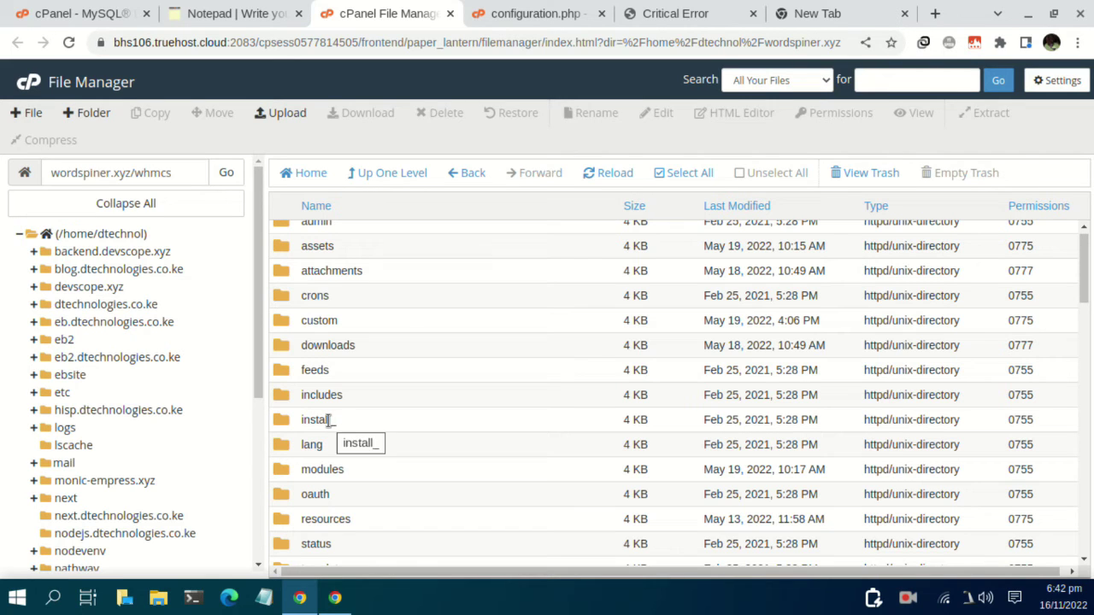
{"action": "double_click", "coordinate": [329, 420]}
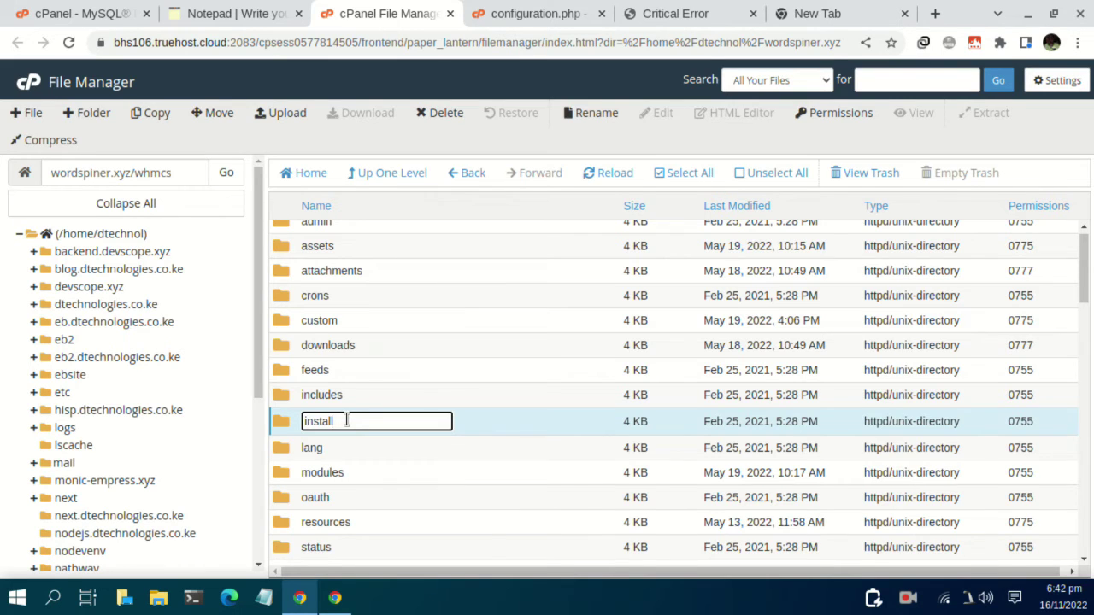
{"action": "key", "text": "Return"}
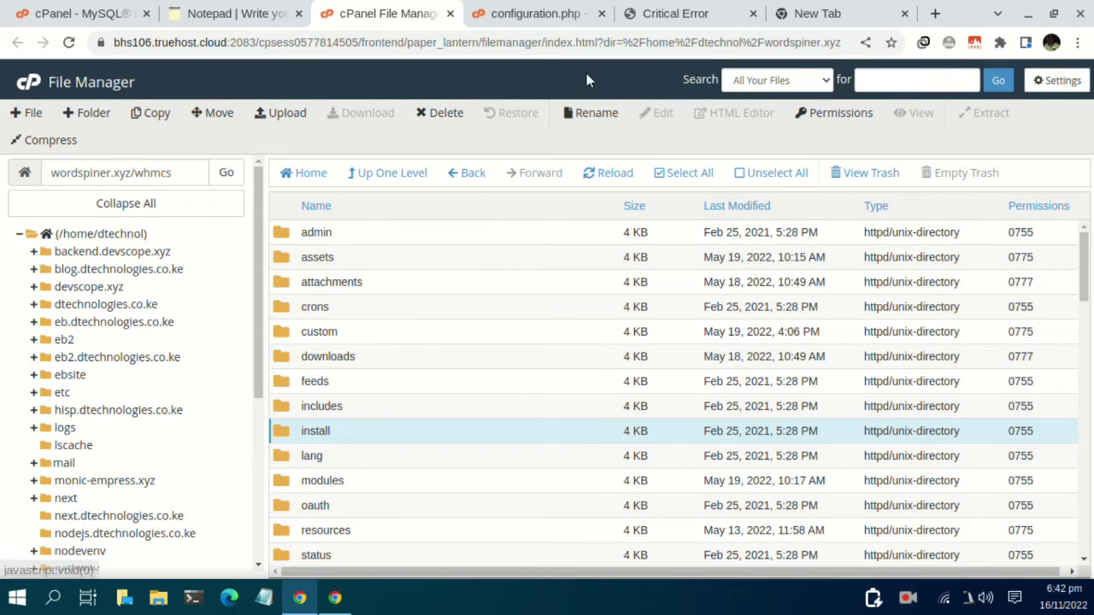
Load the installer at wordspiner.xyz/whmcs/install in the WHMCS tab.
{"action": "left_click", "coordinate": [643, 17]}
{"action": "left_click", "coordinate": [580, 45]}
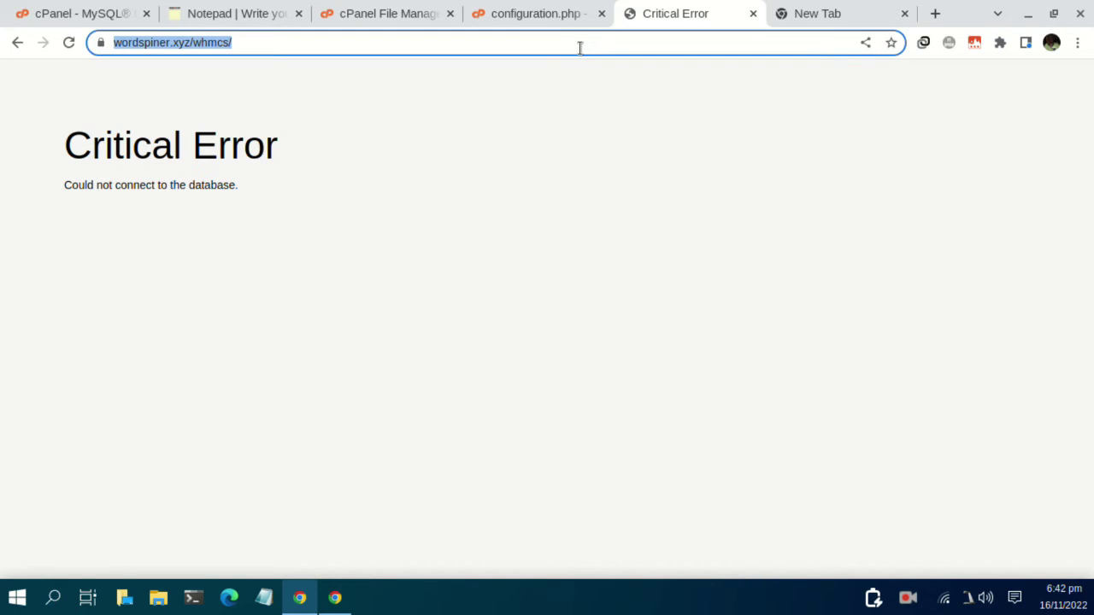
{"action": "left_click", "coordinate": [579, 48]}
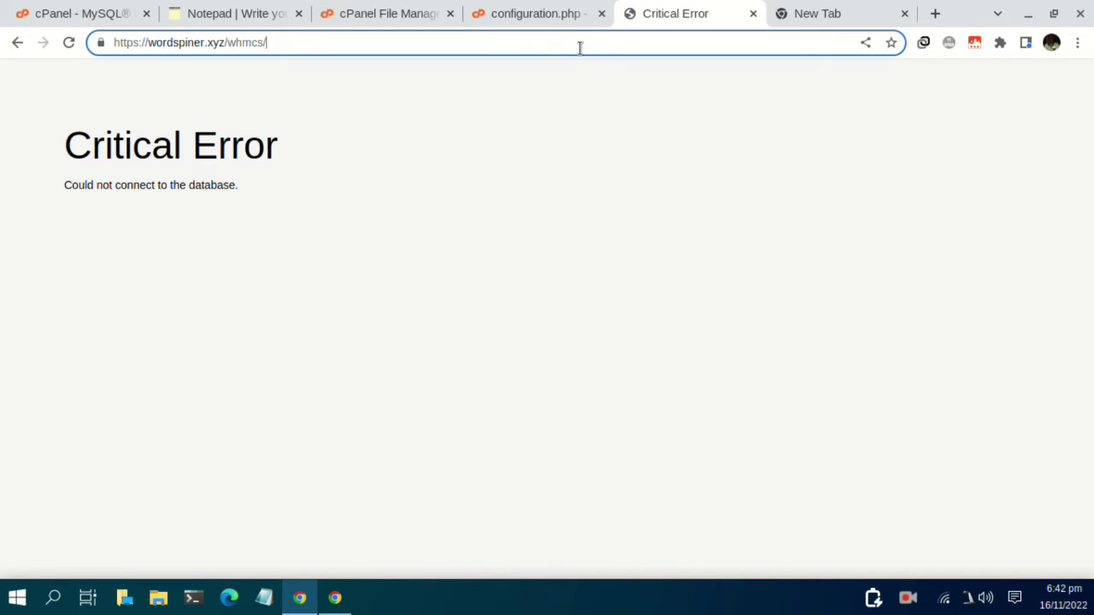
{"action": "type", "text": "insta"}
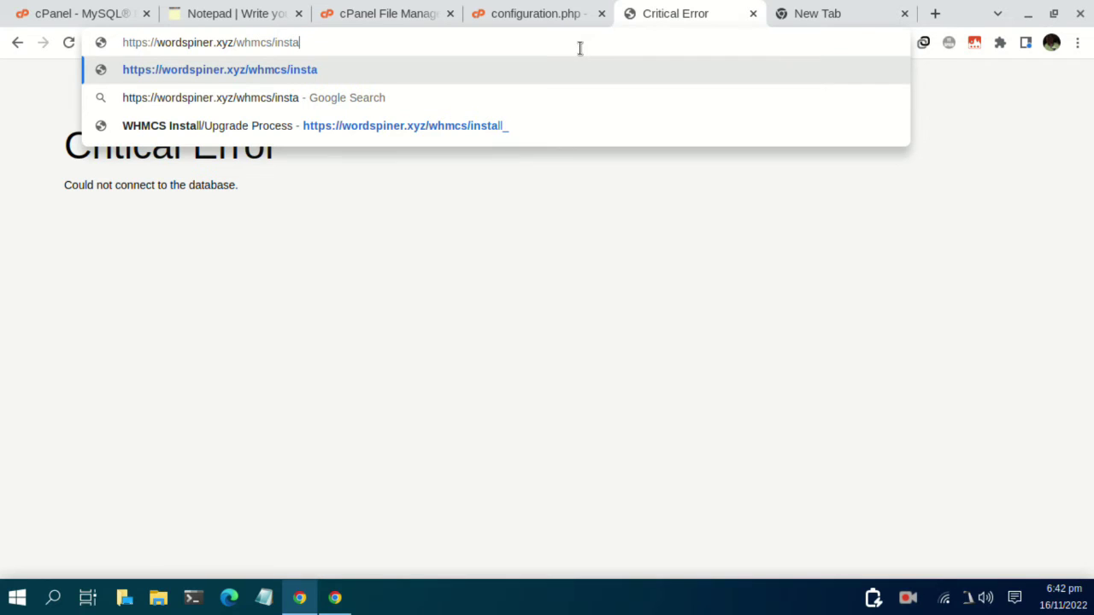
{"action": "type", "text": "ll"}
{"action": "key", "text": "Return"}
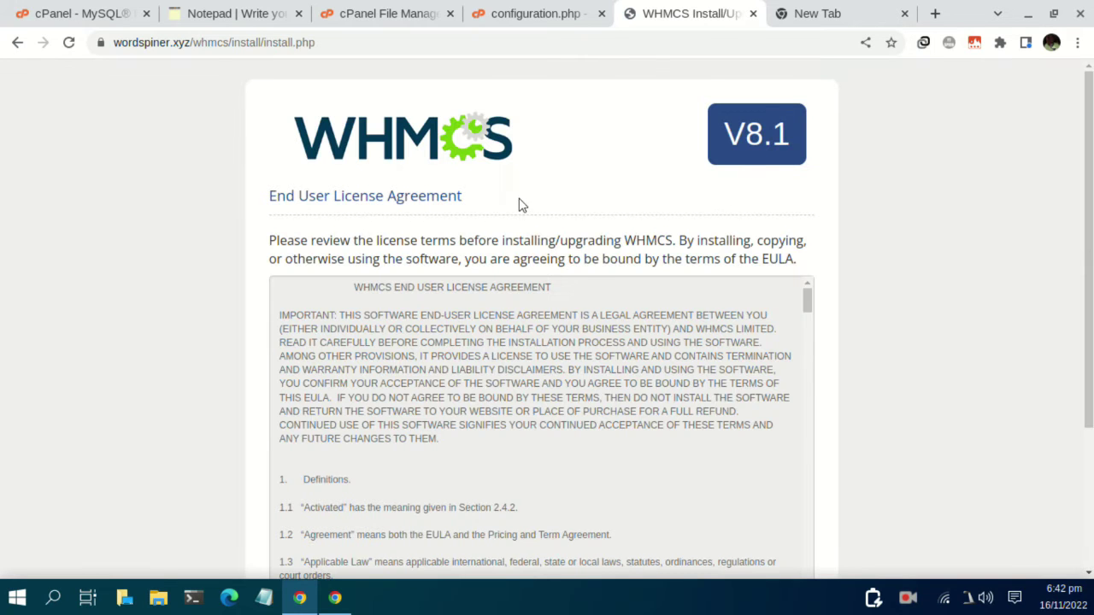
Accept the WHMCS end user license agreement with I AGREE.
{"action": "scroll", "coordinate": [170, 316], "scroll_direction": "down", "scroll_amount": 2}
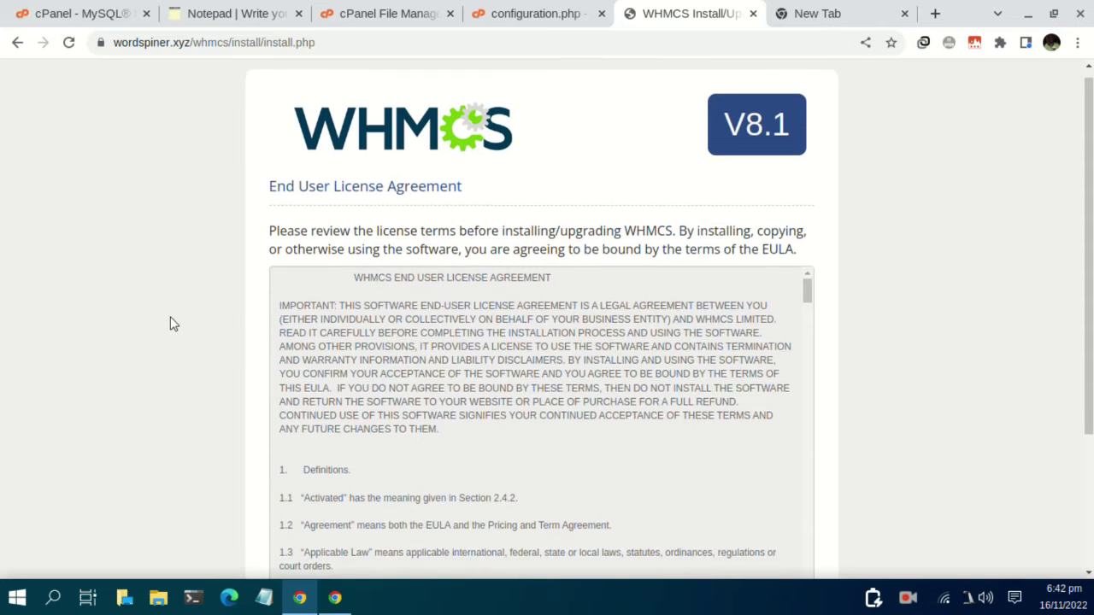
{"action": "scroll", "coordinate": [170, 316], "scroll_direction": "up", "scroll_amount": 1}
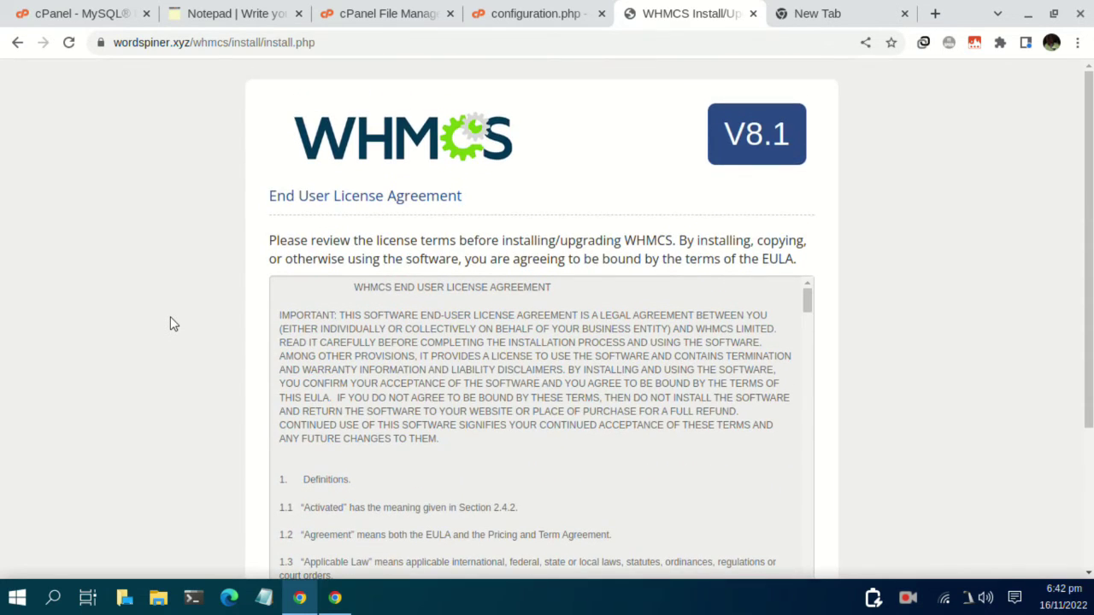
{"action": "scroll", "coordinate": [170, 322], "scroll_direction": "down", "scroll_amount": 3}
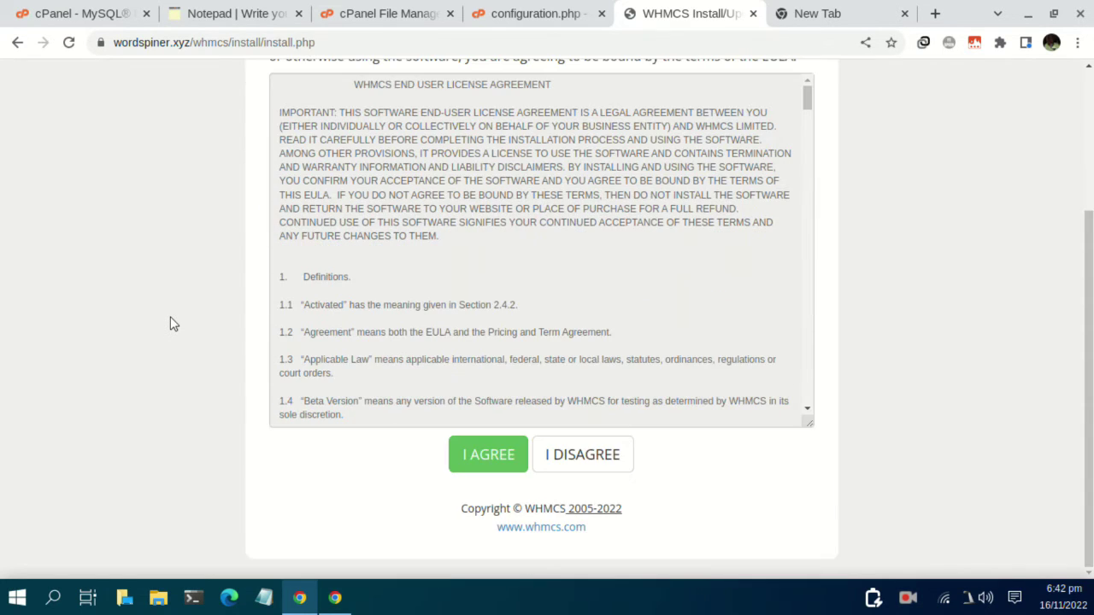
{"action": "left_click", "coordinate": [497, 458]}
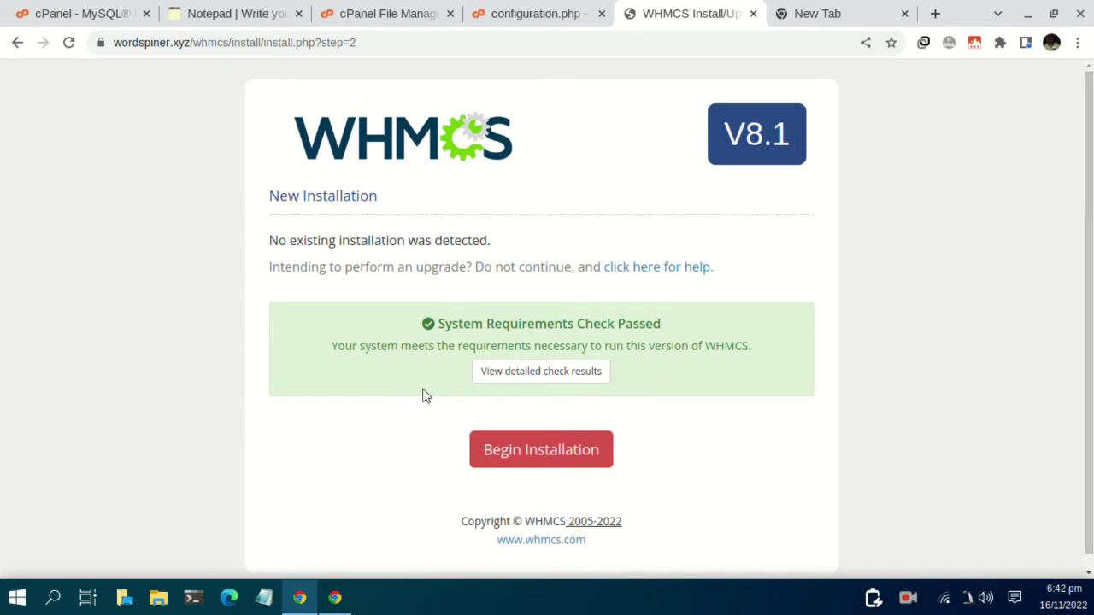
Begin the new installation and paste the license key into its field.
{"action": "left_click", "coordinate": [538, 453]}
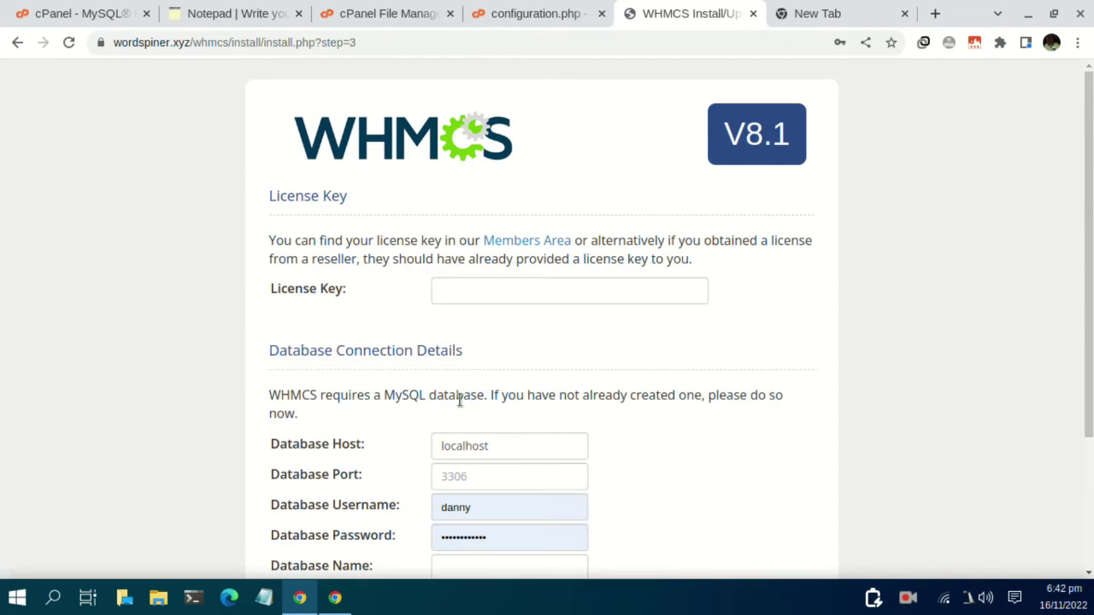
{"action": "left_click", "coordinate": [461, 289]}
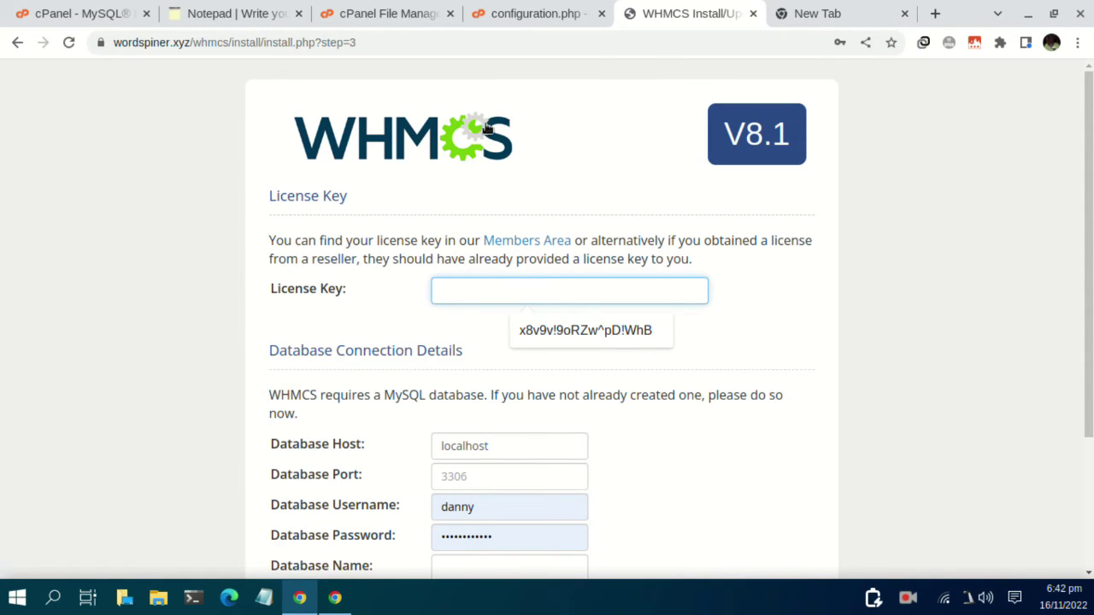
{"action": "left_click", "coordinate": [510, 14]}
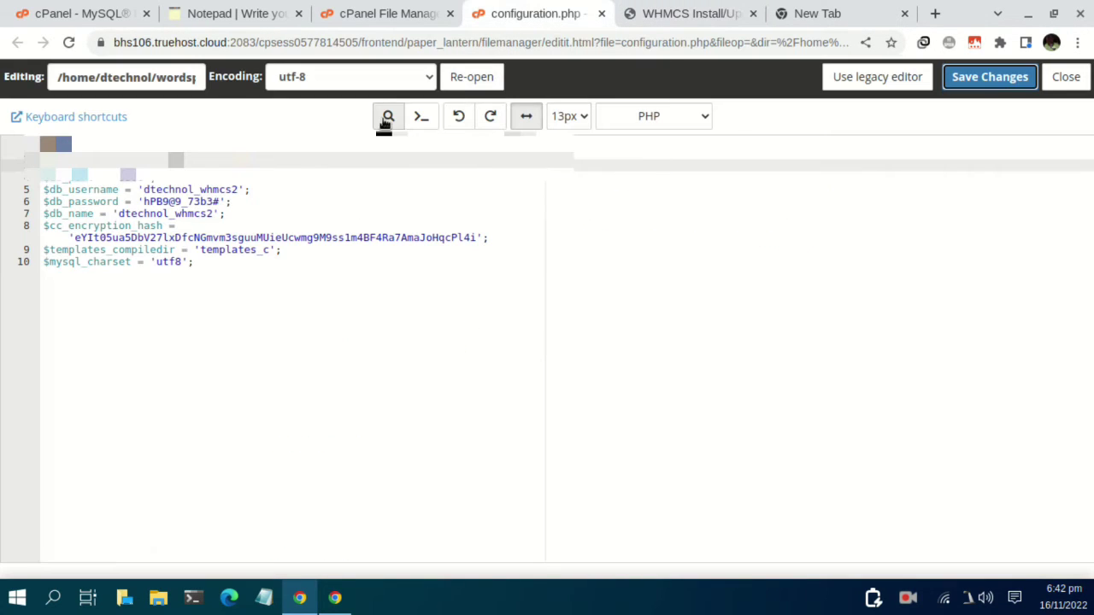
{"action": "left_click", "coordinate": [192, 153]}
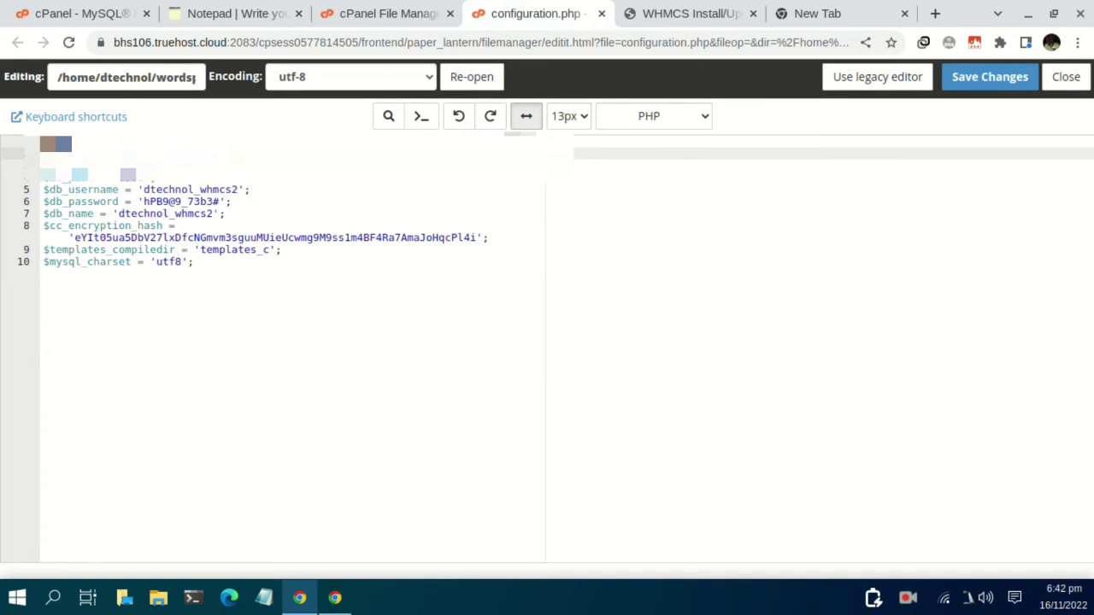
{"action": "left_click", "coordinate": [660, 17]}
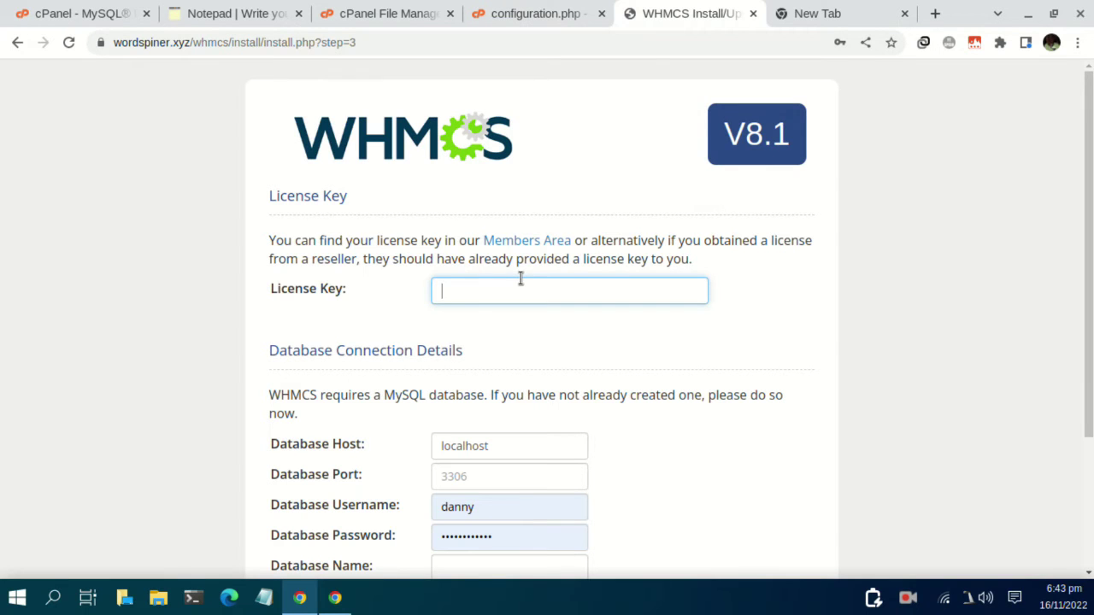
{"action": "key", "text": "ctrl+v"}
Enter database port 3306 and paste the database username and database name.
{"action": "scroll", "coordinate": [501, 374], "scroll_direction": "down", "scroll_amount": 1}
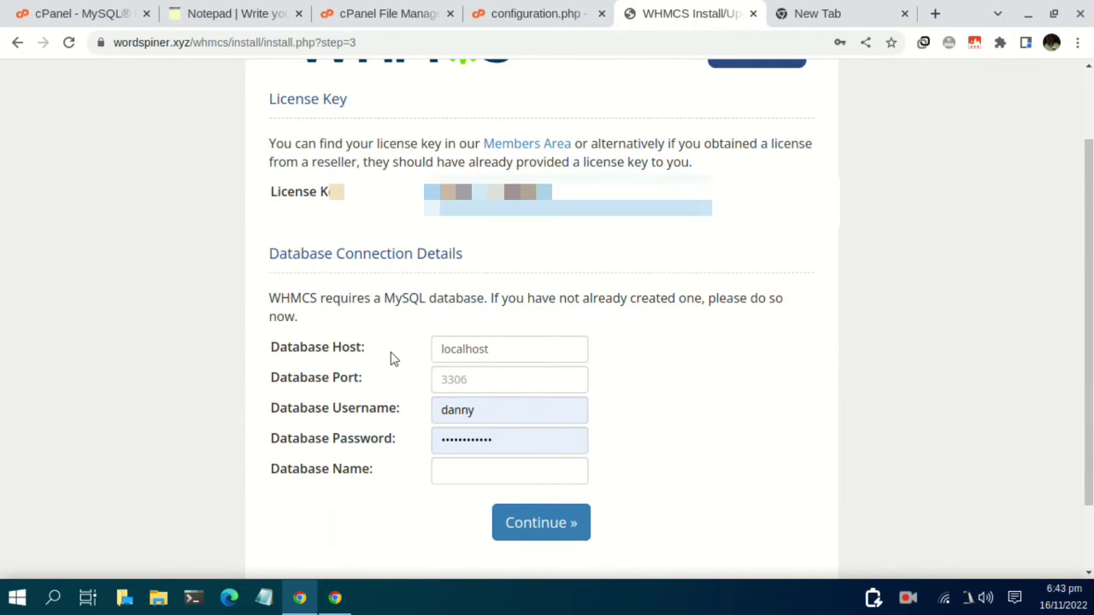
{"action": "left_click", "coordinate": [467, 379]}
{"action": "type", "text": "33"}
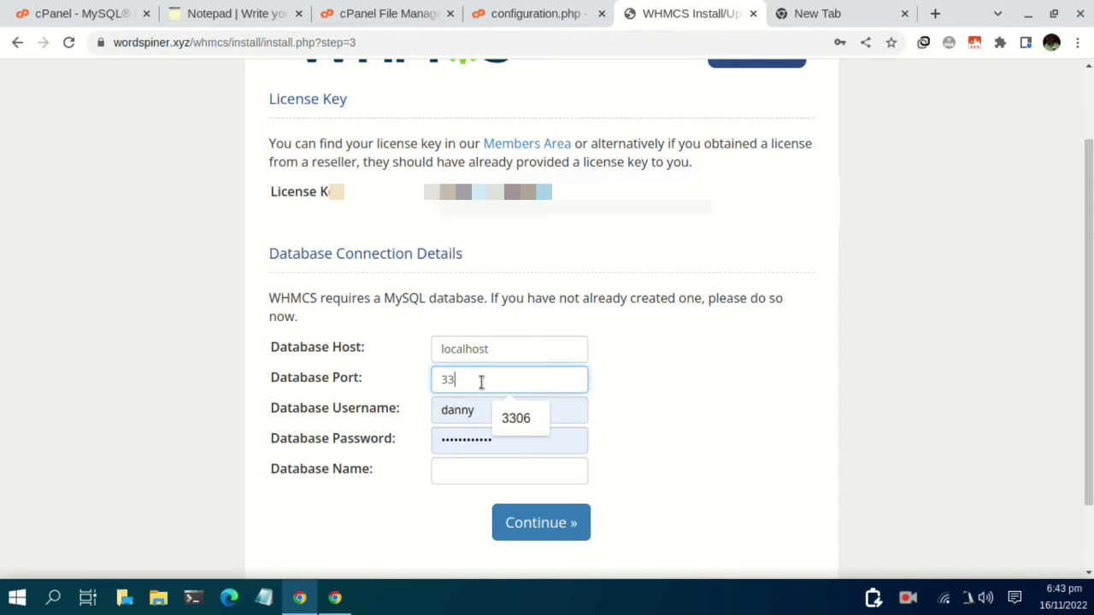
{"action": "type", "text": "06"}
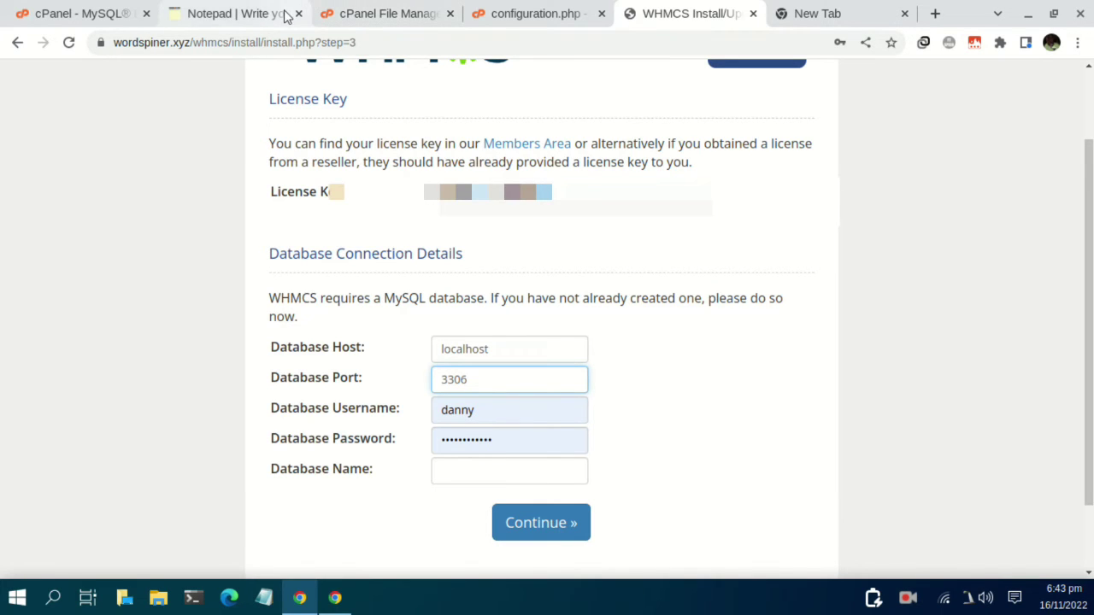
{"action": "left_click", "coordinate": [257, 14]}
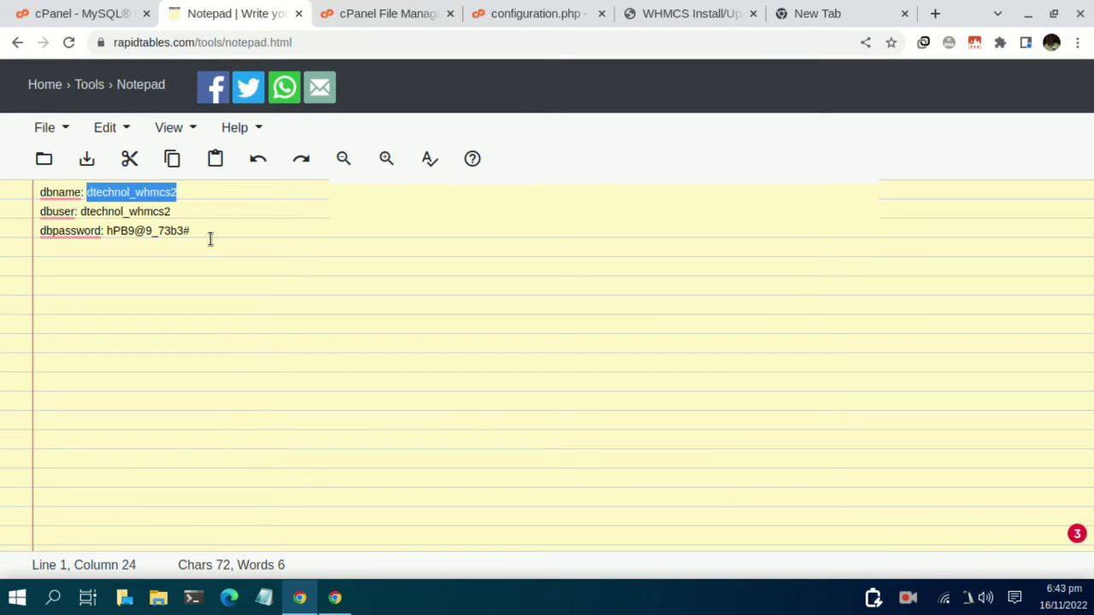
{"action": "left_click", "coordinate": [675, 13]}
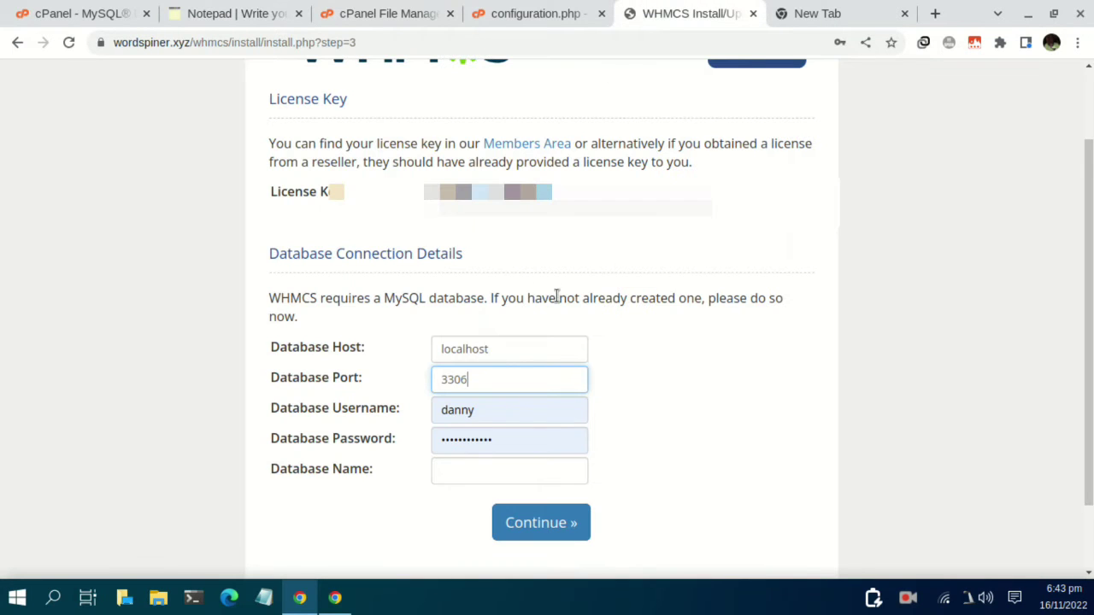
{"action": "left_click", "coordinate": [503, 407]}
{"action": "key", "text": "ctrl+a"}
{"action": "key", "text": "ctrl+v"}
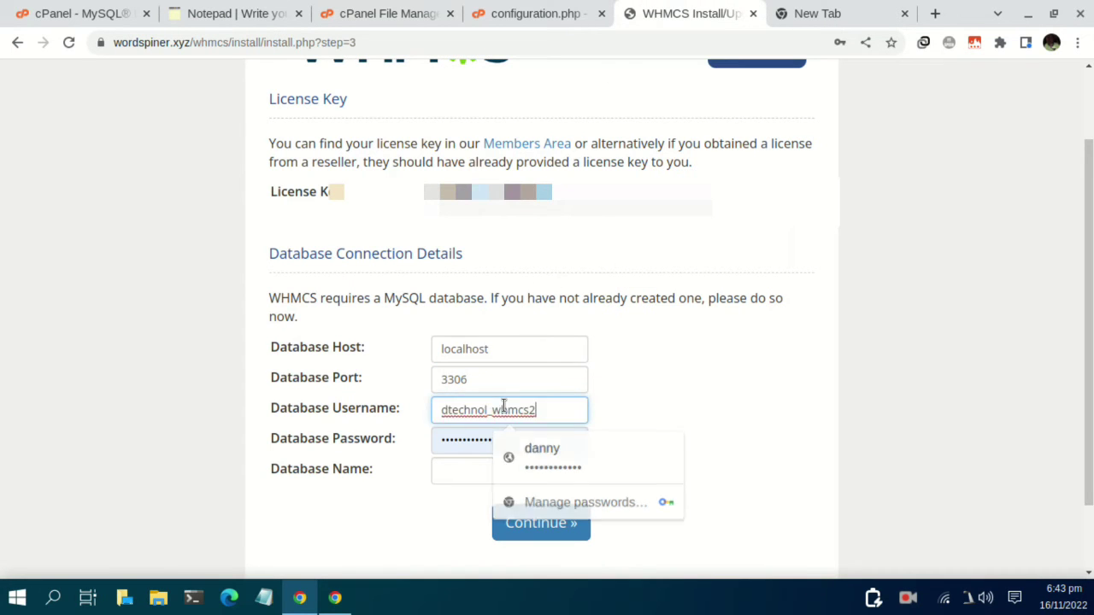
{"action": "left_click", "coordinate": [506, 448]}
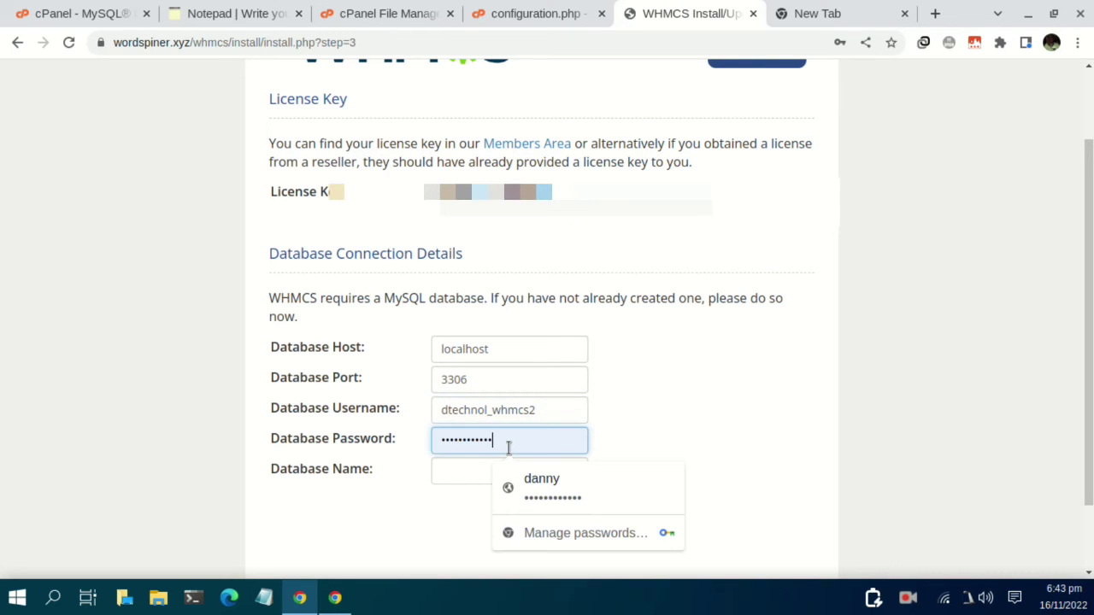
{"action": "left_click", "coordinate": [453, 467]}
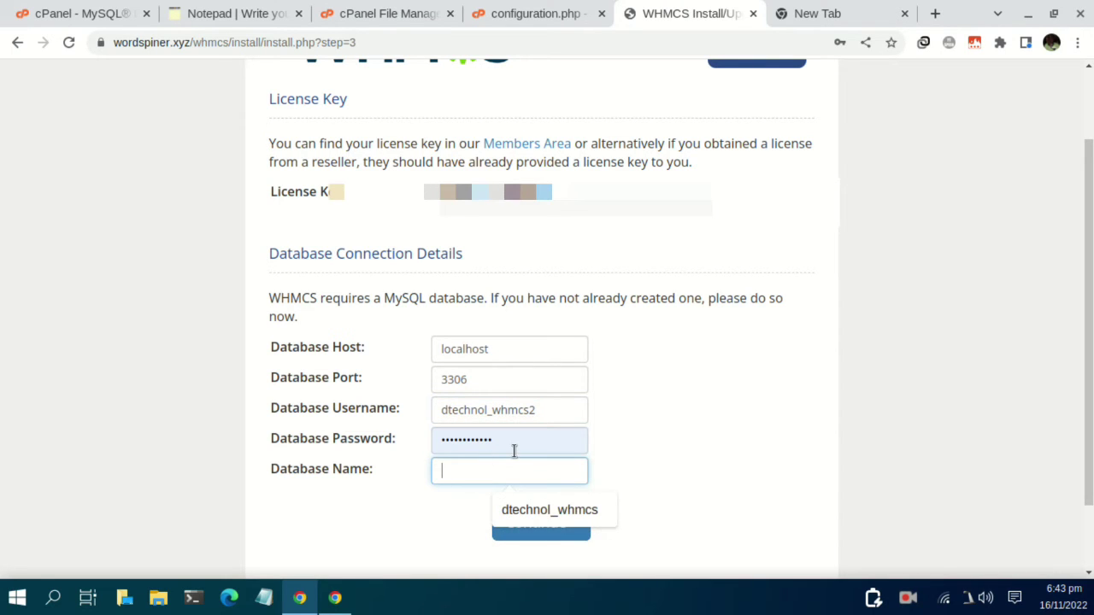
{"action": "type", "text": "dtechnol_whmcs2"}
Paste the database password from the notes and submit the connection details.
{"action": "scroll", "coordinate": [453, 340], "scroll_direction": "down", "scroll_amount": 1}
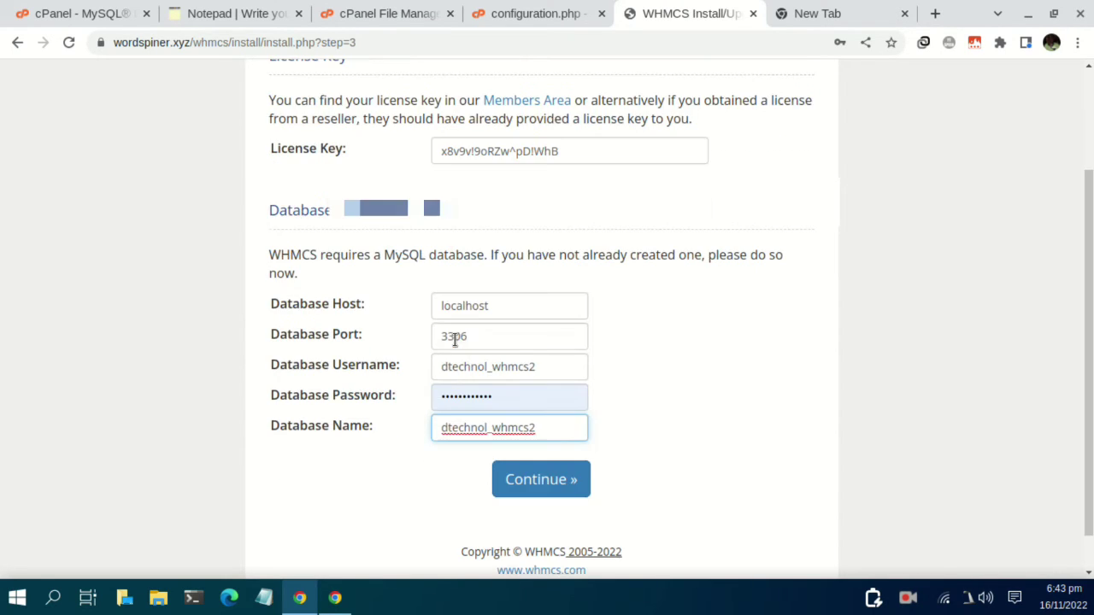
{"action": "left_click", "coordinate": [209, 14]}
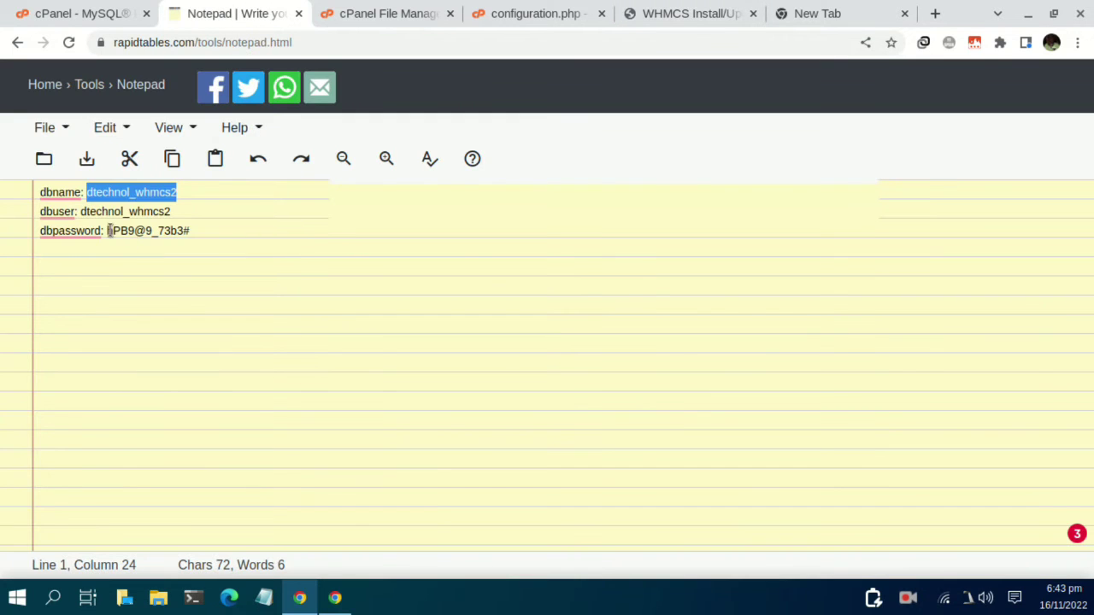
{"action": "left_click_drag", "start_coordinate": [108, 230], "coordinate": [202, 228]}
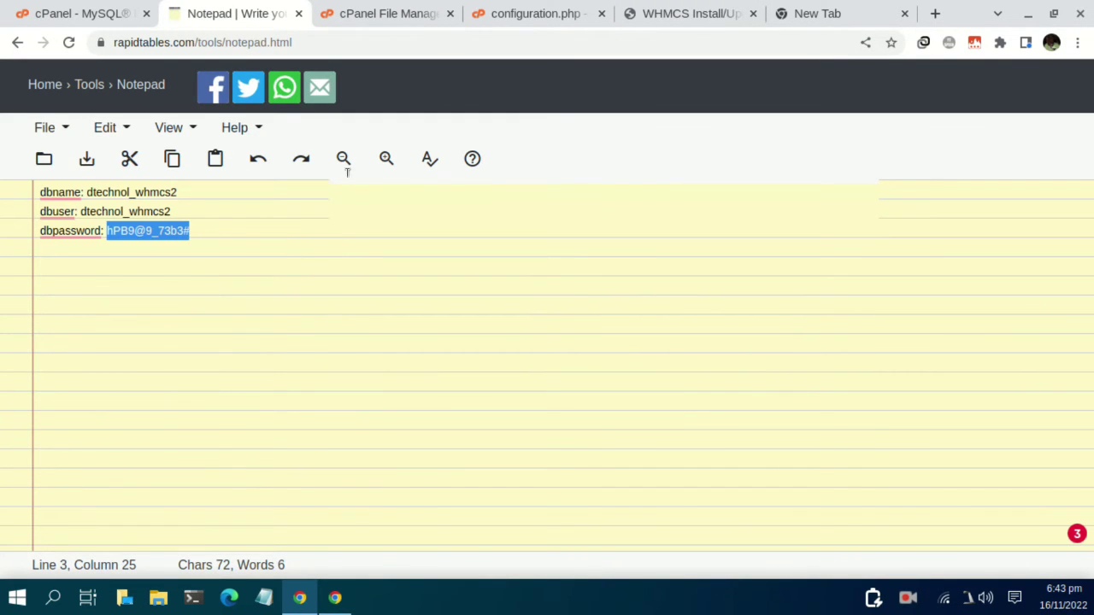
{"action": "left_click", "coordinate": [684, 14]}
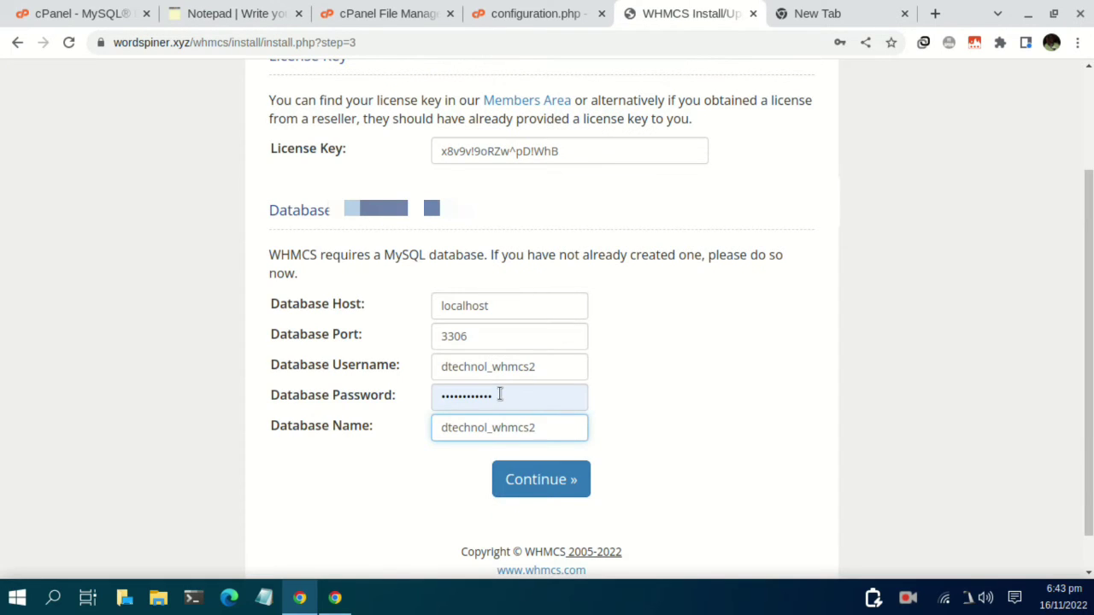
{"action": "left_click", "coordinate": [500, 394]}
{"action": "key", "text": "ctrl+a"}
{"action": "key", "text": "ctrl+v"}
{"action": "left_click", "coordinate": [637, 453]}
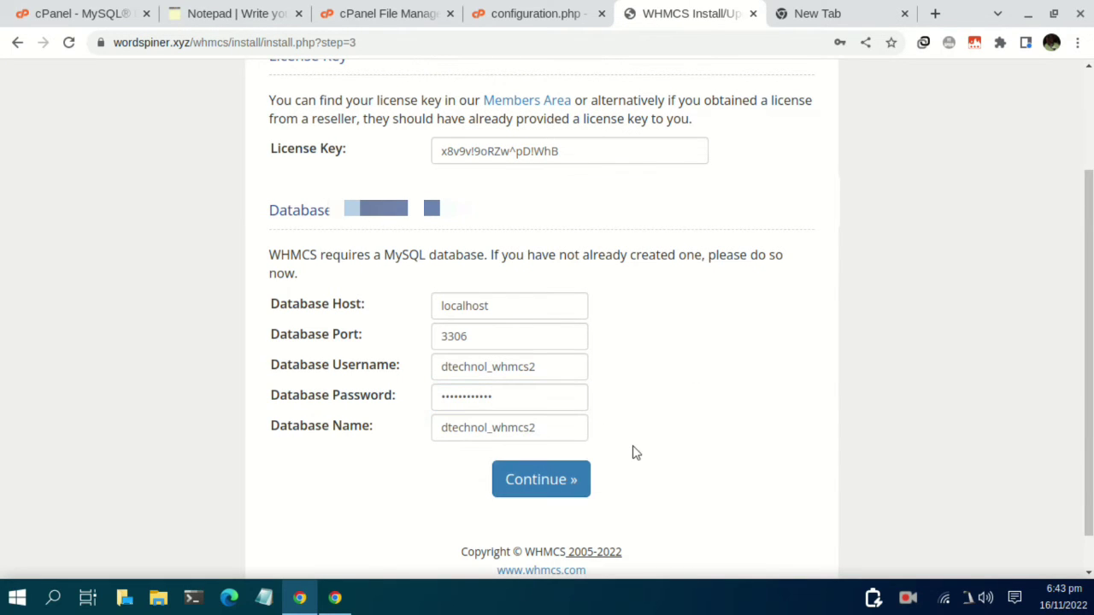
{"action": "left_click", "coordinate": [556, 479]}
Autofill the admin's first name, last name and e-mail, then start a new admin password.
{"action": "scroll", "coordinate": [709, 376], "scroll_direction": "down", "scroll_amount": 1}
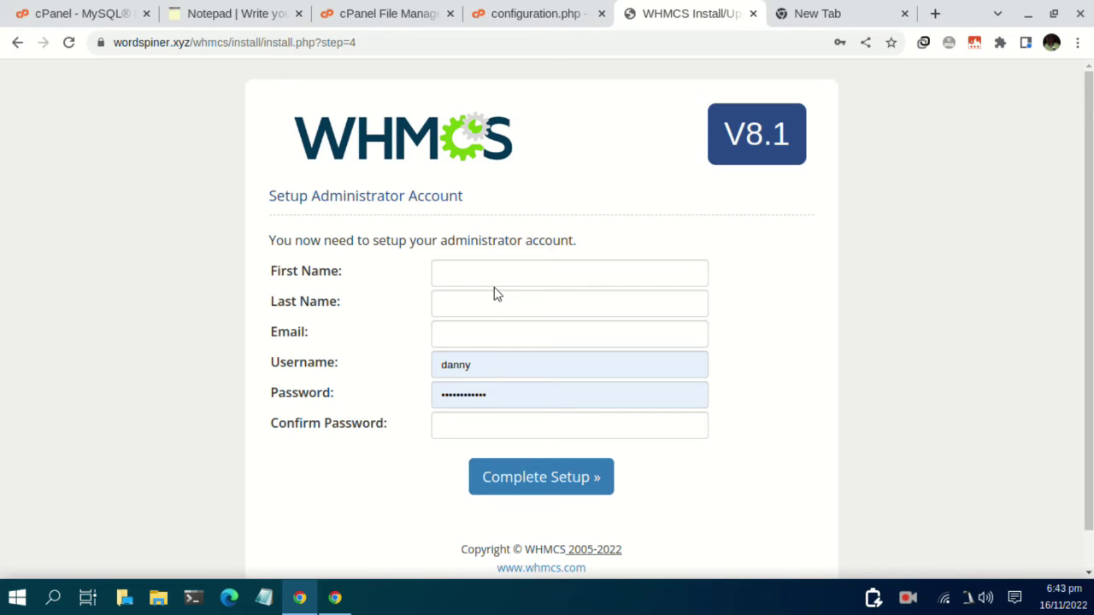
{"action": "left_click", "coordinate": [445, 262]}
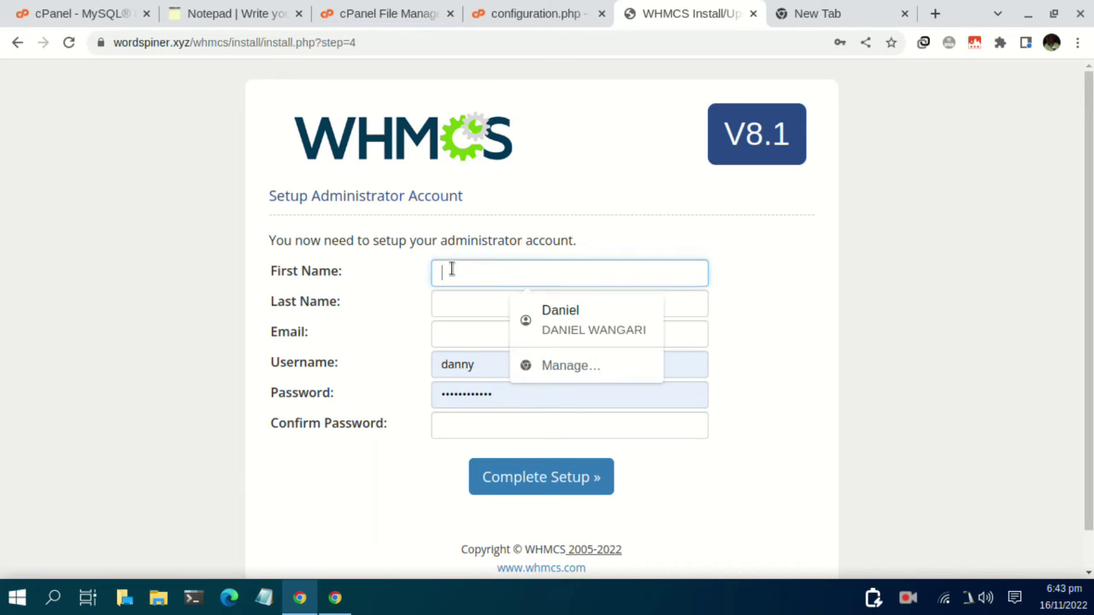
{"action": "left_click", "coordinate": [573, 313]}
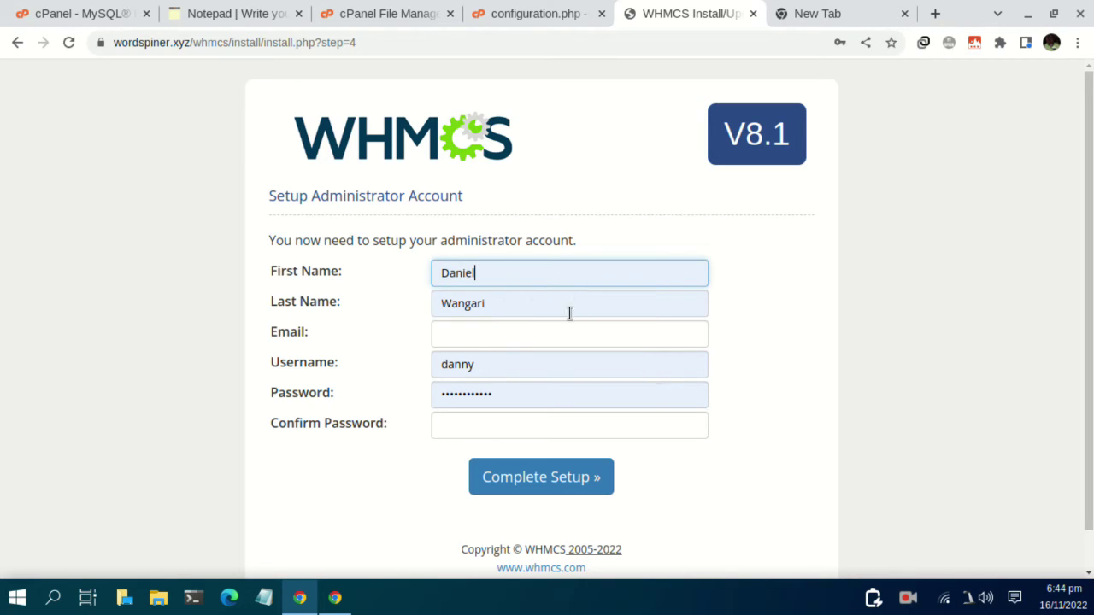
{"action": "left_click", "coordinate": [469, 336]}
{"action": "left_click", "coordinate": [573, 373]}
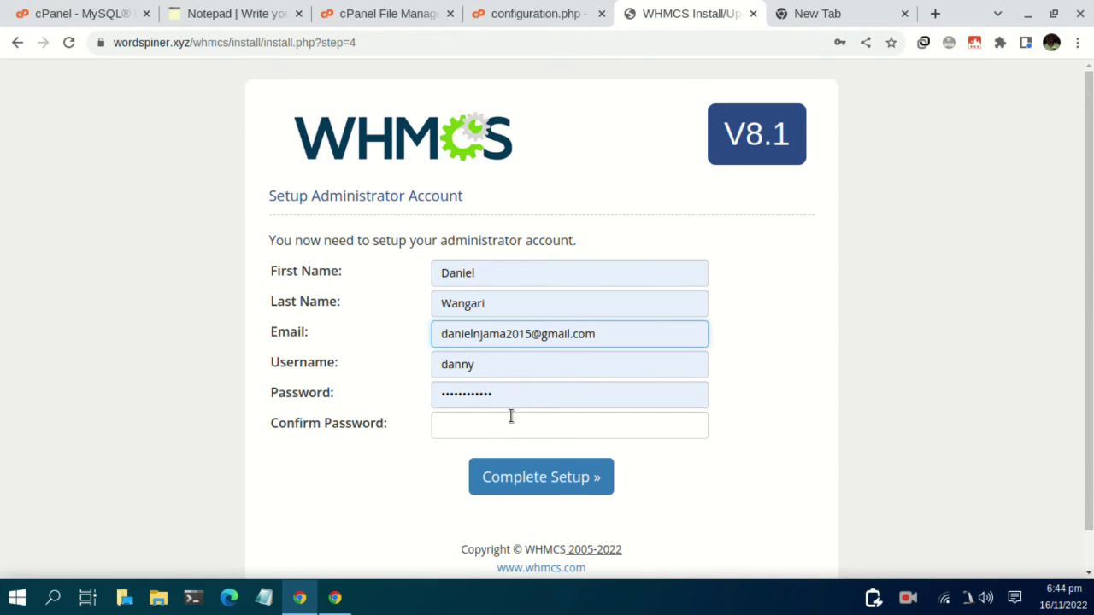
{"action": "left_click", "coordinate": [485, 367]}
{"action": "left_click", "coordinate": [522, 406]}
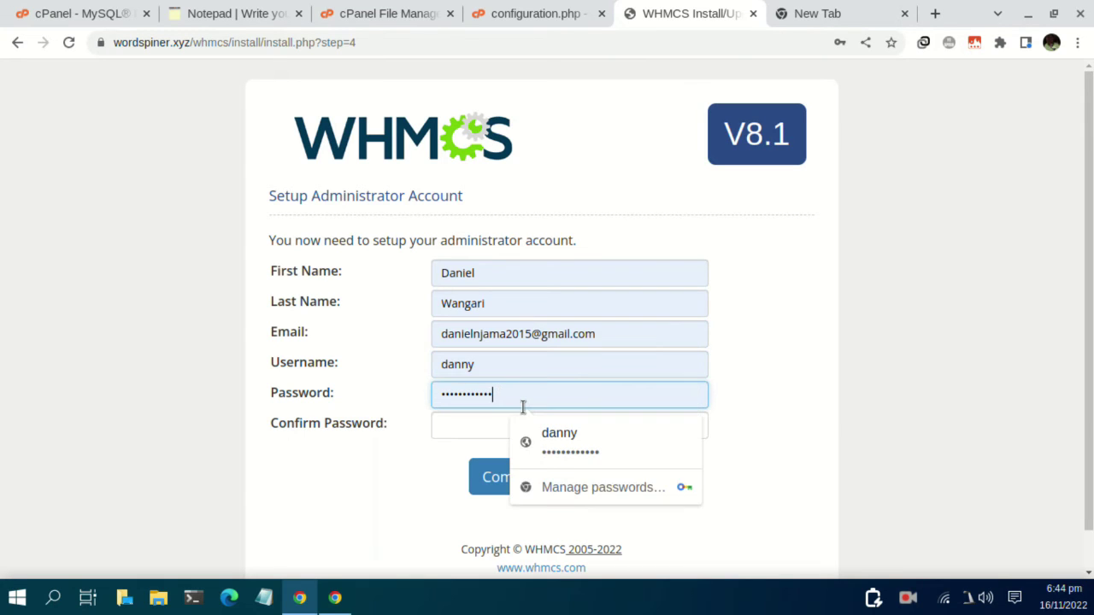
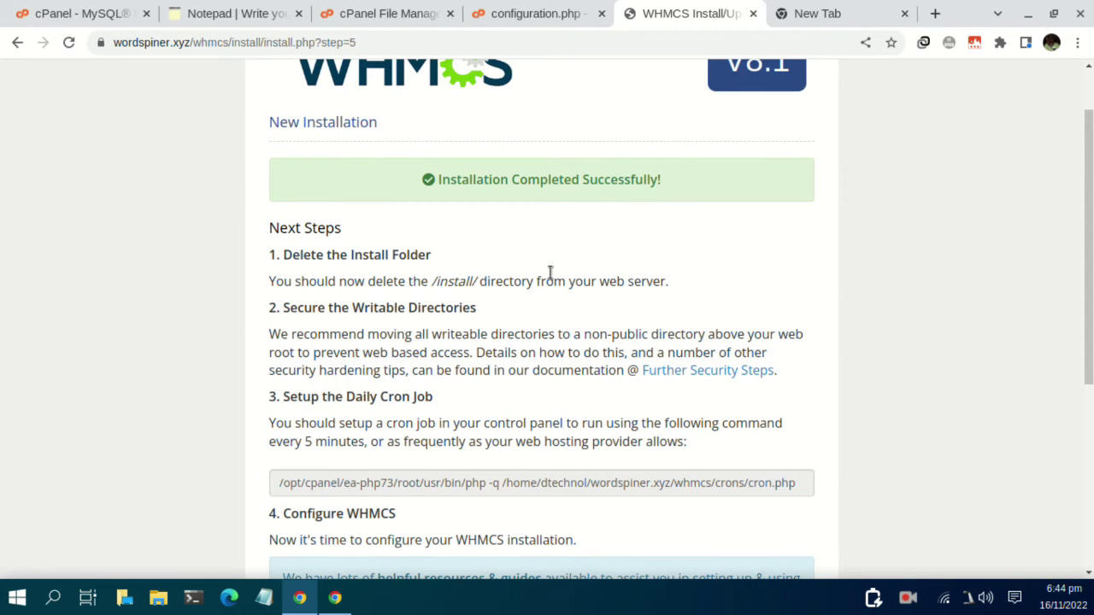
{"action": "scroll", "coordinate": [551, 272], "scroll_direction": "down", "scroll_amount": 1}
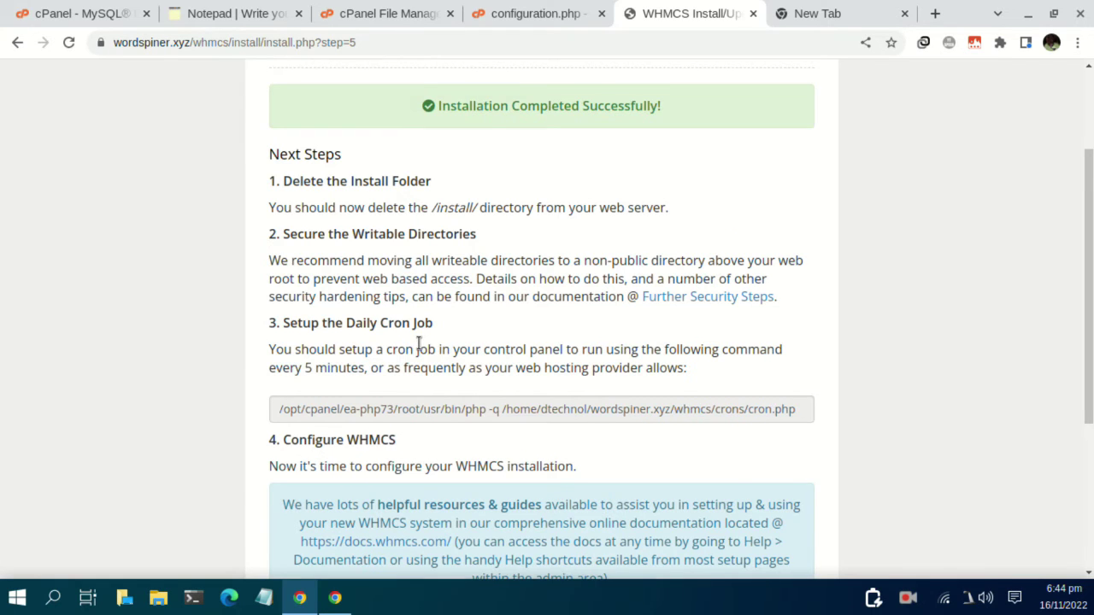
{"action": "scroll", "coordinate": [419, 345], "scroll_direction": "down", "scroll_amount": 1}
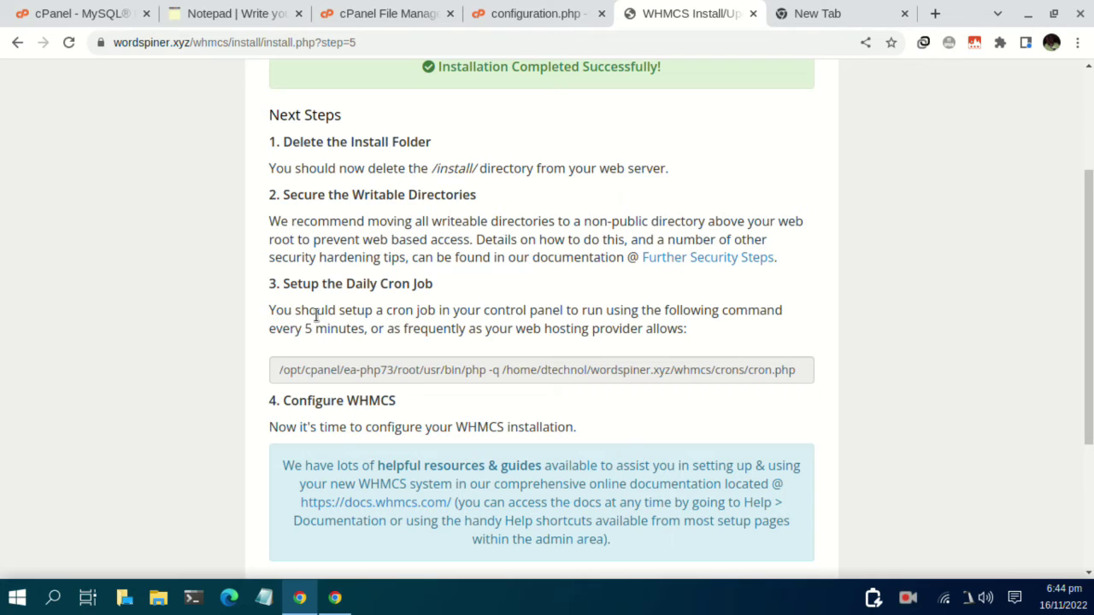
{"action": "left_click", "coordinate": [85, 14]}
Search cPanel for 'cro' and open the Cron Jobs page.
{"action": "left_click", "coordinate": [745, 80]}
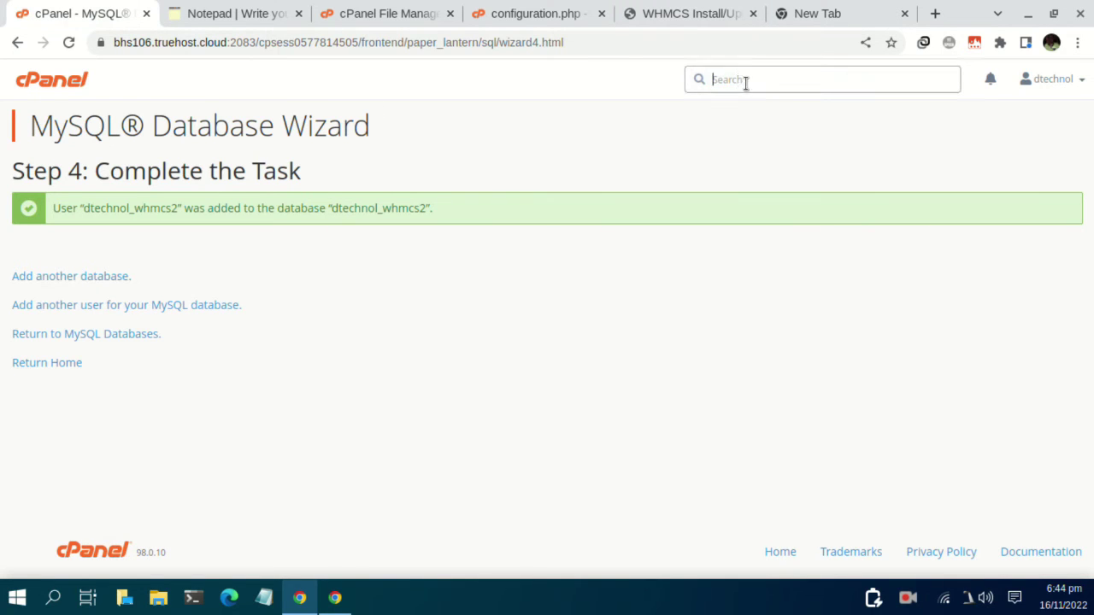
{"action": "type", "text": "cron"}
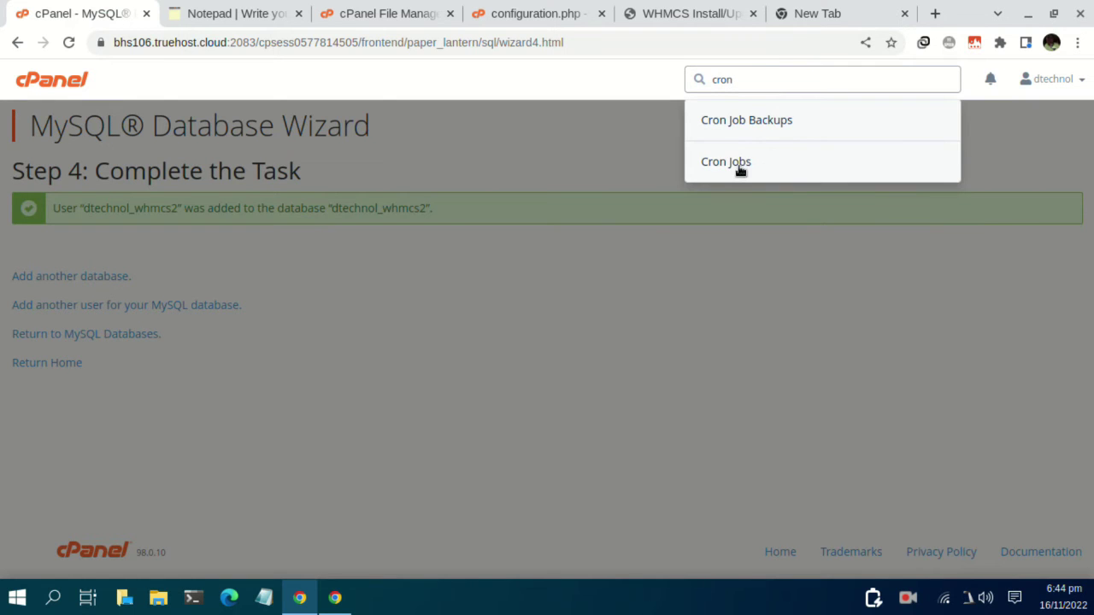
{"action": "left_click", "coordinate": [737, 162]}
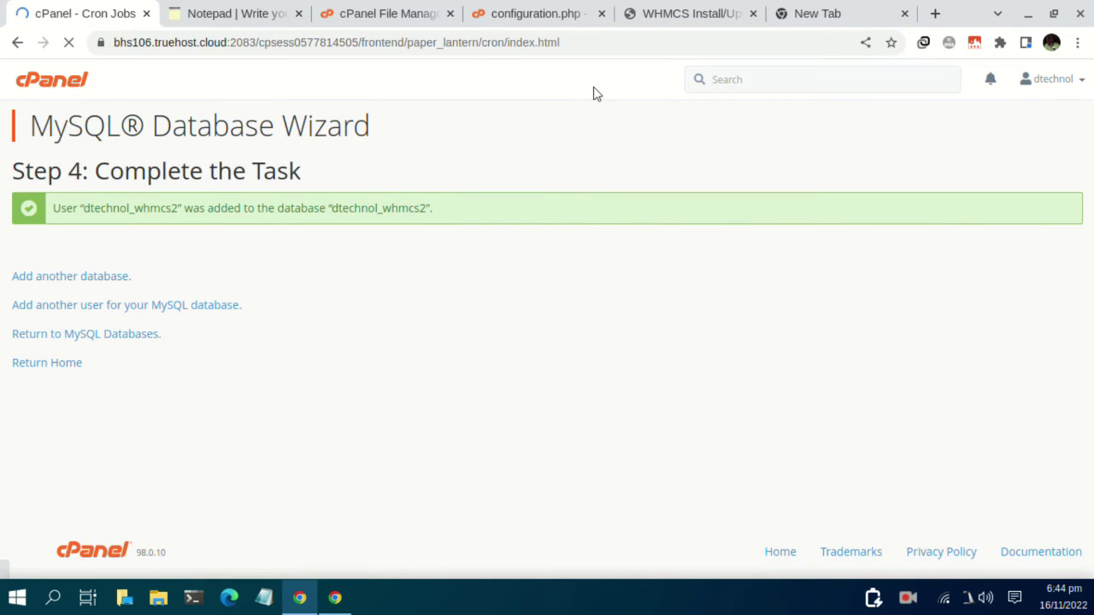
Select the WHMCS cron command on the installer's completion page for copying.
{"action": "left_click", "coordinate": [658, 12]}
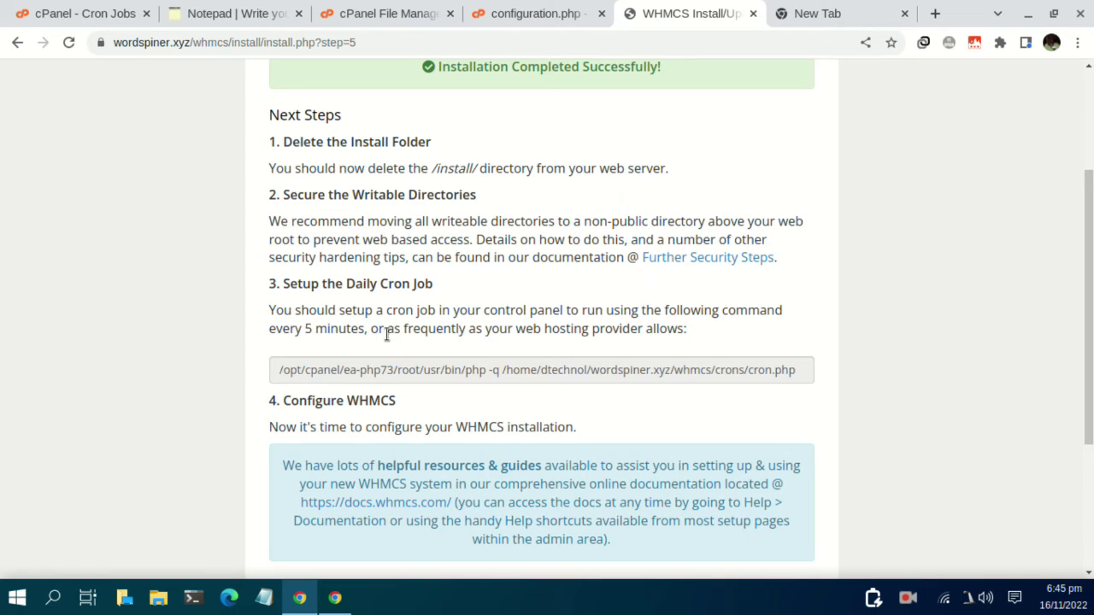
{"action": "left_click_drag", "start_coordinate": [271, 367], "coordinate": [813, 376]}
{"action": "key", "text": "ctrl+c"}
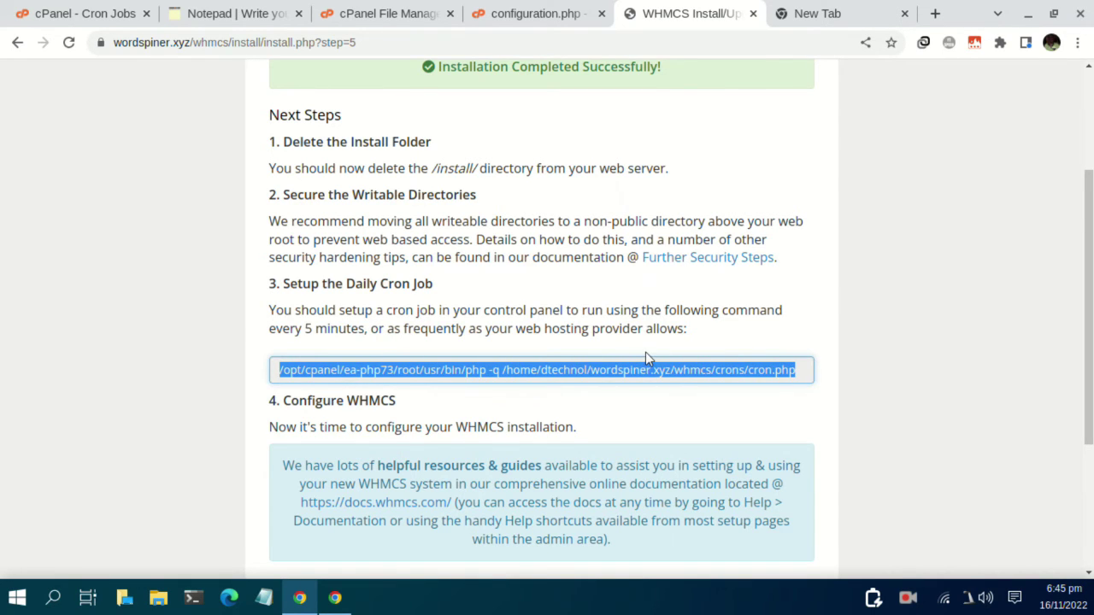
{"action": "left_click", "coordinate": [100, 17]}
Set the new cron job's Minute field to 'Once Per Five Minutes'.
{"action": "scroll", "coordinate": [274, 322], "scroll_direction": "down", "scroll_amount": 1}
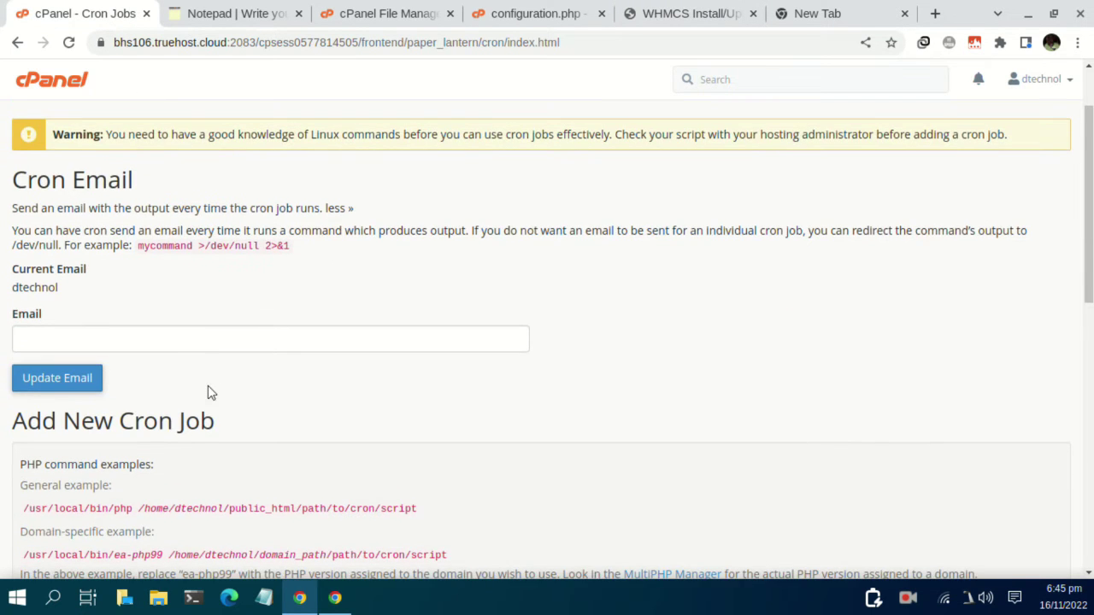
{"action": "scroll", "coordinate": [208, 386], "scroll_direction": "down", "scroll_amount": 5}
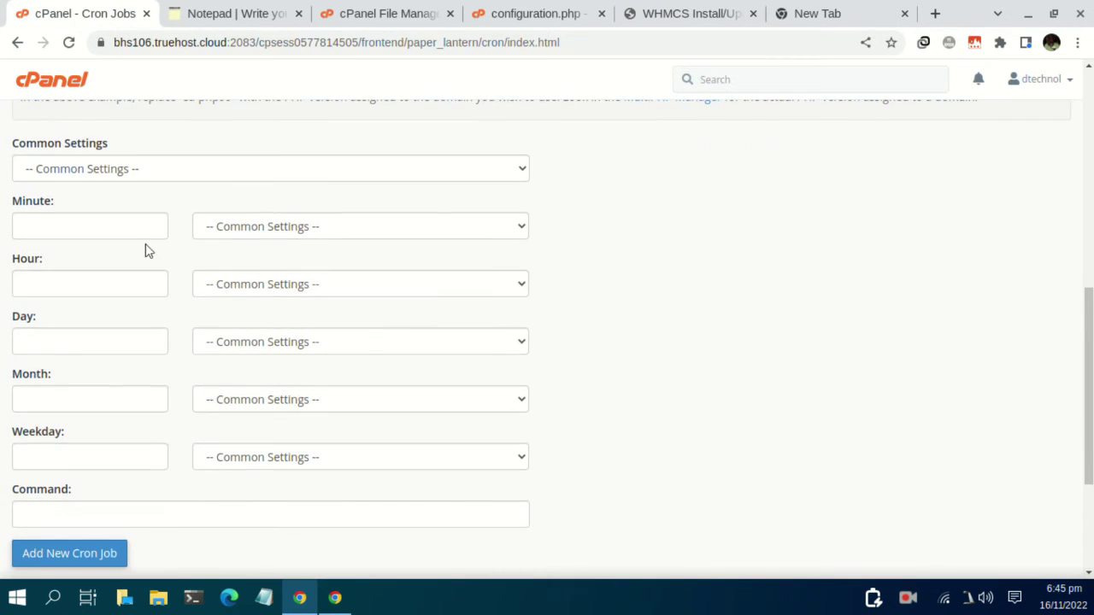
{"action": "scroll", "coordinate": [145, 244], "scroll_direction": "down", "scroll_amount": 1}
{"action": "scroll", "coordinate": [145, 243], "scroll_direction": "up", "scroll_amount": 2}
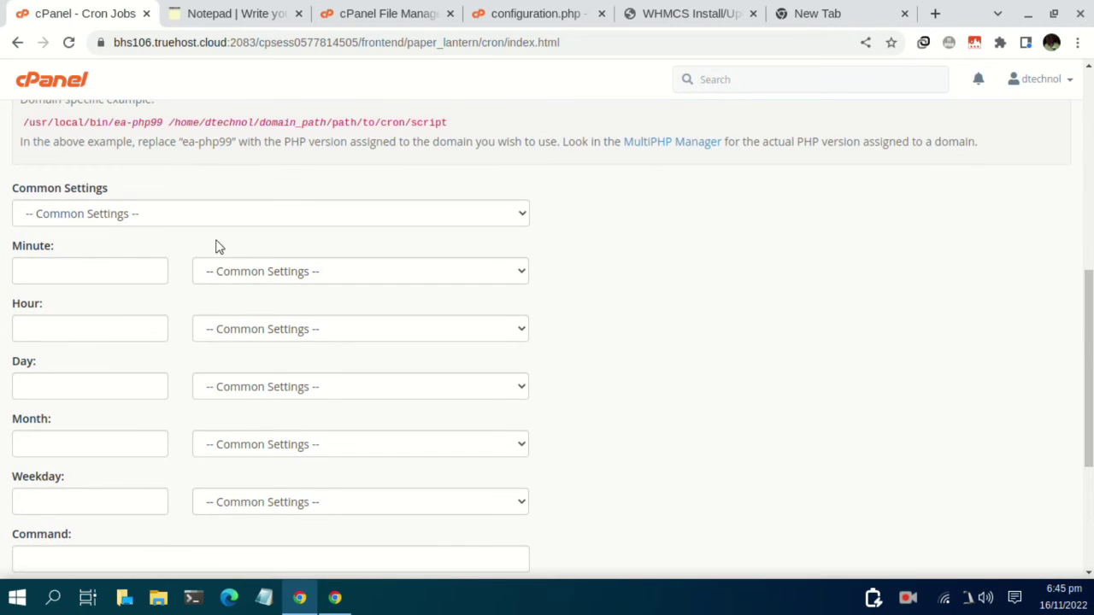
{"action": "left_click", "coordinate": [245, 272]}
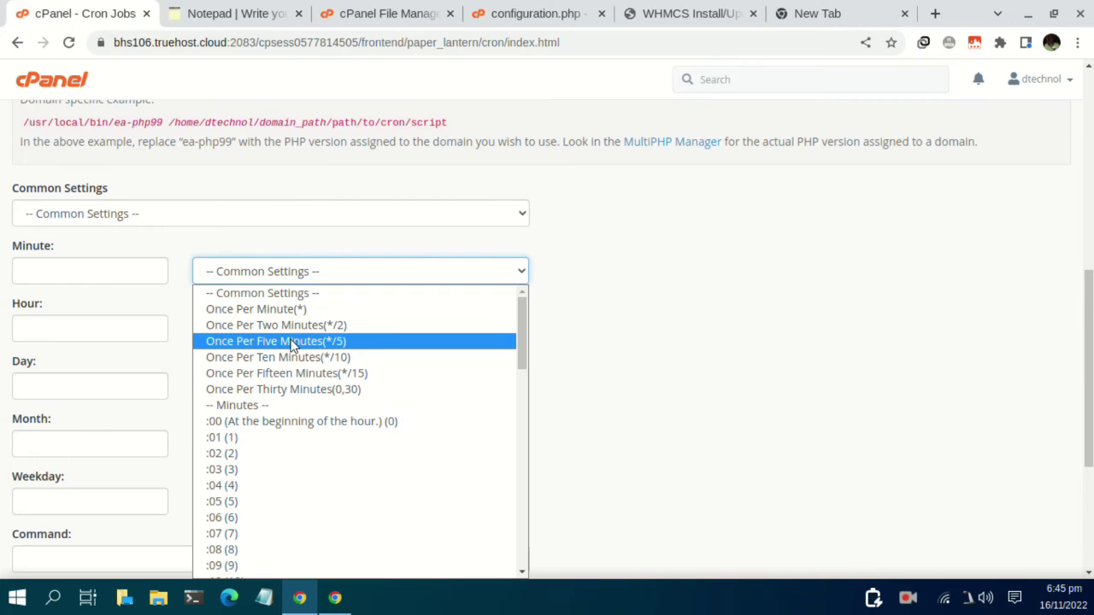
{"action": "left_click", "coordinate": [291, 342]}
{"action": "left_click", "coordinate": [279, 330]}
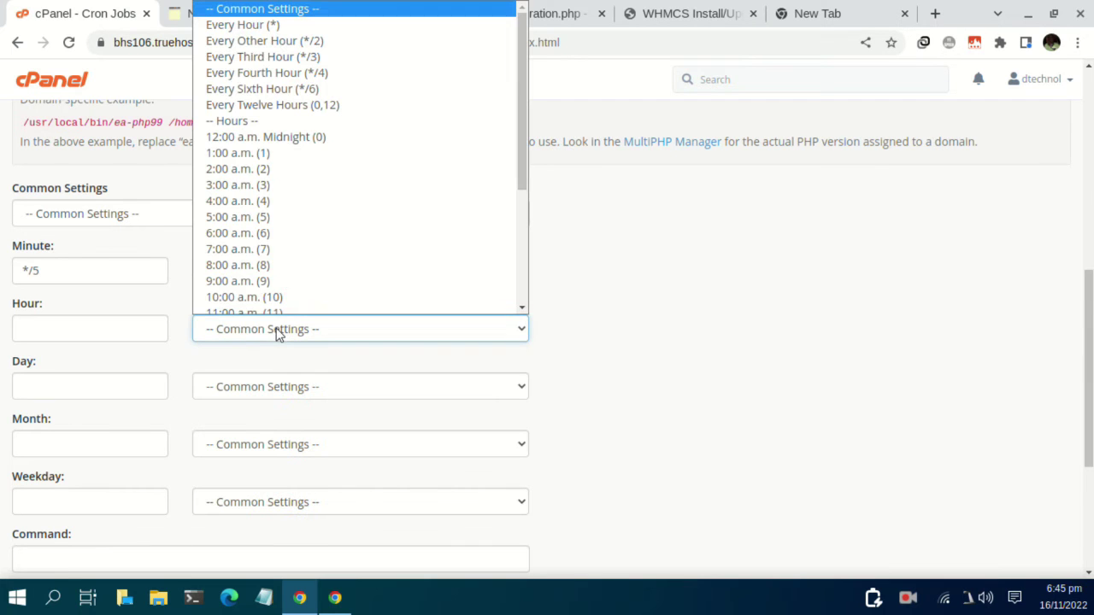
{"action": "left_click", "coordinate": [134, 248]}
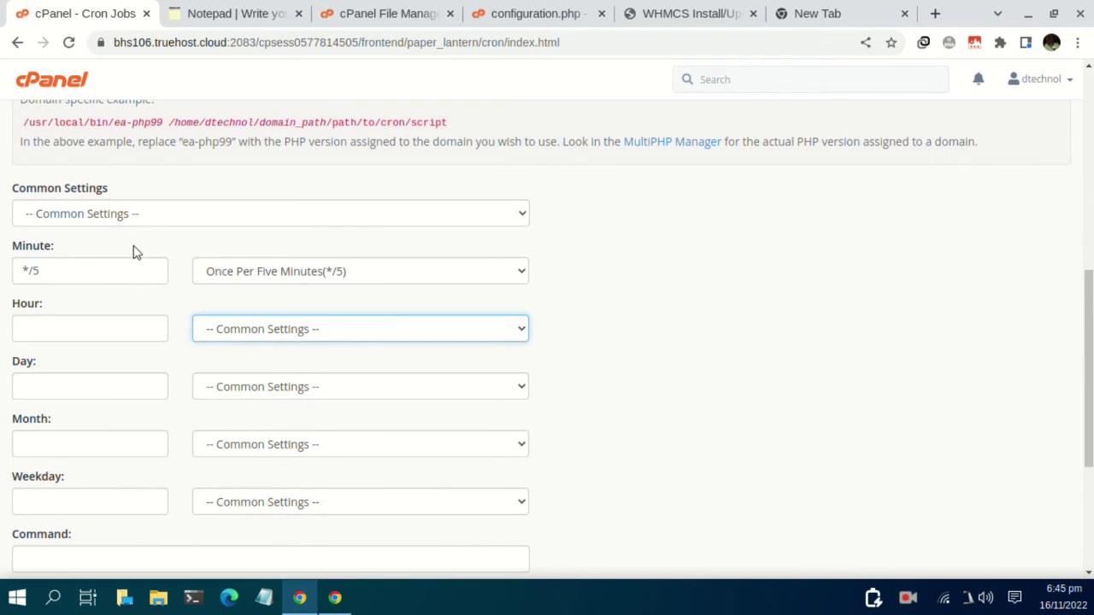
Paste the WHMCS cron.php command into Command and submit the cron job.
{"action": "scroll", "coordinate": [191, 318], "scroll_direction": "down", "scroll_amount": 2}
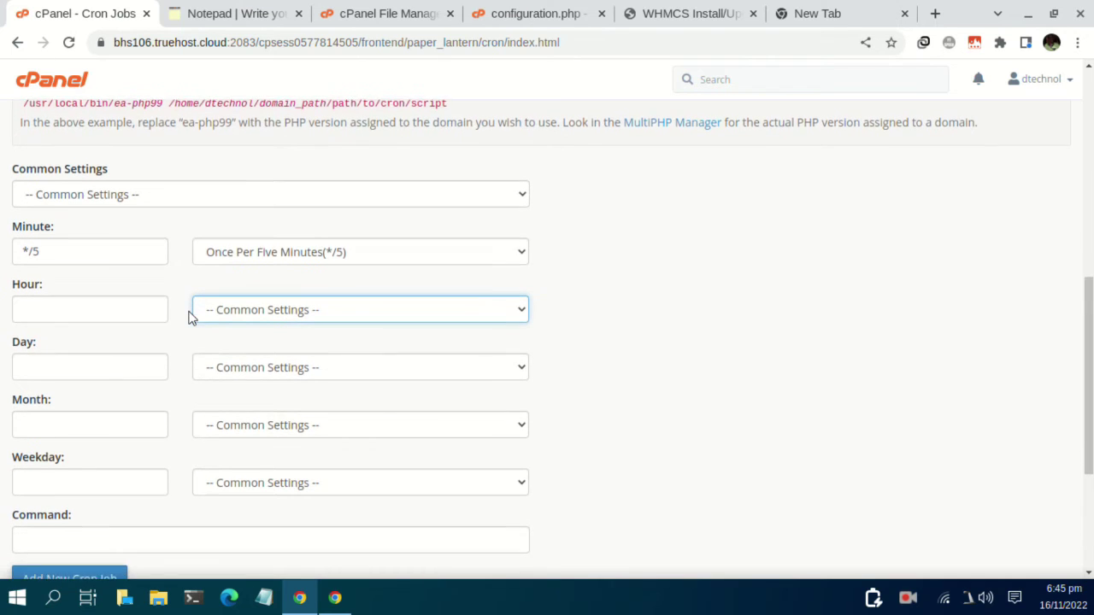
{"action": "scroll", "coordinate": [194, 338], "scroll_direction": "down", "scroll_amount": 2}
{"action": "left_click", "coordinate": [70, 381]}
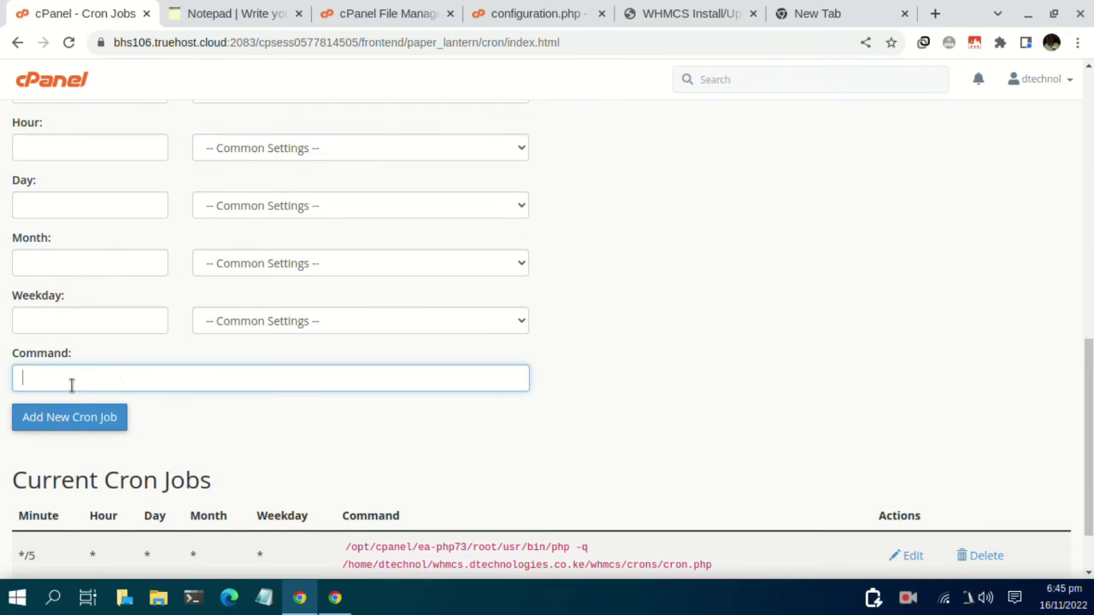
{"action": "key", "text": "ctrl+v"}
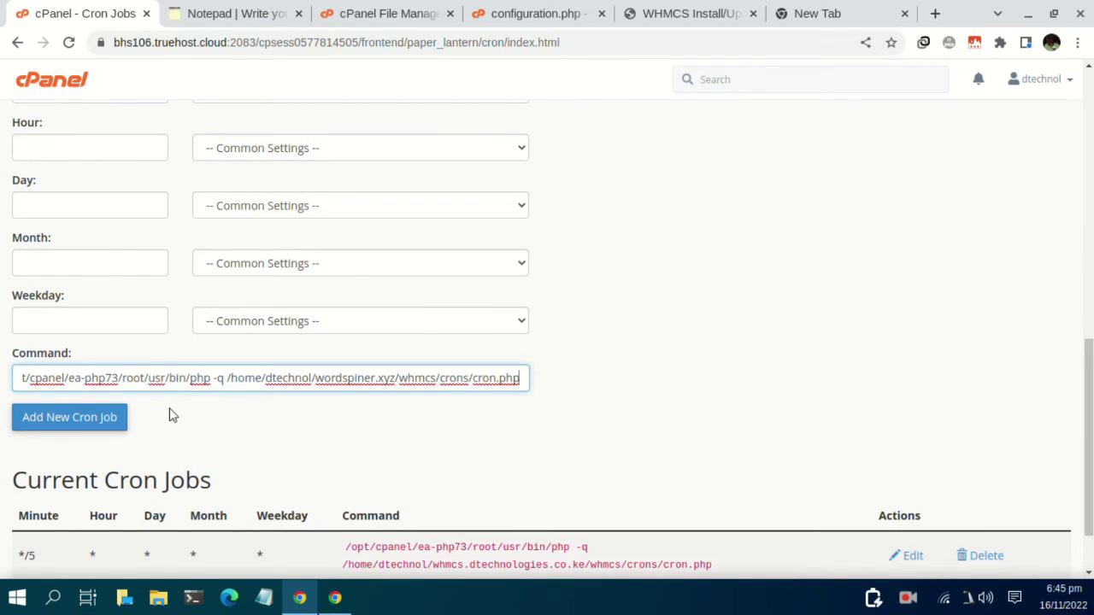
{"action": "scroll", "coordinate": [171, 413], "scroll_direction": "up", "scroll_amount": 3}
{"action": "scroll", "coordinate": [171, 413], "scroll_direction": "down", "scroll_amount": 3}
{"action": "scroll", "coordinate": [139, 470], "scroll_direction": "up", "scroll_amount": 1}
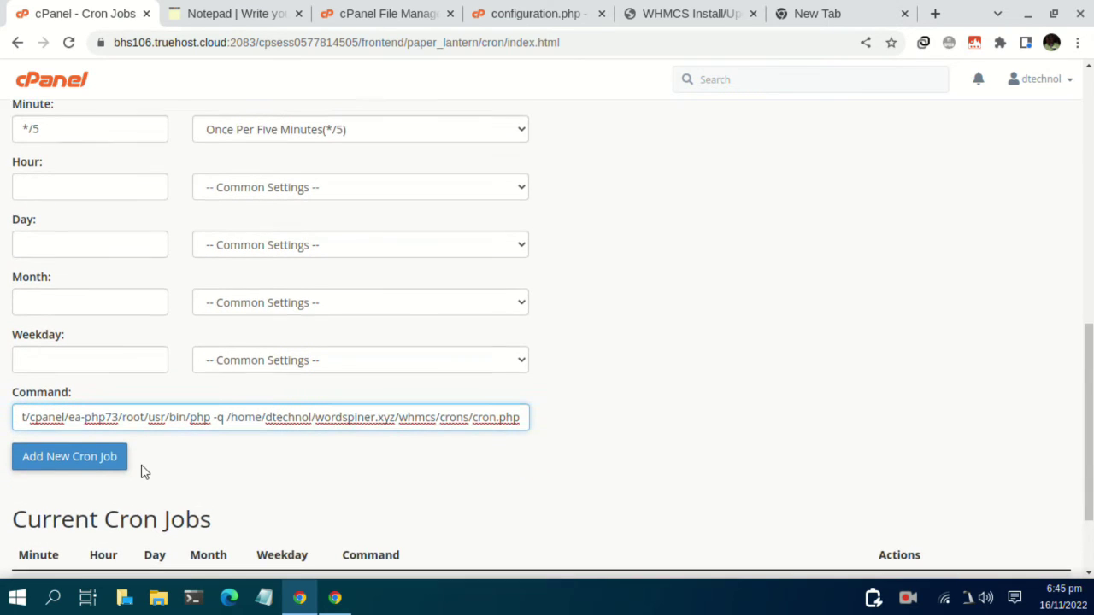
{"action": "left_click", "coordinate": [84, 468]}
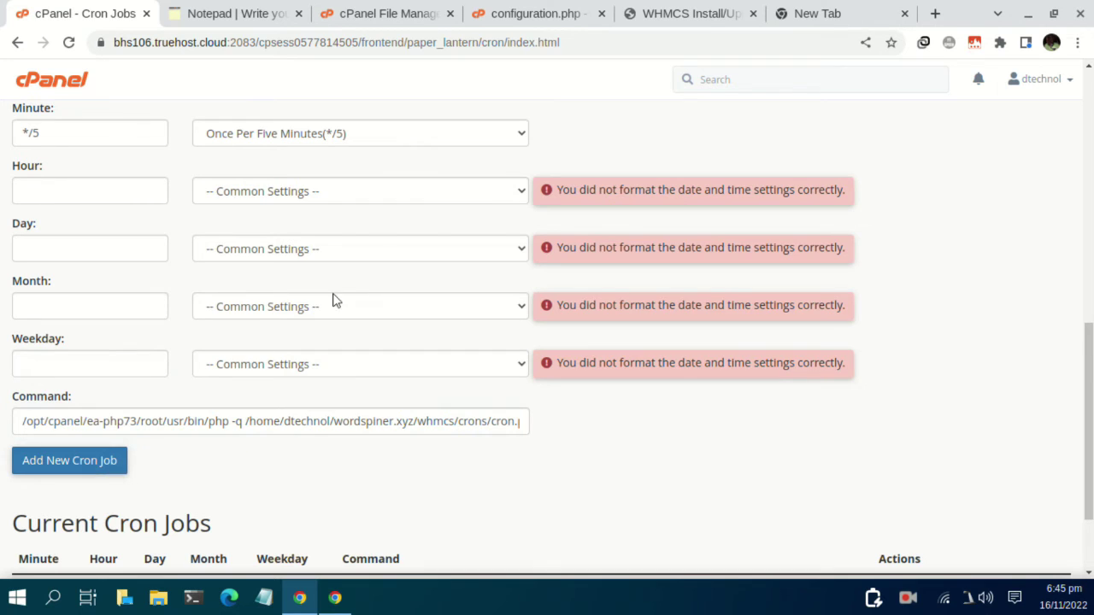
Apply the 'Once Per Minute' preset so every cron time field becomes *.
{"action": "left_click", "coordinate": [380, 192]}
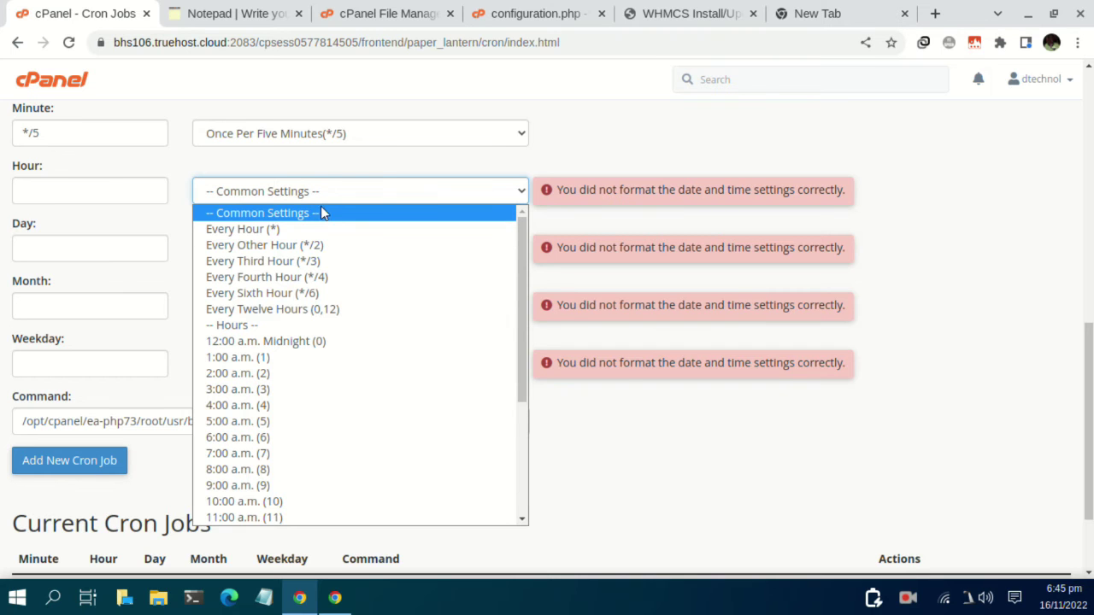
{"action": "left_click", "coordinate": [319, 174]}
{"action": "scroll", "coordinate": [330, 383], "scroll_direction": "down", "scroll_amount": 2}
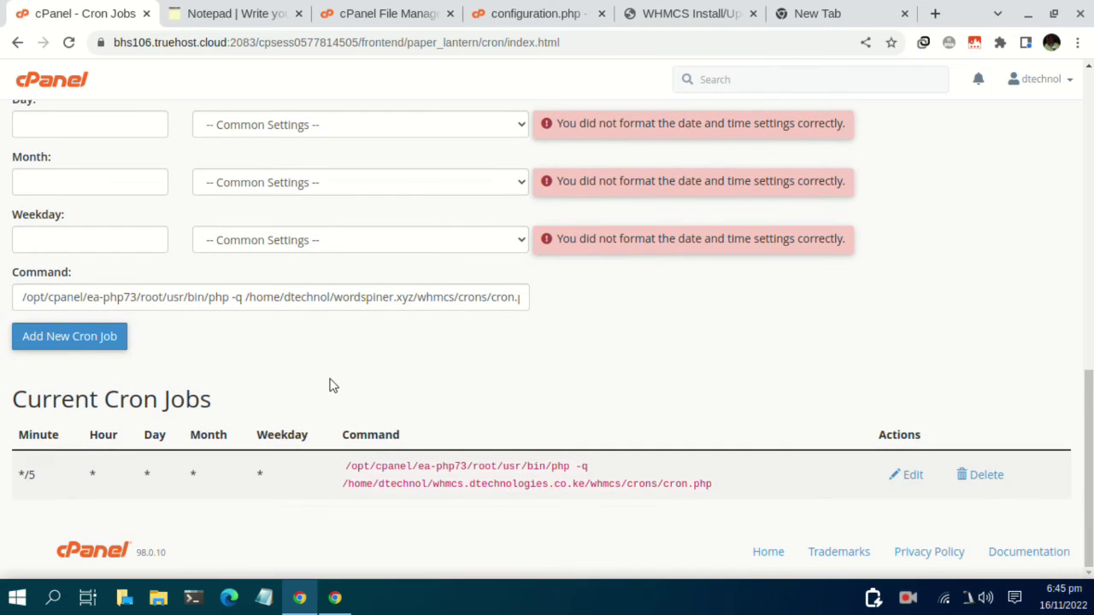
{"action": "scroll", "coordinate": [333, 385], "scroll_direction": "up", "scroll_amount": 4}
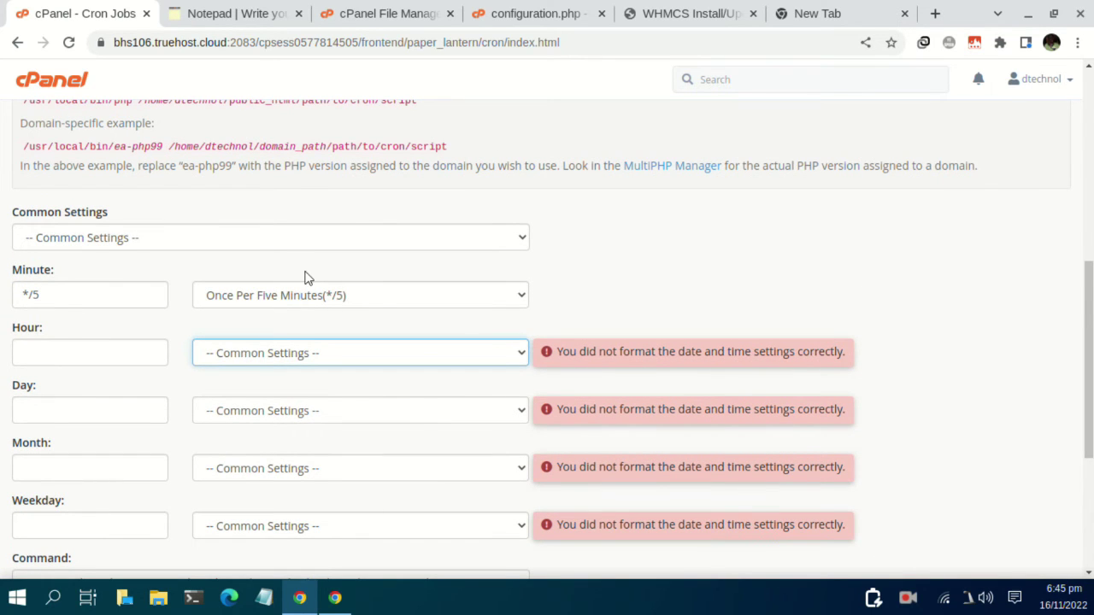
{"action": "left_click", "coordinate": [281, 238]}
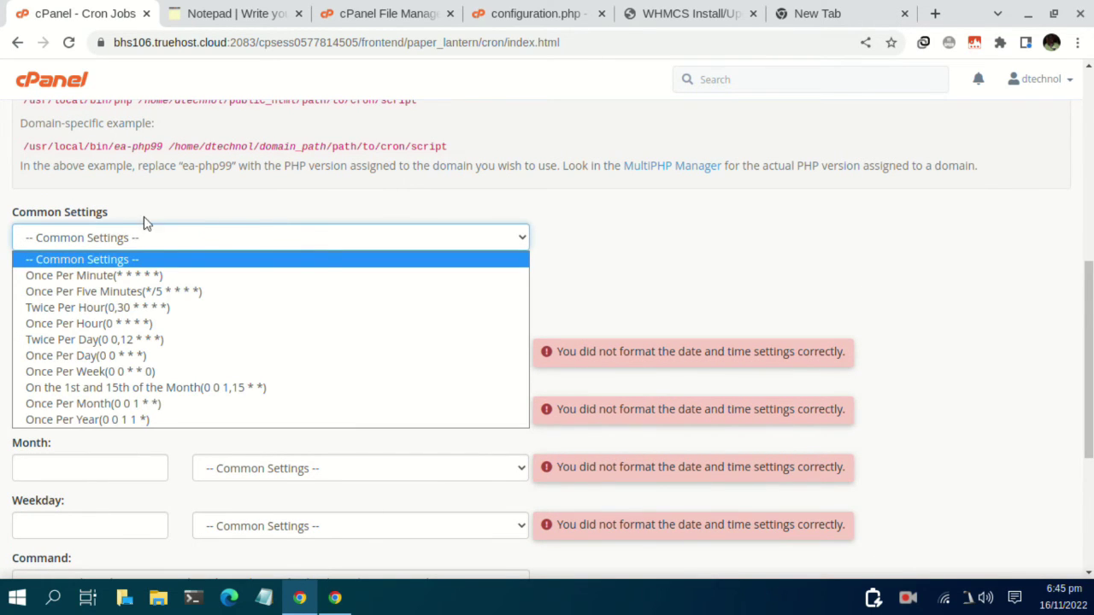
{"action": "left_click", "coordinate": [129, 276]}
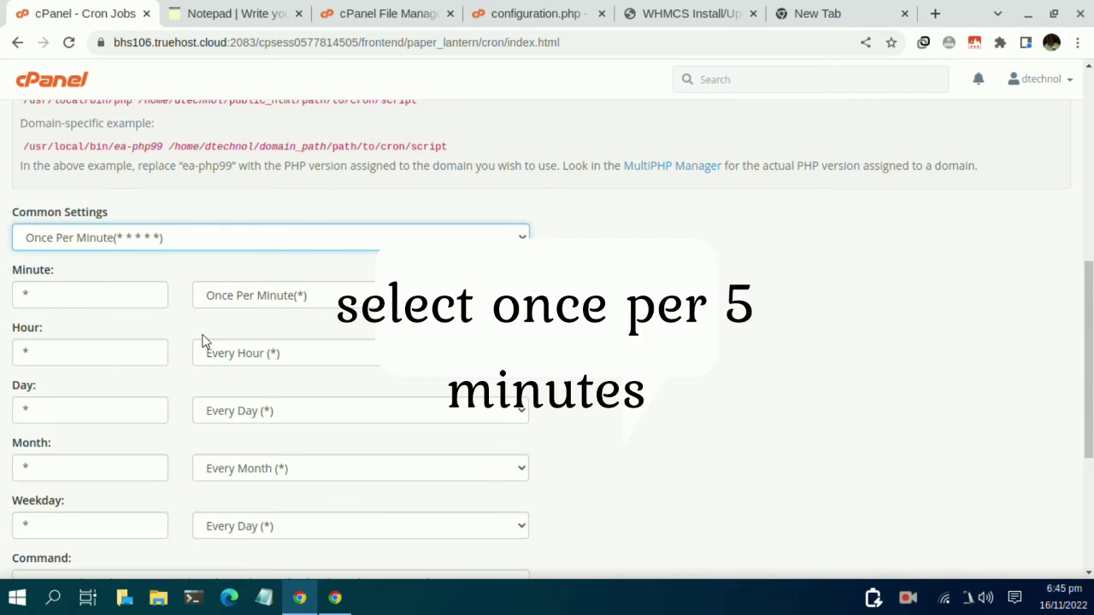
Save the every-minute job running the wordspiner.xyz WHMCS crons/cron.php command.
{"action": "scroll", "coordinate": [230, 300], "scroll_direction": "down", "scroll_amount": 3}
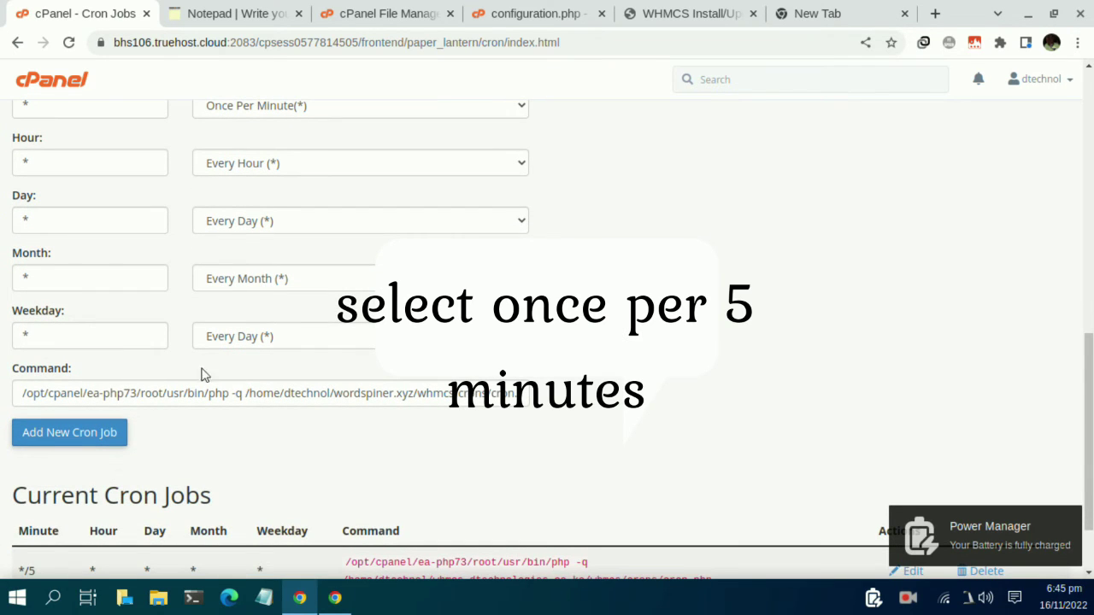
{"action": "left_click", "coordinate": [191, 393]}
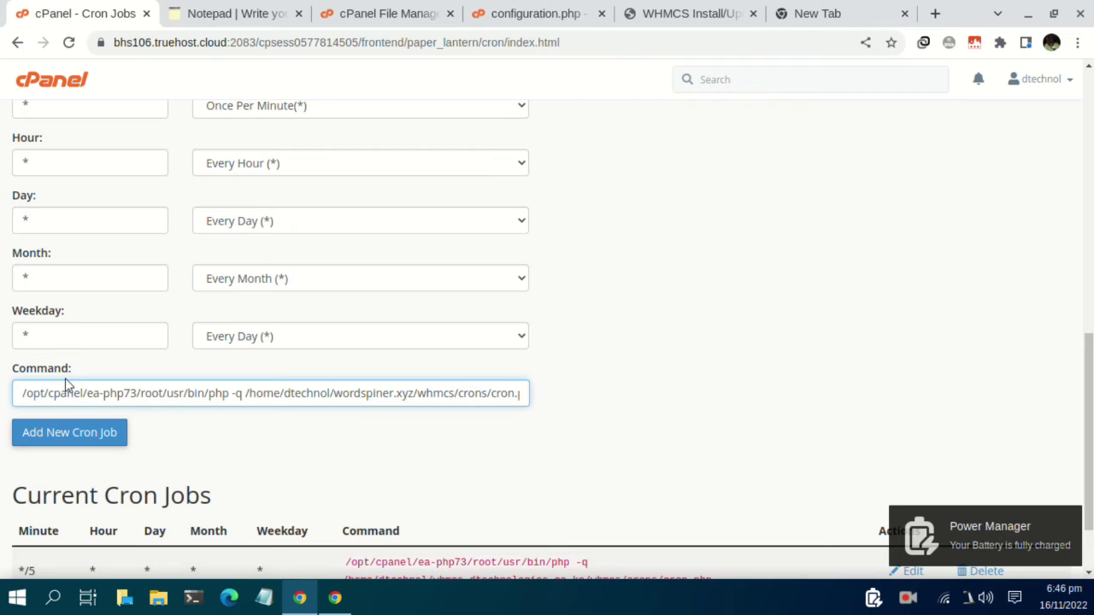
{"action": "left_click", "coordinate": [76, 436]}
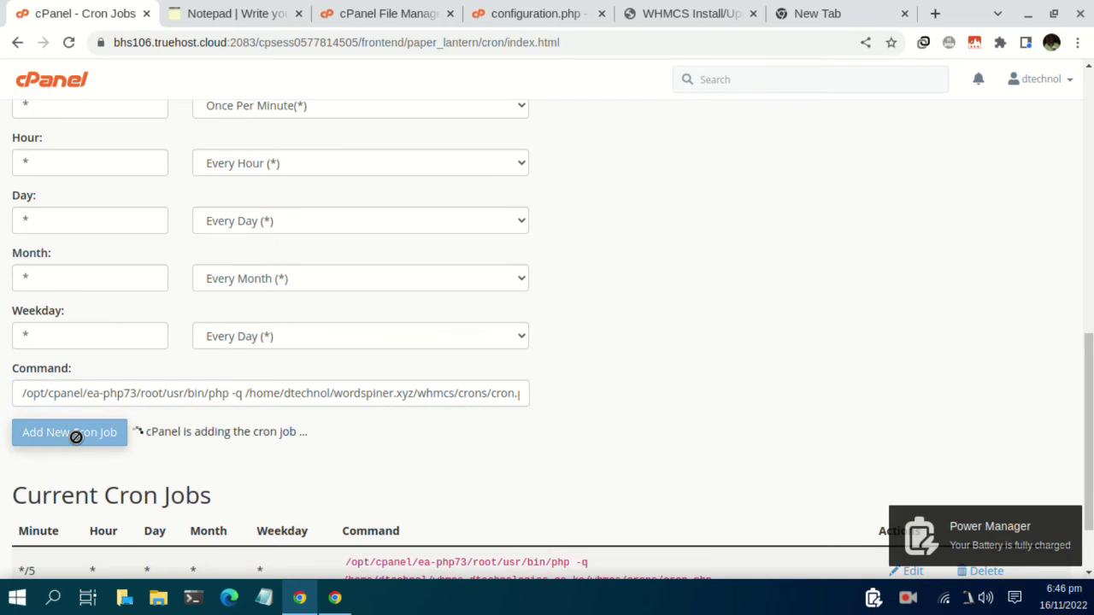
{"action": "scroll", "coordinate": [147, 472], "scroll_direction": "down", "scroll_amount": 2}
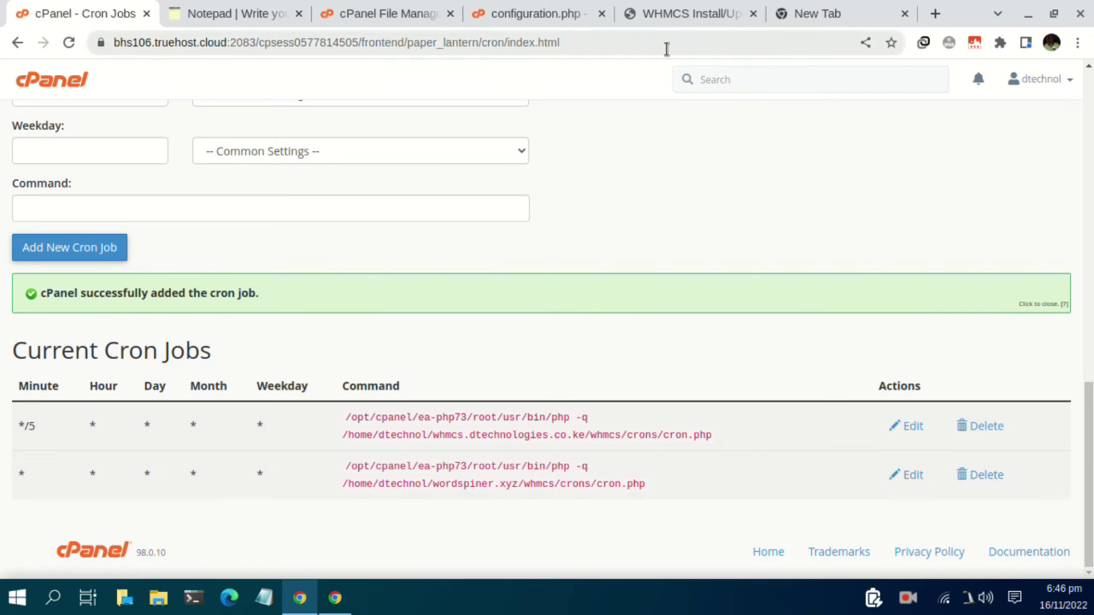
{"action": "left_click", "coordinate": [673, 15]}
Continue to the WHMCS admin area, hit the install-folder Security Warning, and return to File Manager.
{"action": "scroll", "coordinate": [582, 286], "scroll_direction": "down", "scroll_amount": 3}
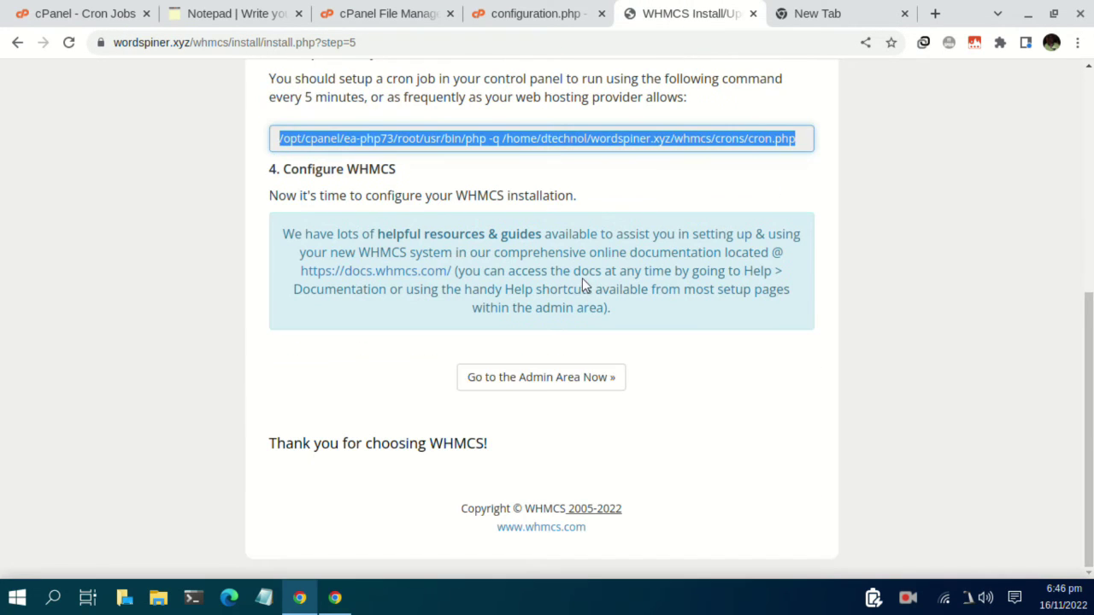
{"action": "left_click", "coordinate": [536, 384]}
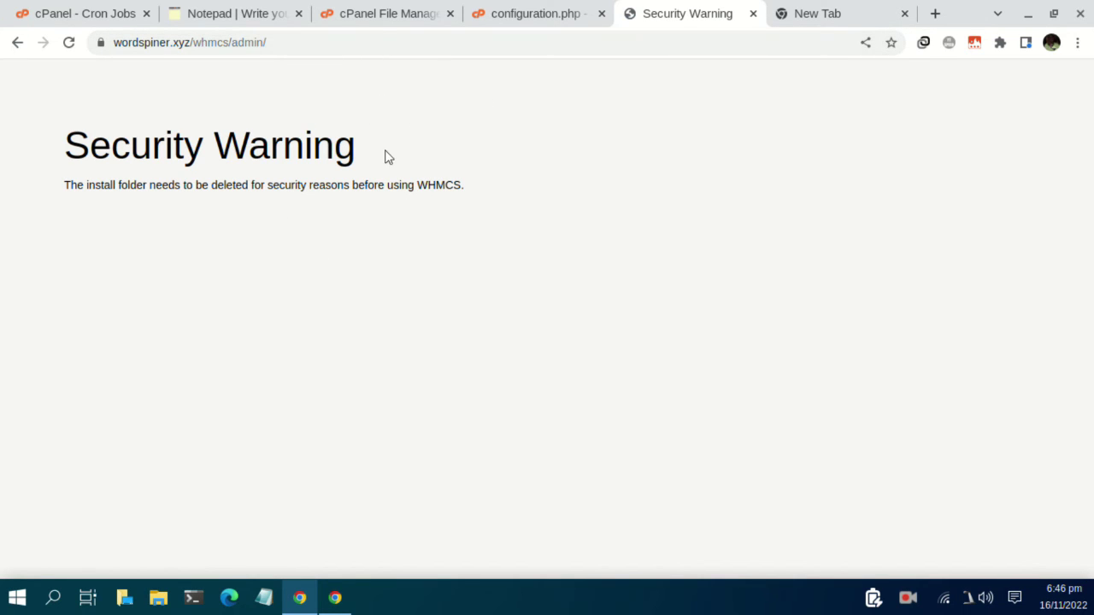
{"action": "left_click", "coordinate": [363, 16]}
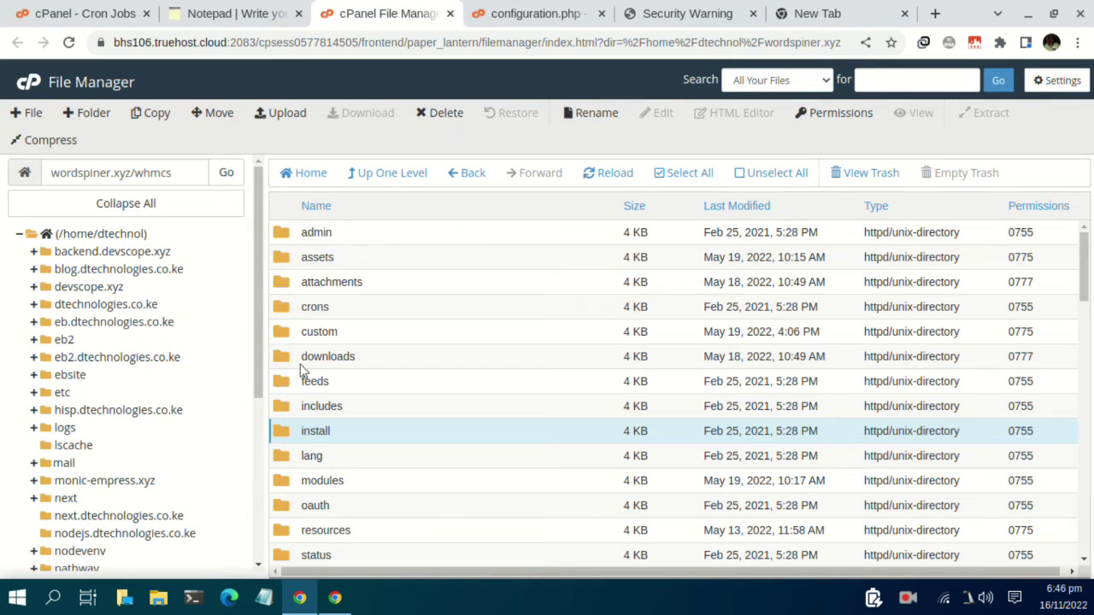
Rename the WHMCS install folder to install=.
{"action": "left_click", "coordinate": [326, 430]}
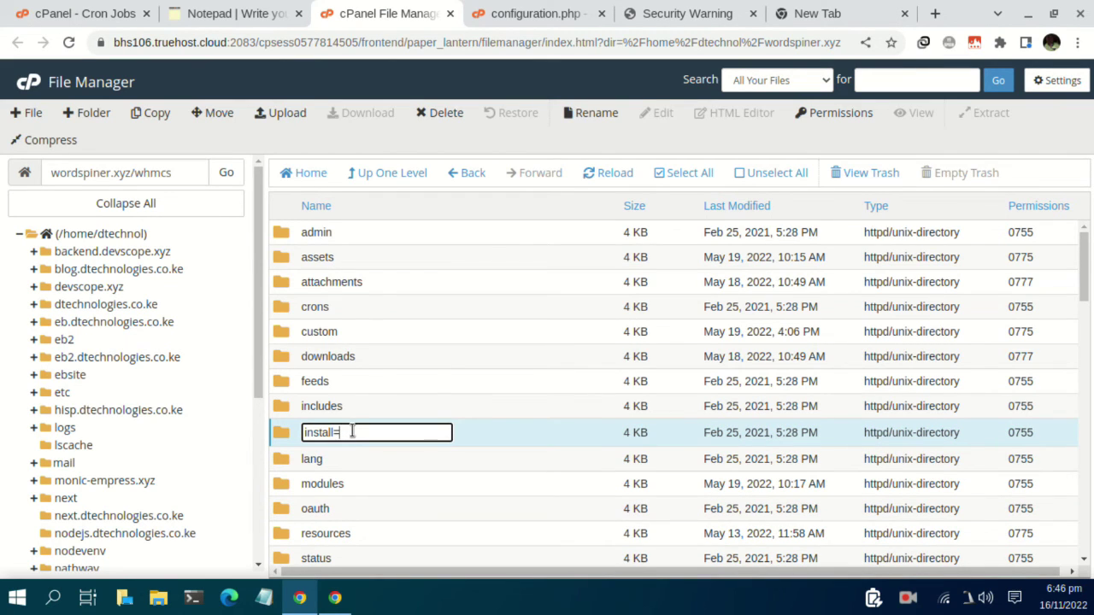
{"action": "type", "text": "="}
{"action": "key", "text": "Return"}
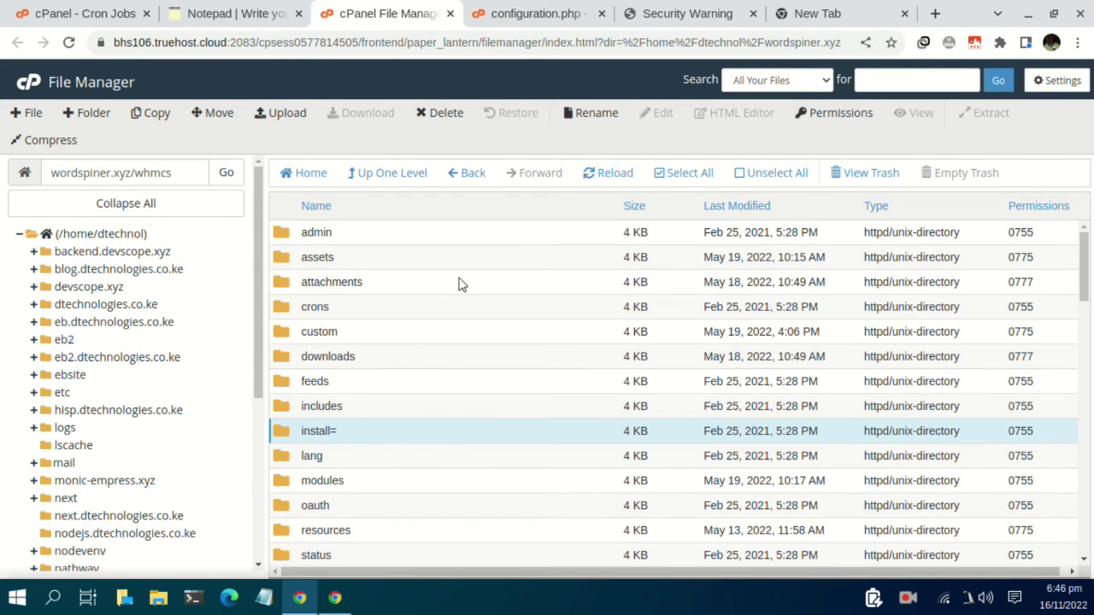
Reload the WHMCS admin URL so it opens the login page.
{"action": "left_click", "coordinate": [650, 20]}
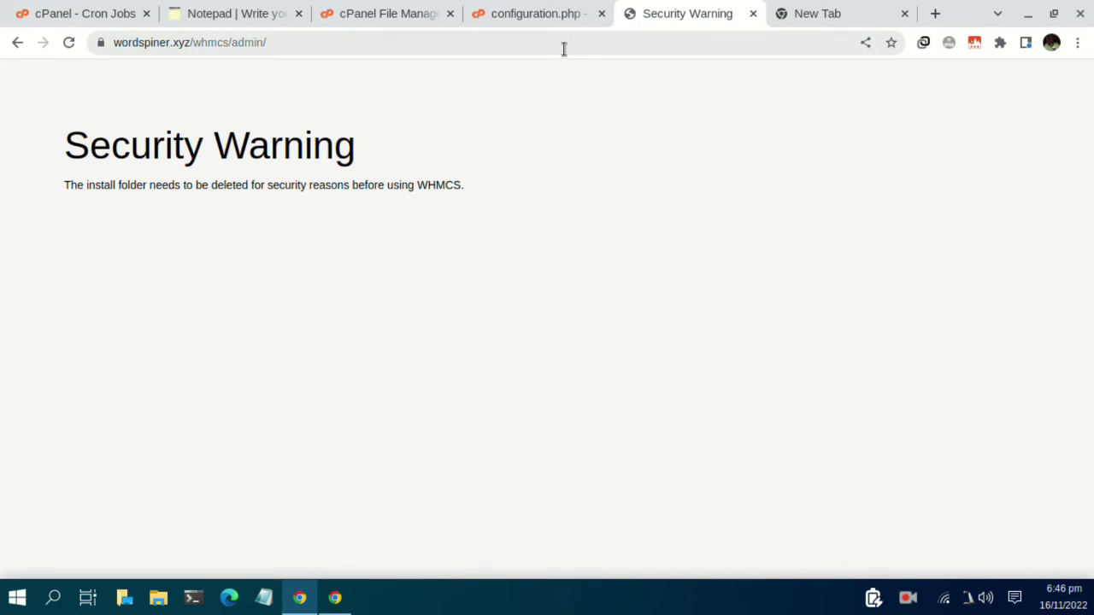
{"action": "left_click", "coordinate": [564, 48]}
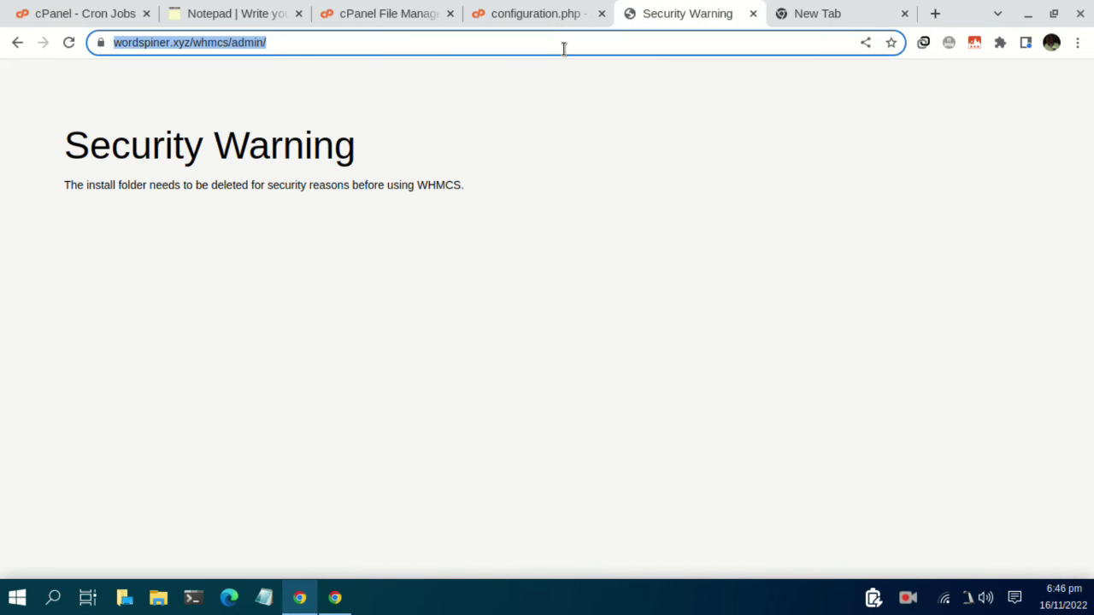
{"action": "left_click", "coordinate": [404, 41]}
{"action": "key", "text": "Return"}
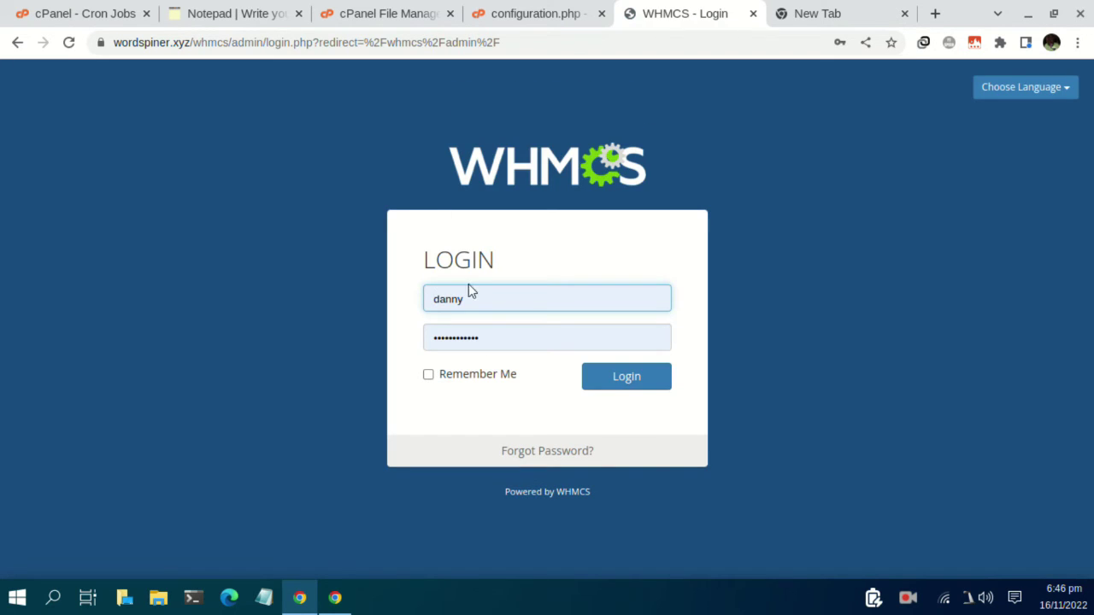
Log in to WHMCS admin using the saved username with Remember Me ticked.
{"action": "left_click", "coordinate": [484, 298]}
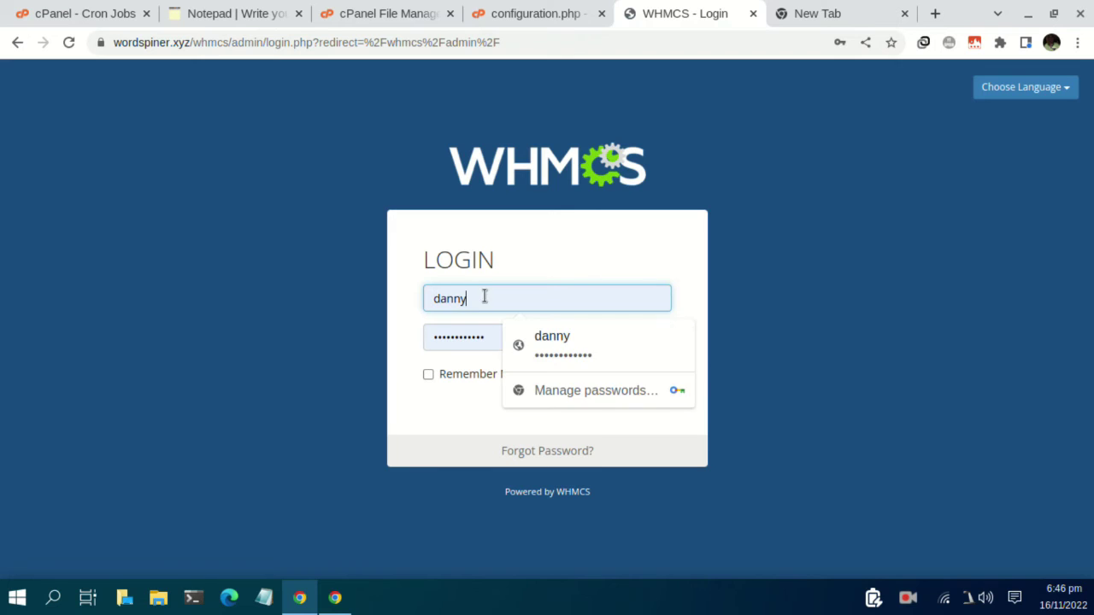
{"action": "left_click", "coordinate": [443, 377]}
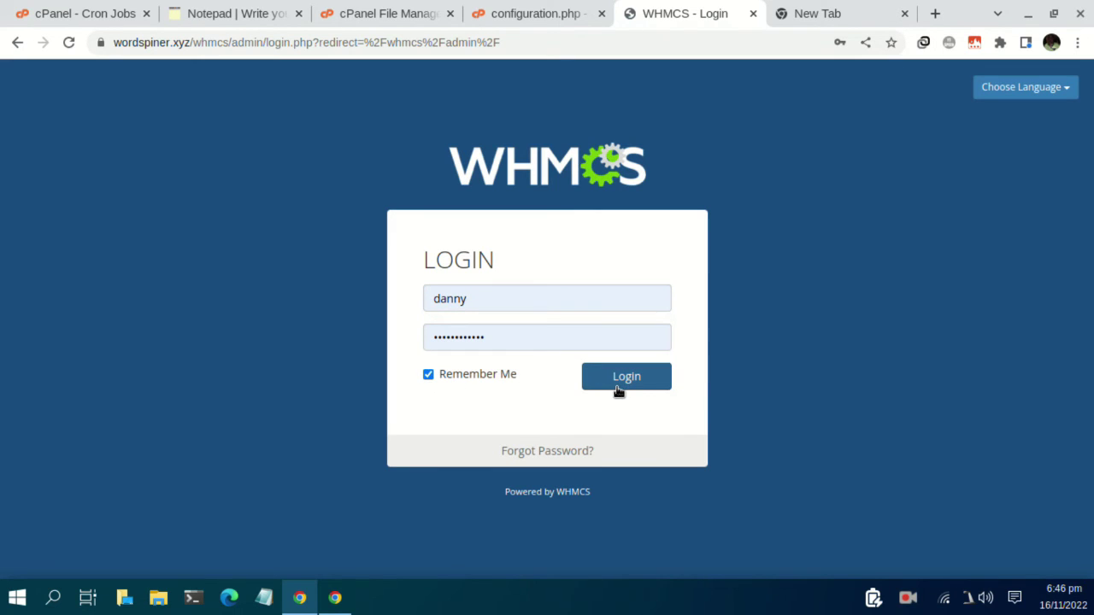
{"action": "left_click", "coordinate": [619, 390]}
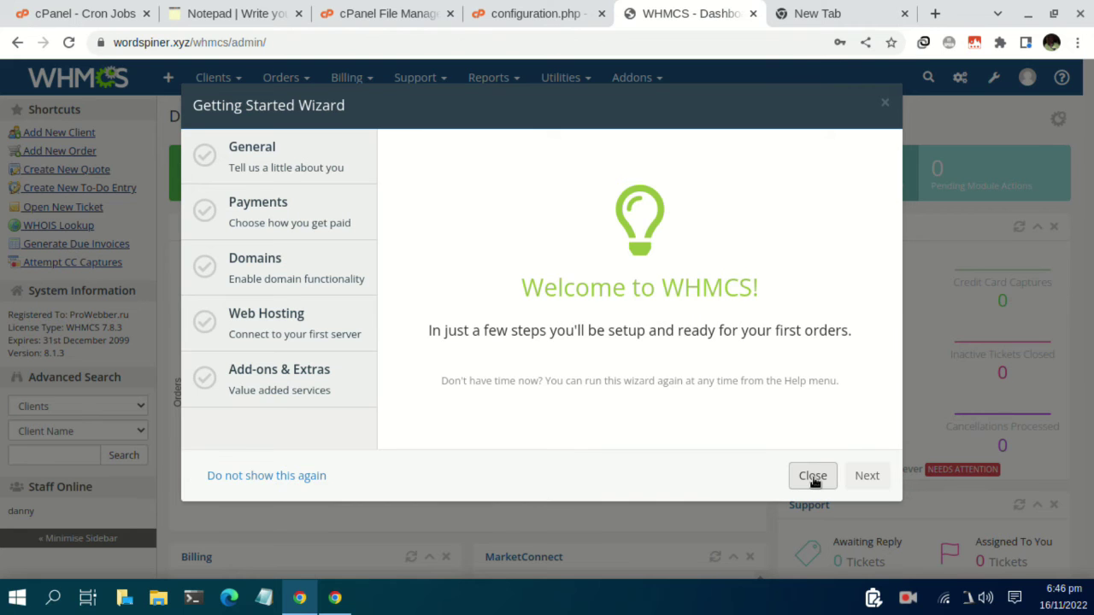
Close the Getting Started Wizard and bring up the wrench configuration menu with System Settings.
{"action": "left_click", "coordinate": [813, 477]}
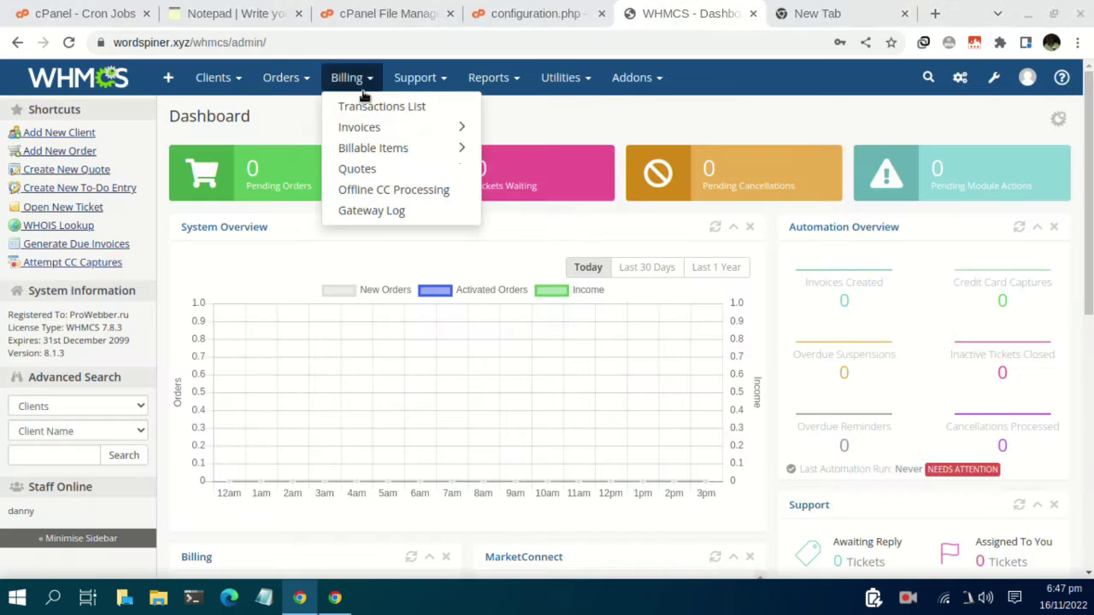
{"action": "mouse_move", "coordinate": [357, 169]}
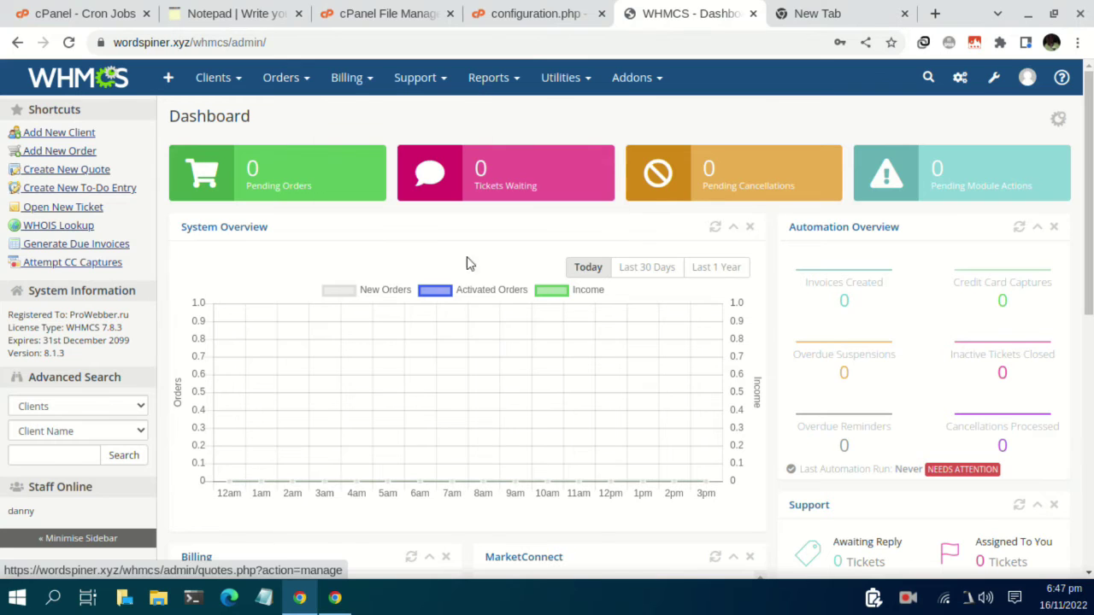
{"action": "mouse_move", "coordinate": [655, 77]}
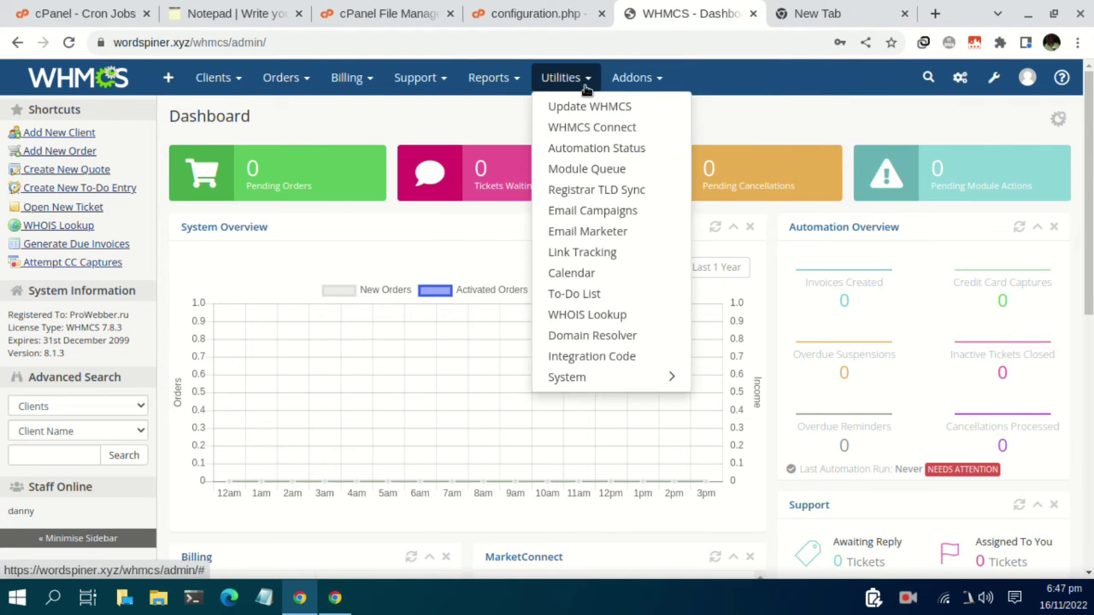
{"action": "mouse_move", "coordinate": [564, 81]}
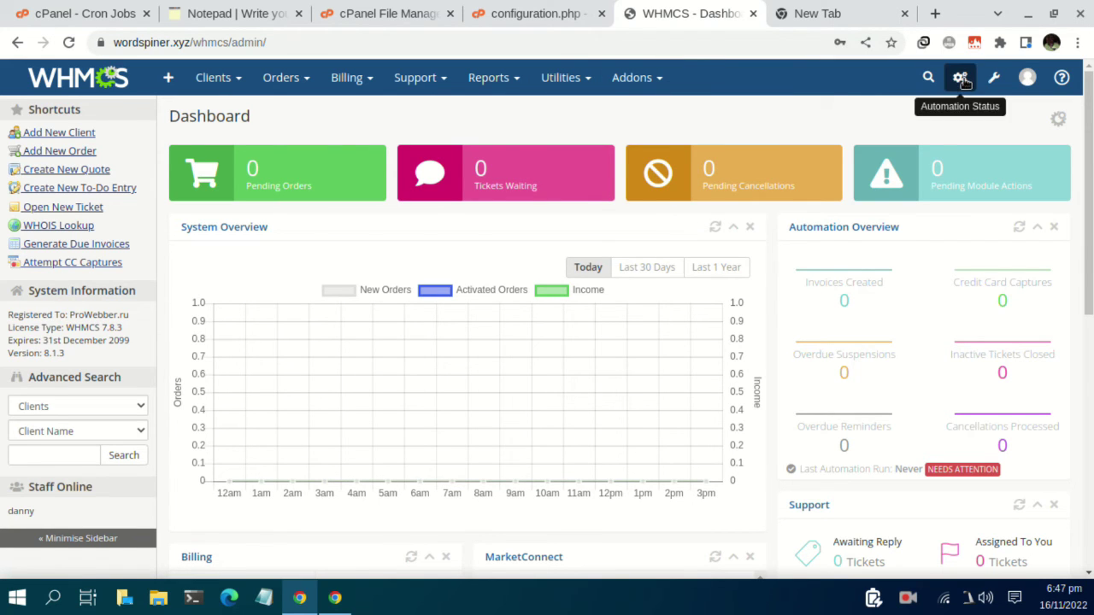
{"action": "mouse_move", "coordinate": [993, 80]}
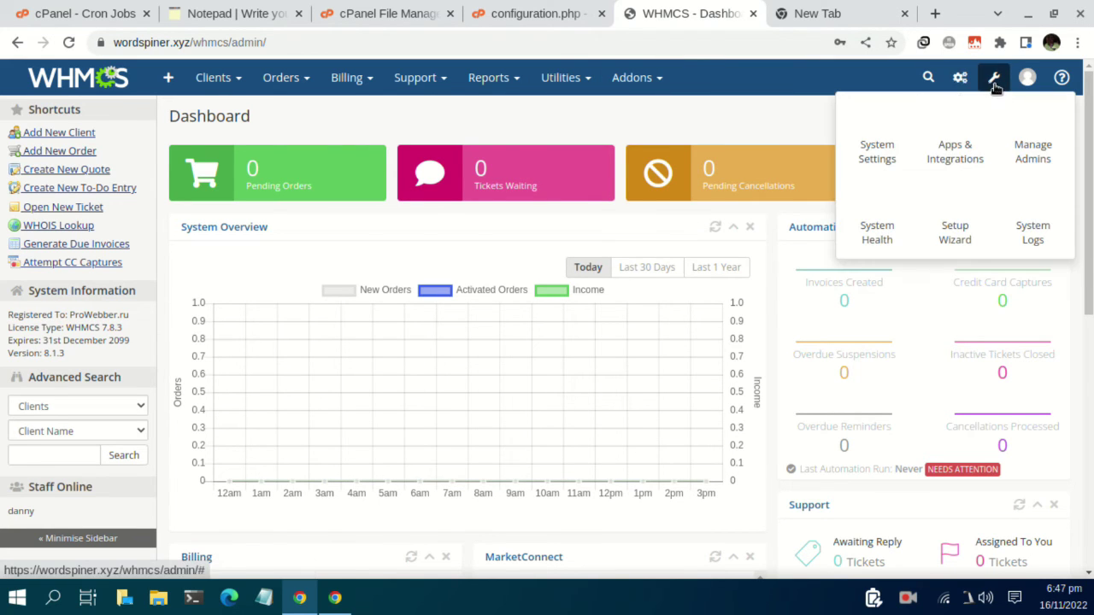
From System Settings, search 'dom' and browse the Domain Registrars module list.
{"action": "left_click", "coordinate": [875, 147]}
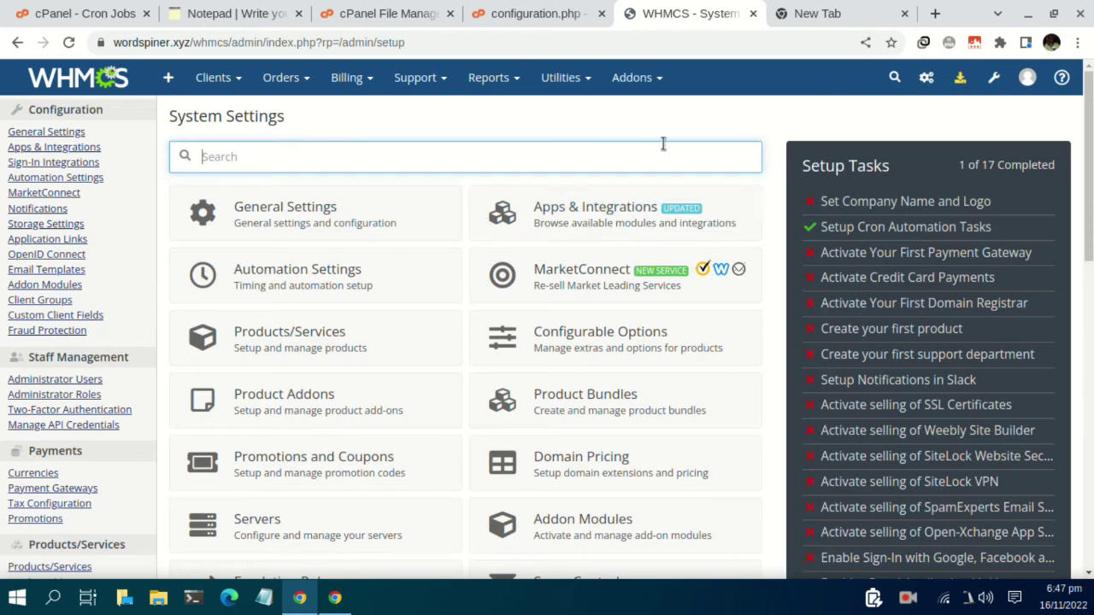
{"action": "type", "text": "dom"}
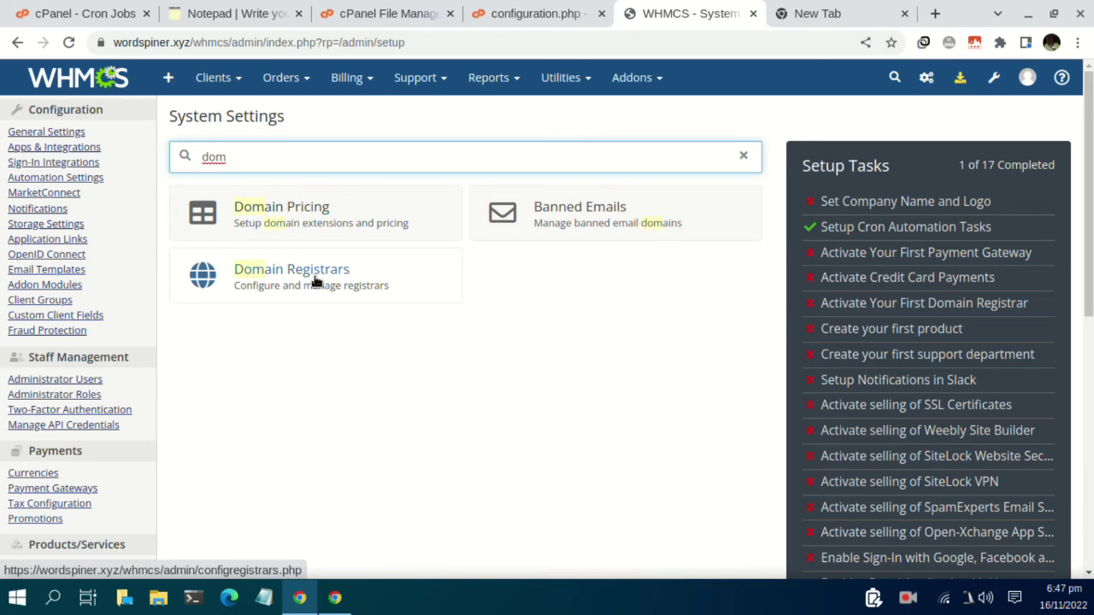
{"action": "left_click", "coordinate": [316, 282]}
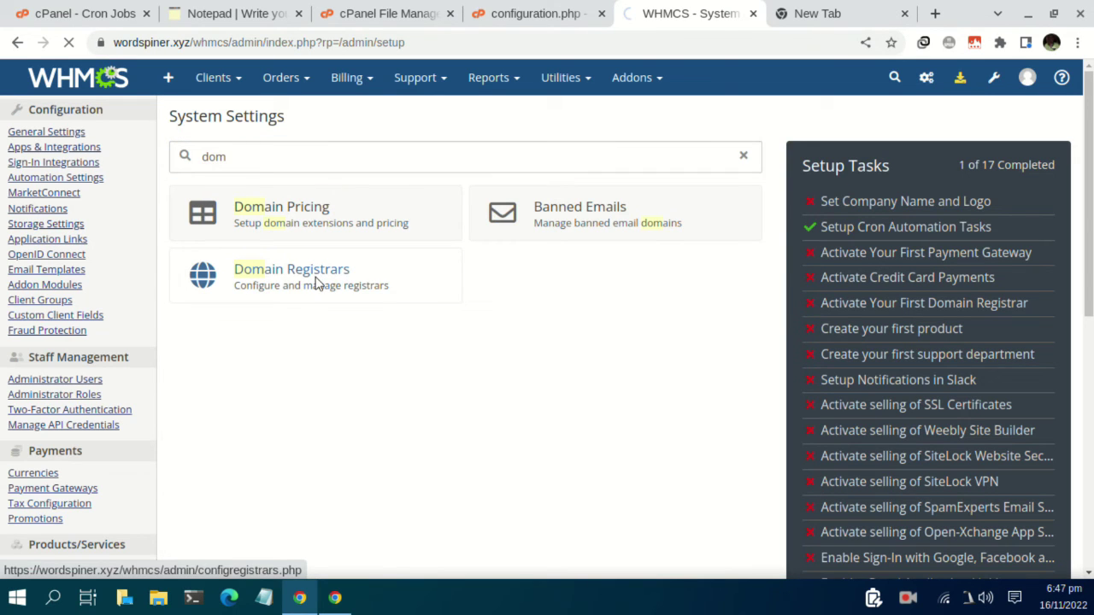
{"action": "scroll", "coordinate": [355, 336], "scroll_direction": "down", "scroll_amount": 1}
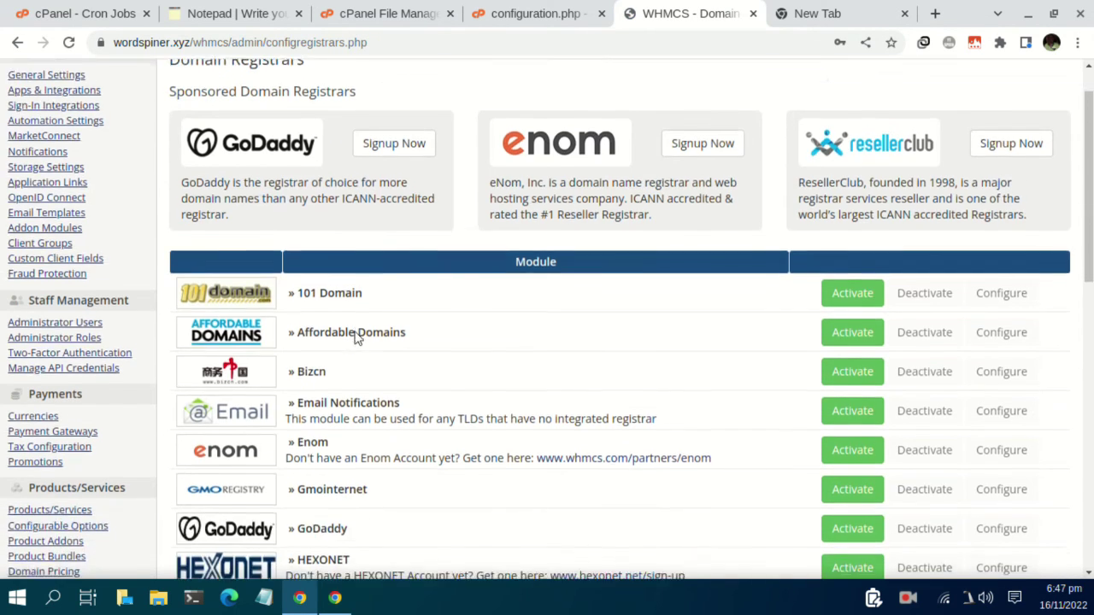
{"action": "scroll", "coordinate": [357, 338], "scroll_direction": "down", "scroll_amount": 5}
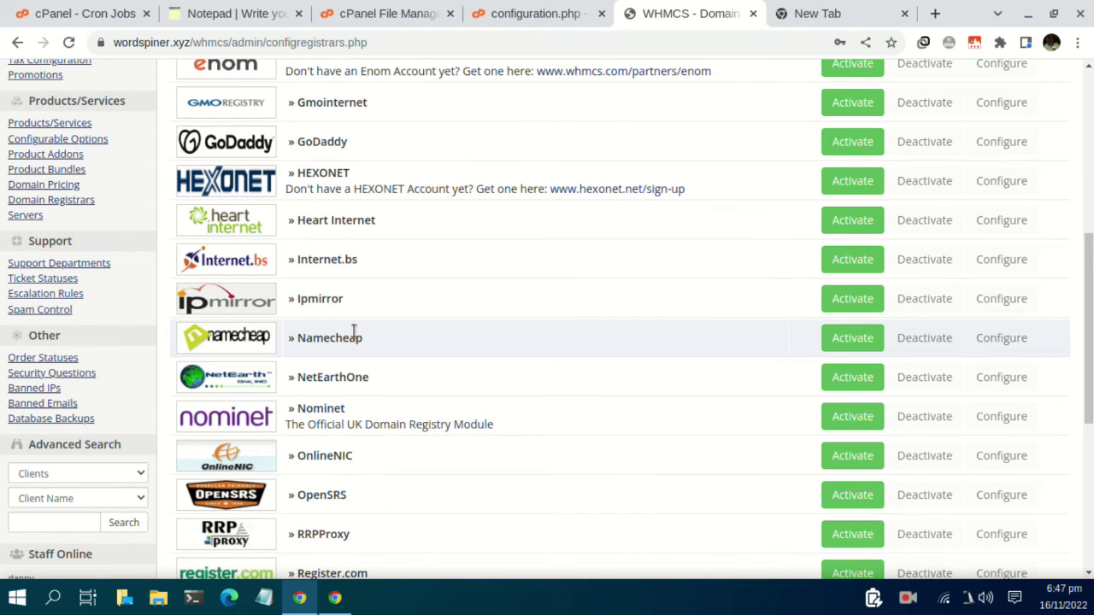
{"action": "scroll", "coordinate": [354, 325], "scroll_direction": "down", "scroll_amount": 3}
{"action": "scroll", "coordinate": [354, 330], "scroll_direction": "up", "scroll_amount": 3}
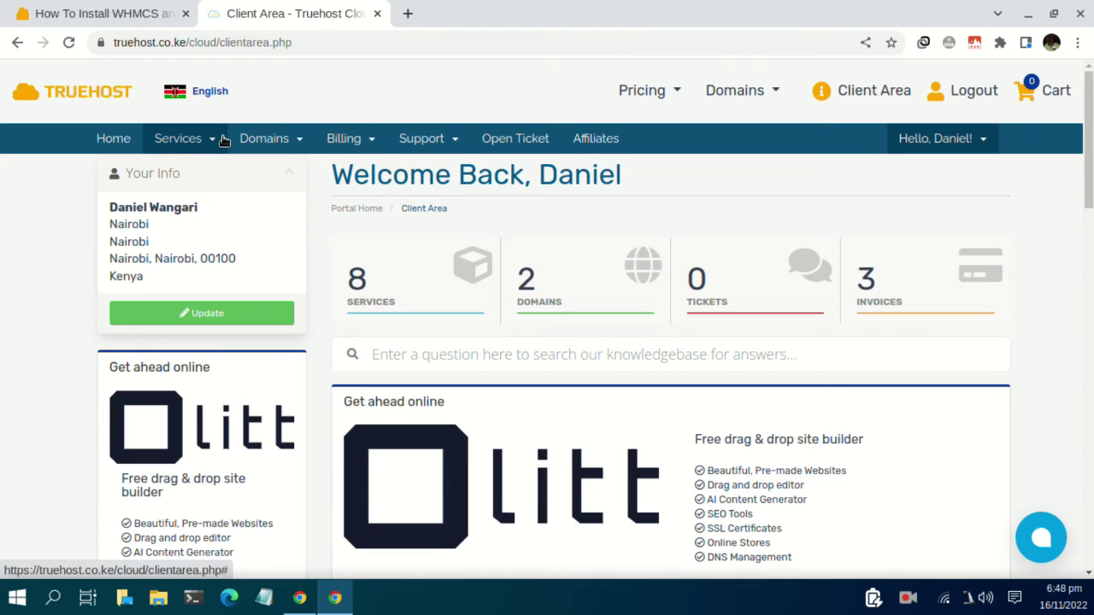
Open the Truehost client area in a new tab and go to Pricing > Web Hosting.
{"action": "middle_click", "coordinate": [117, 139]}
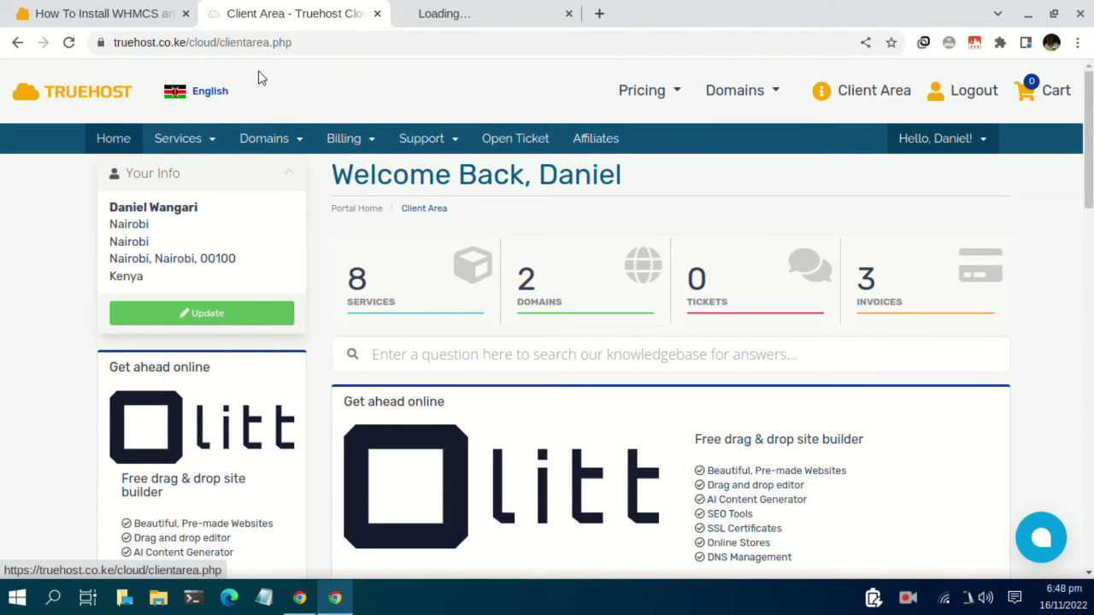
{"action": "left_click", "coordinate": [449, 14]}
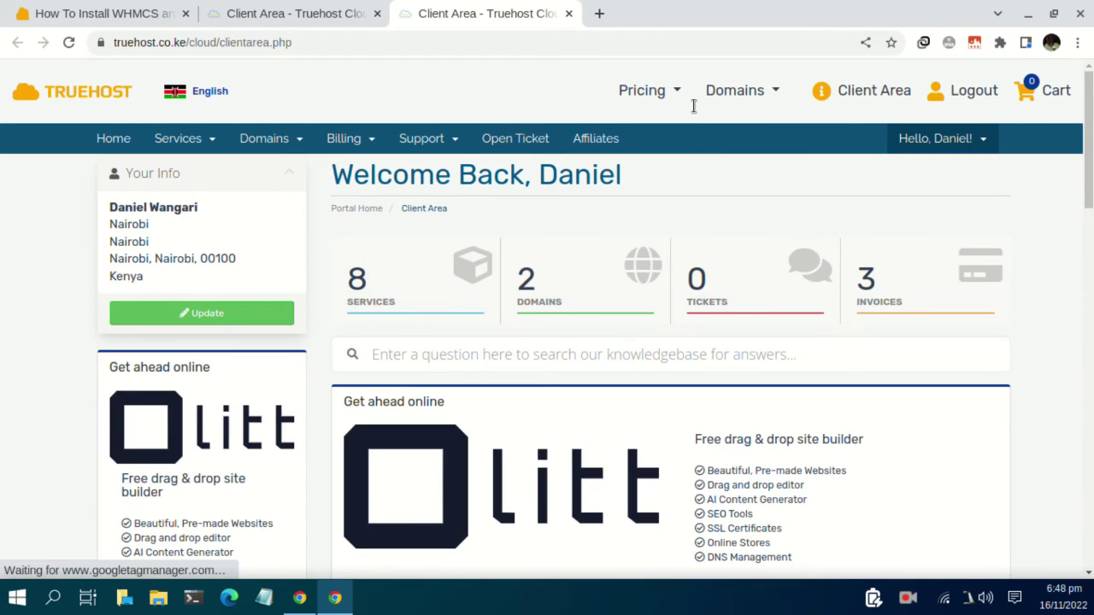
{"action": "left_click", "coordinate": [667, 91]}
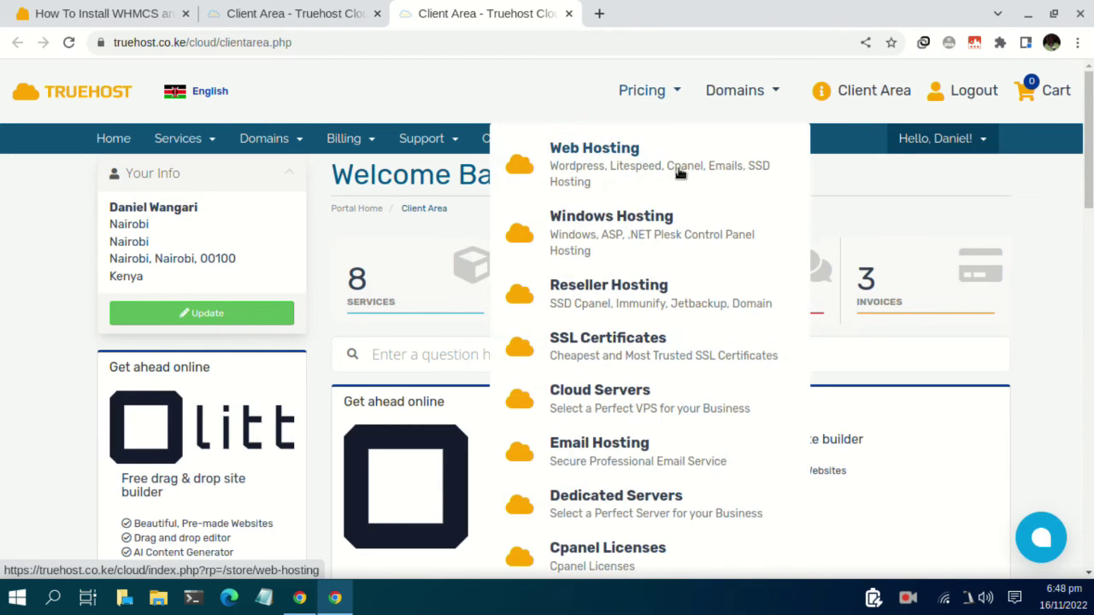
{"action": "left_click", "coordinate": [633, 149]}
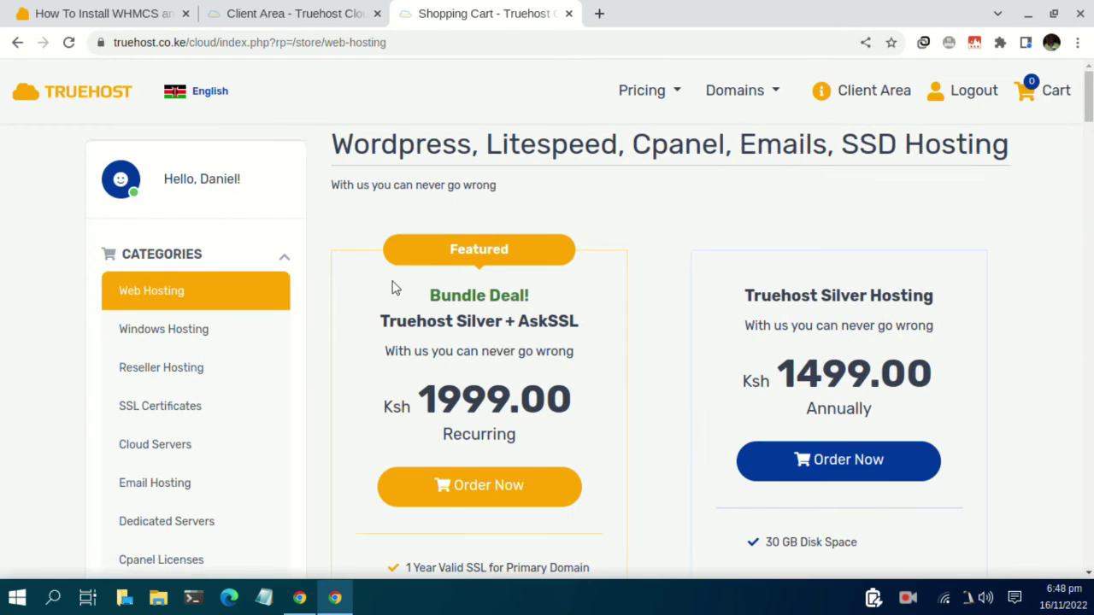
Show the Reseller API category with the free Domain Reseller API at Ksh 0.00.
{"action": "scroll", "coordinate": [427, 295], "scroll_direction": "down", "scroll_amount": 5}
{"action": "scroll", "coordinate": [460, 302], "scroll_direction": "down", "scroll_amount": 7}
{"action": "scroll", "coordinate": [460, 302], "scroll_direction": "up", "scroll_amount": 1}
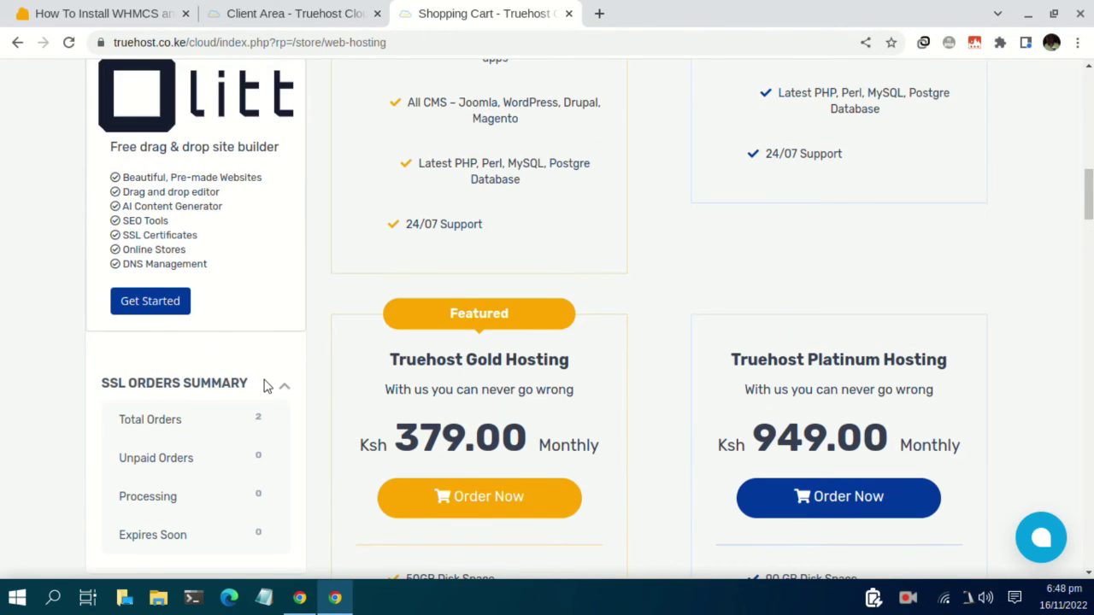
{"action": "scroll", "coordinate": [265, 386], "scroll_direction": "up", "scroll_amount": 4}
{"action": "scroll", "coordinate": [265, 386], "scroll_direction": "up", "scroll_amount": 3}
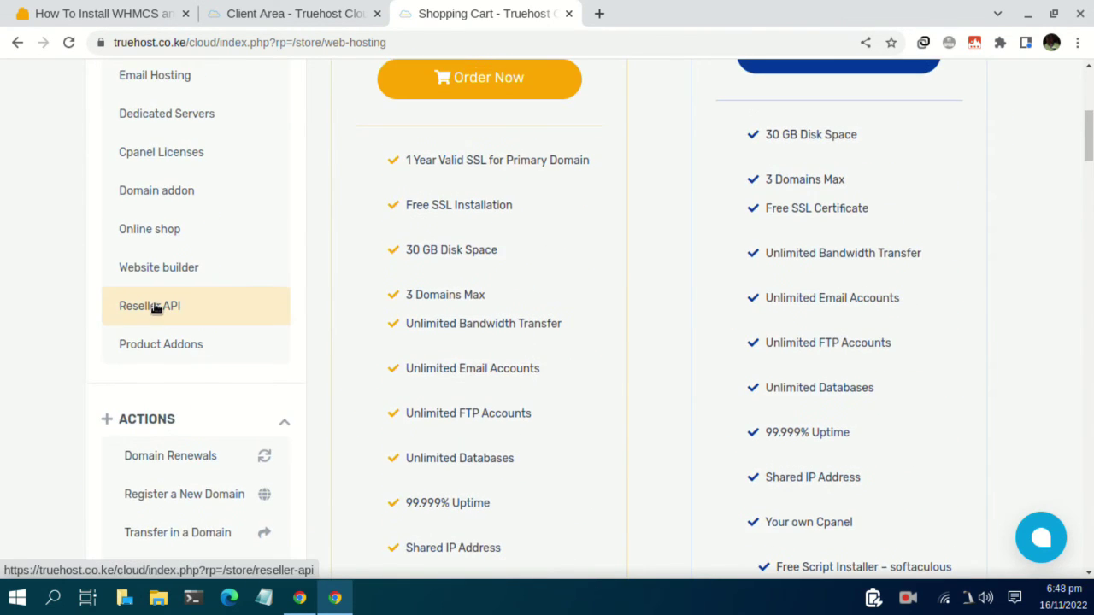
{"action": "left_click", "coordinate": [154, 306]}
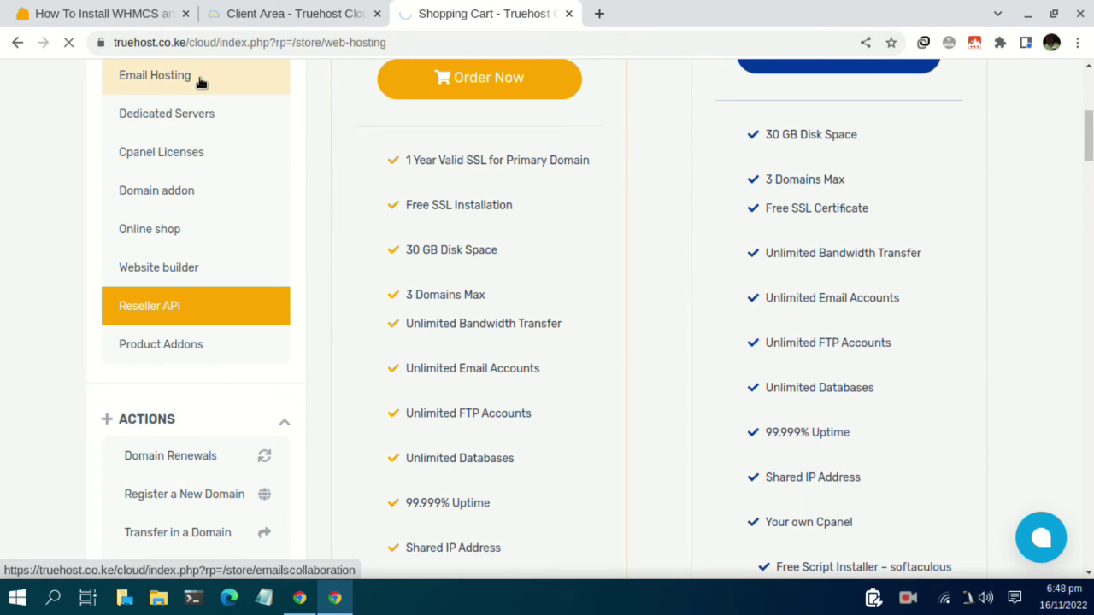
{"action": "left_click", "coordinate": [190, 307]}
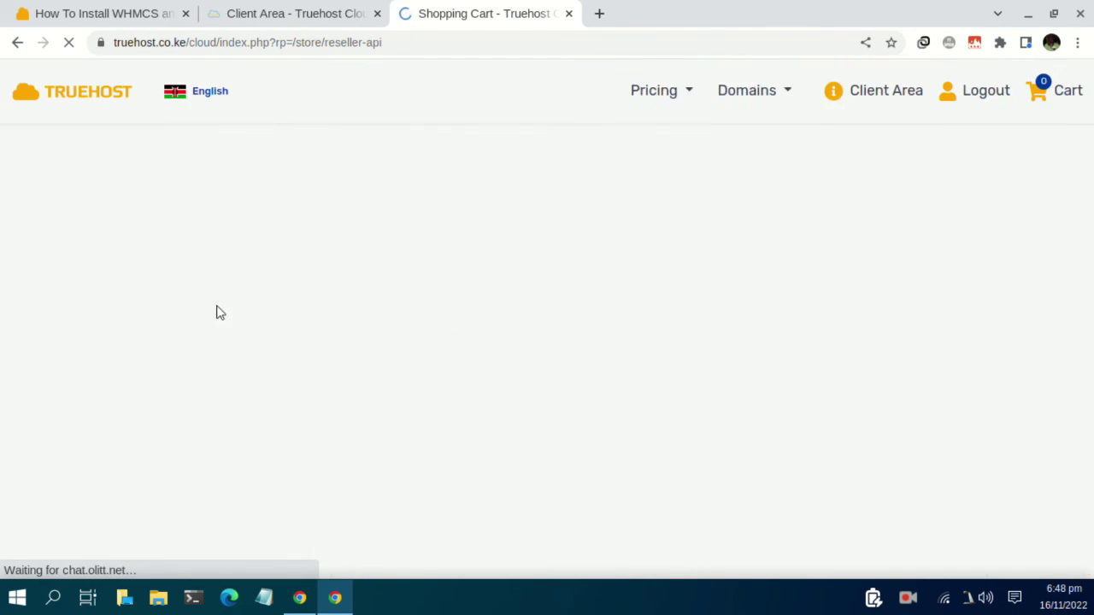
{"action": "scroll", "coordinate": [227, 442], "scroll_direction": "down", "scroll_amount": 1}
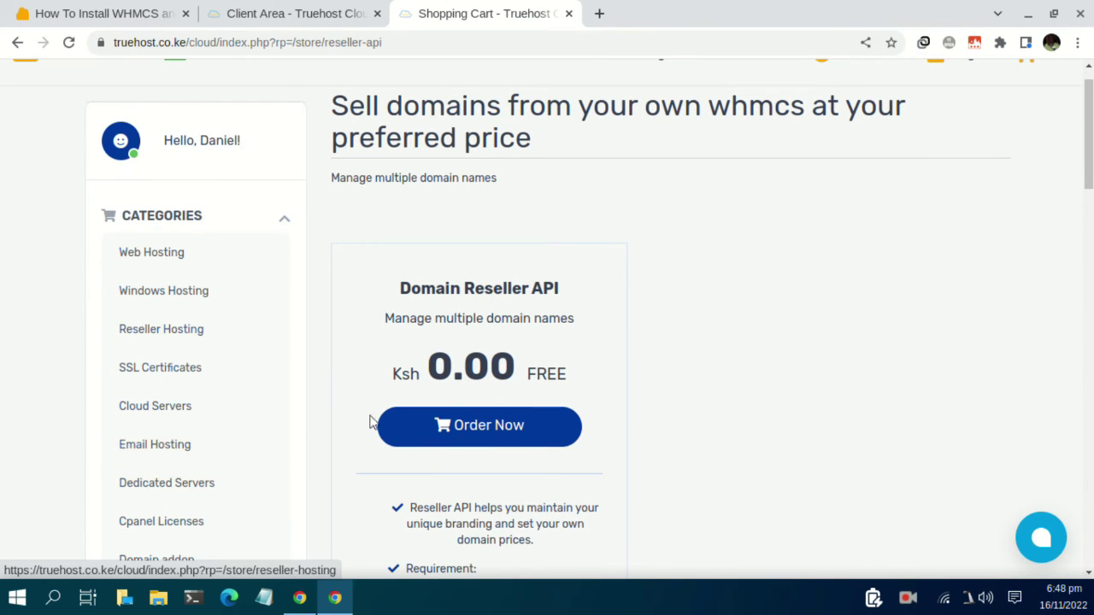
Order the Domain Reseller API, bringing the cart to Ksh 0.00 due today.
{"action": "left_click", "coordinate": [471, 429]}
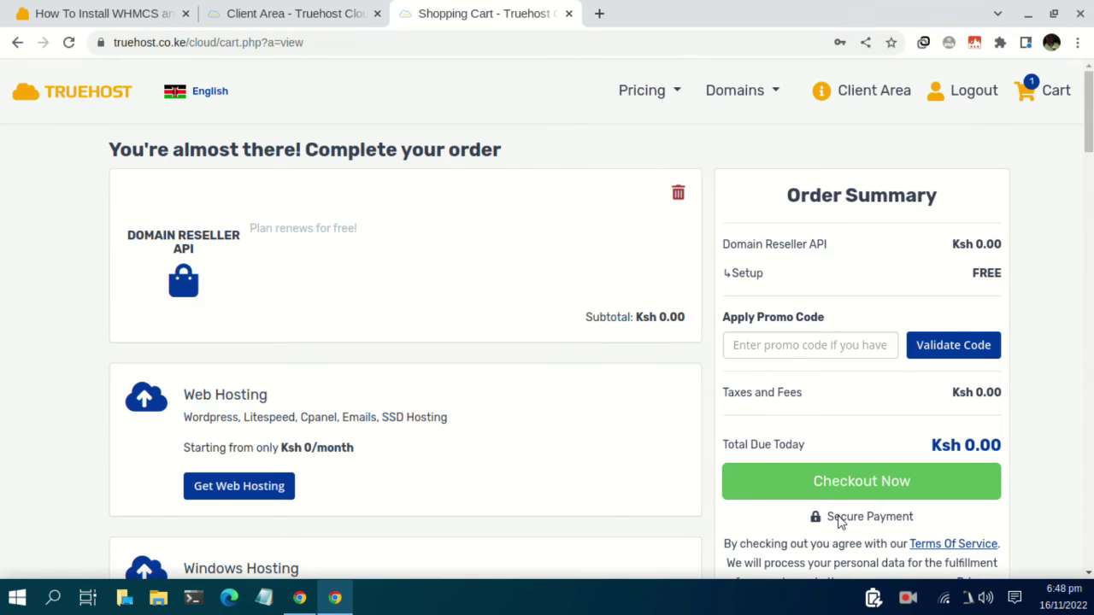
{"action": "left_click", "coordinate": [908, 598]}
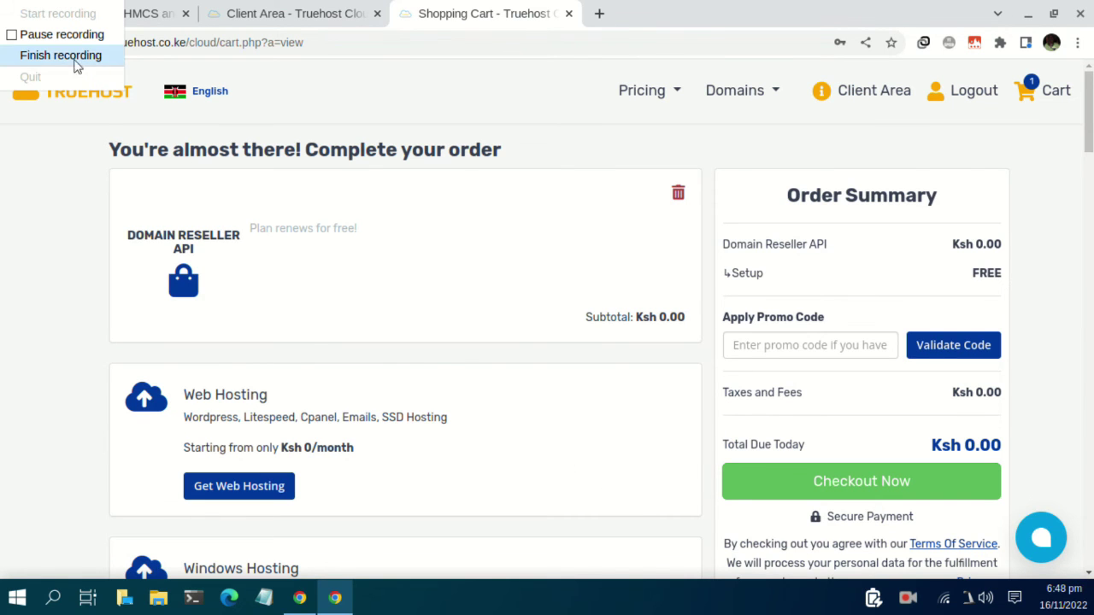
{"action": "left_click", "coordinate": [73, 57]}
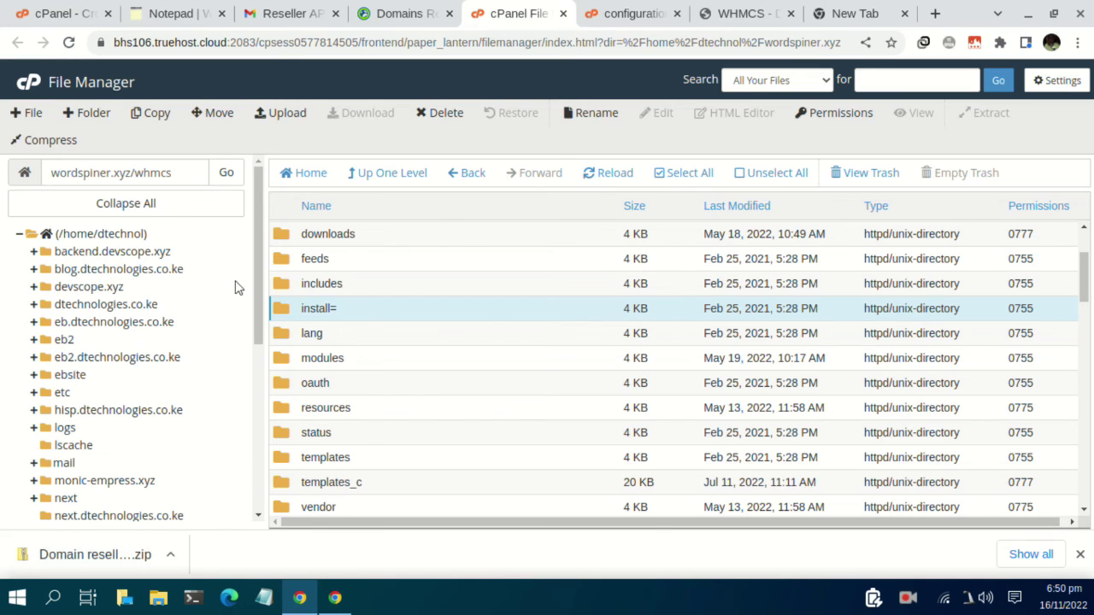
Browse into whmcs/modules/registrars and open the File Upload page for that folder.
{"action": "left_click", "coordinate": [185, 169]}
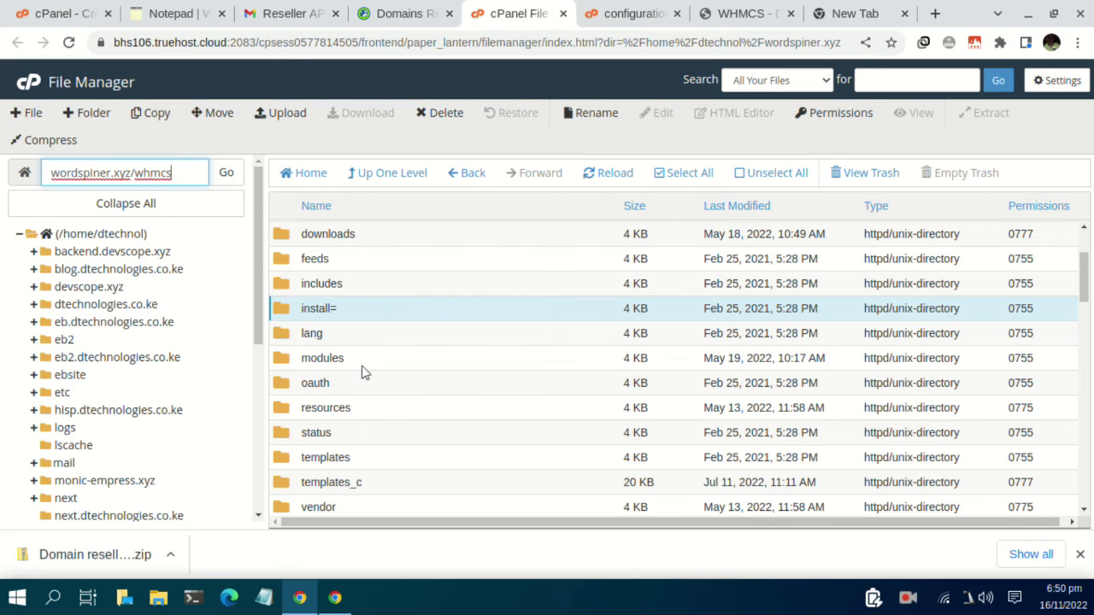
{"action": "double_click", "coordinate": [287, 360]}
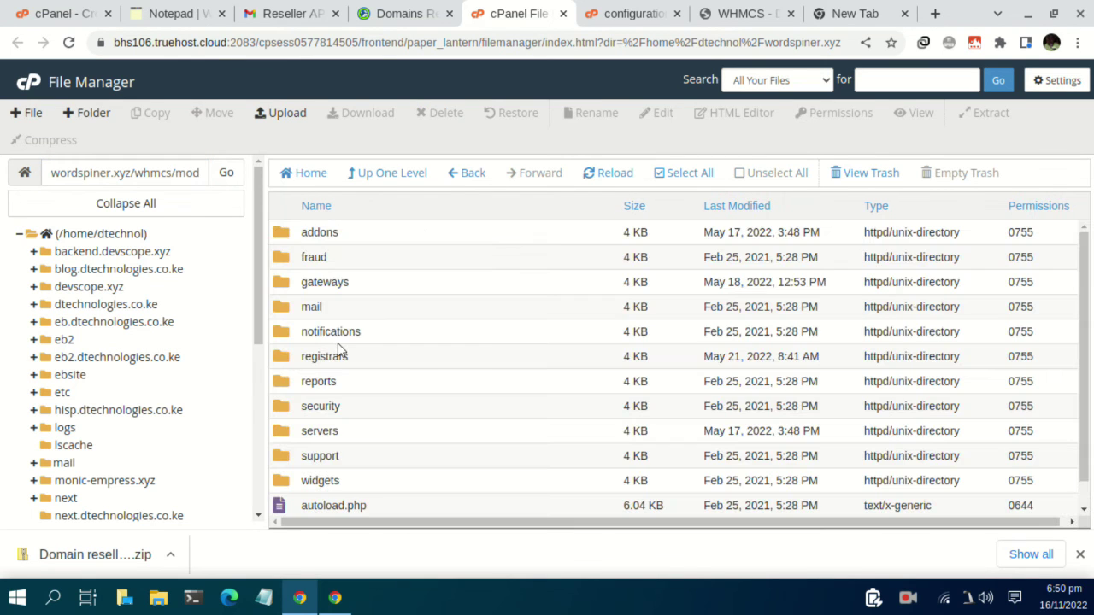
{"action": "scroll", "coordinate": [338, 350], "scroll_direction": "down", "scroll_amount": 1}
{"action": "scroll", "coordinate": [339, 350], "scroll_direction": "up", "scroll_amount": 1}
{"action": "scroll", "coordinate": [337, 348], "scroll_direction": "down", "scroll_amount": 1}
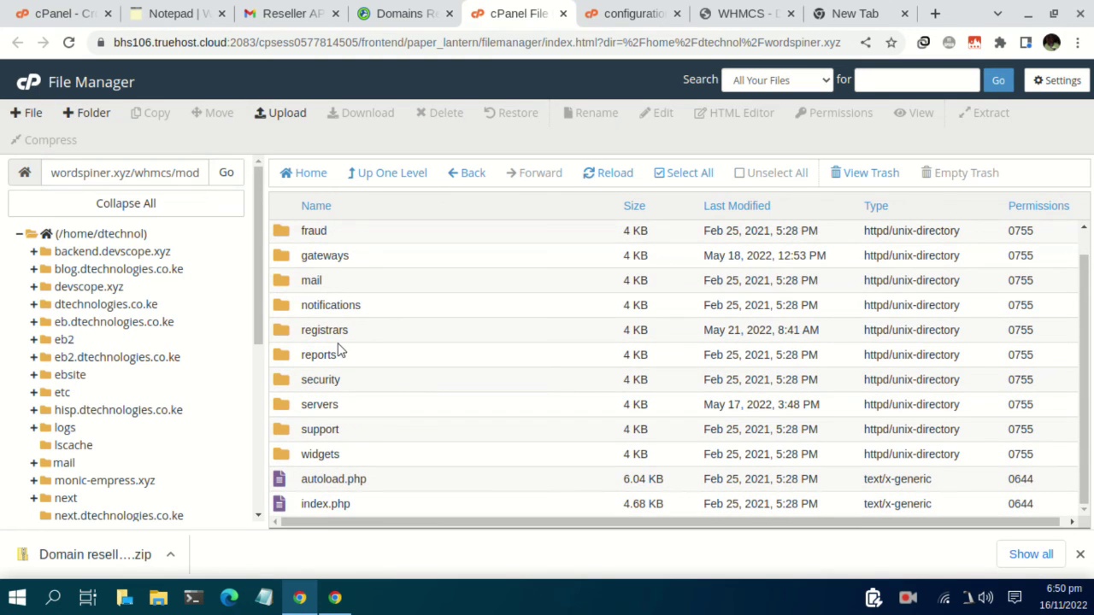
{"action": "scroll", "coordinate": [356, 364], "scroll_direction": "up", "scroll_amount": 1}
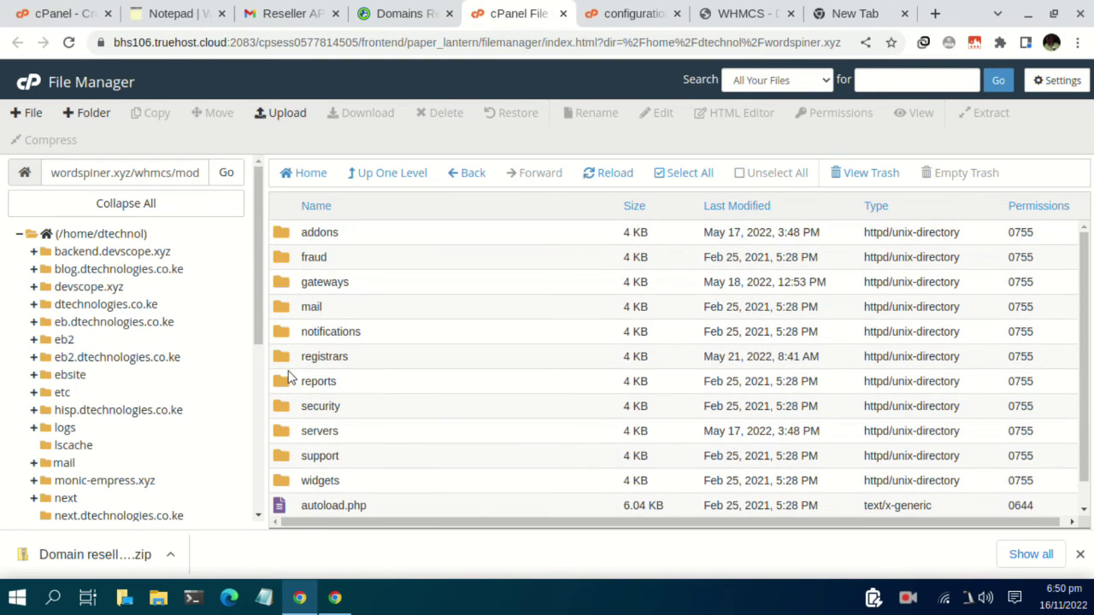
{"action": "double_click", "coordinate": [287, 361]}
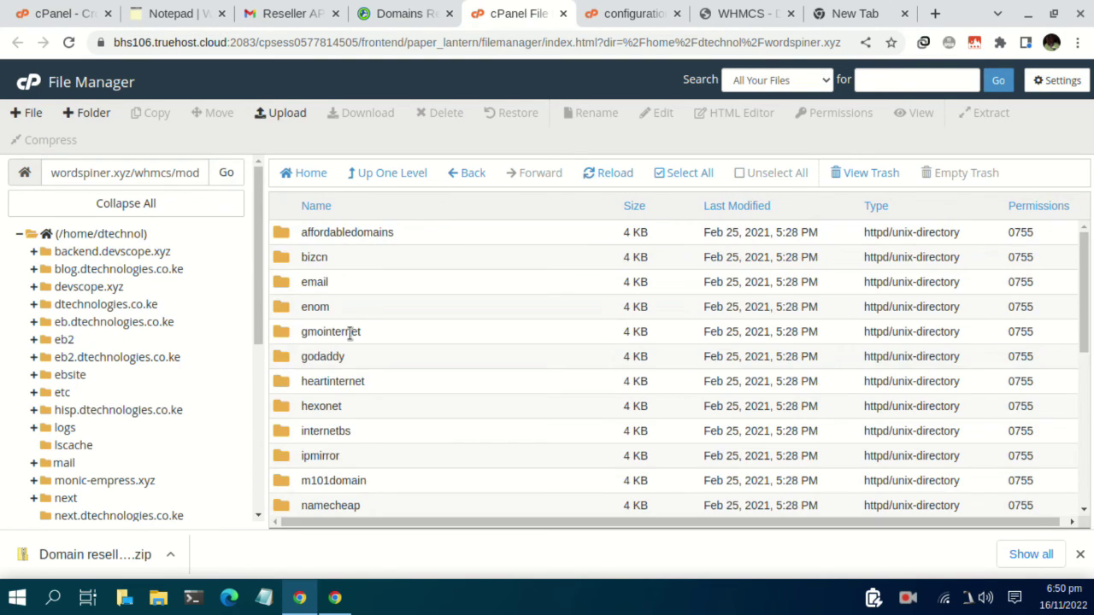
{"action": "scroll", "coordinate": [350, 334], "scroll_direction": "down", "scroll_amount": 5}
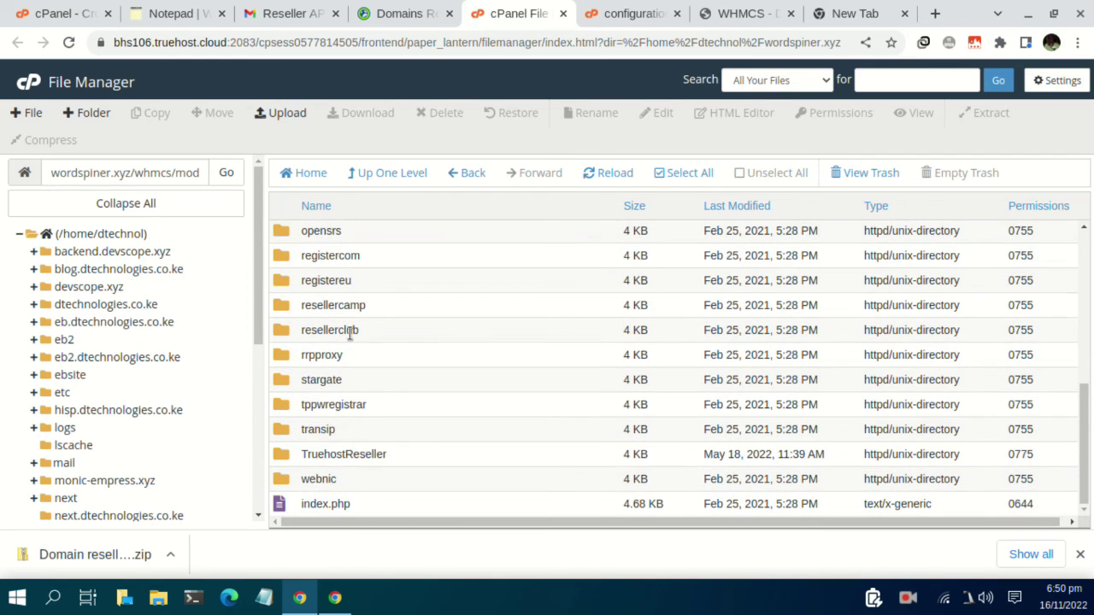
{"action": "scroll", "coordinate": [350, 334], "scroll_direction": "up", "scroll_amount": 3}
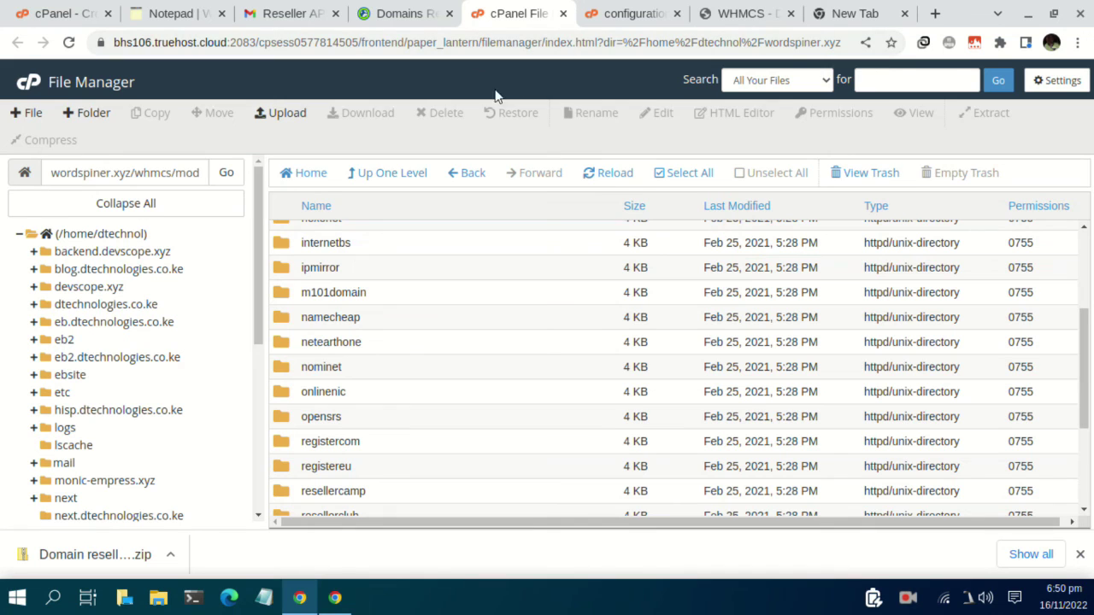
{"action": "left_click", "coordinate": [285, 113]}
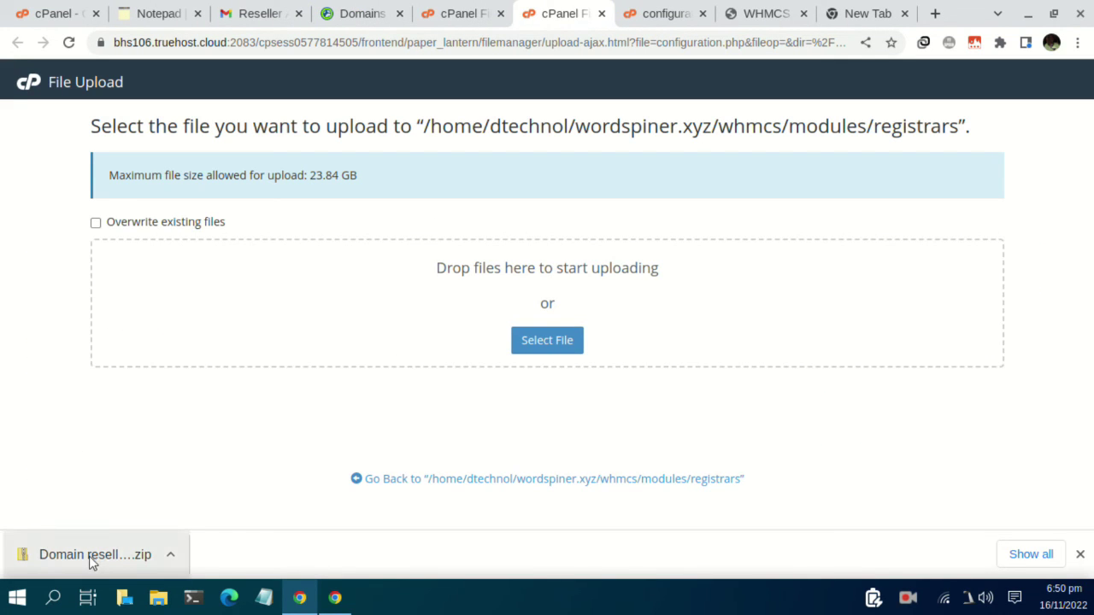
Upload 'Domain reseller Module (1).zip' into registrars and return to the folder listing.
{"action": "left_click_drag", "start_coordinate": [93, 561], "coordinate": [419, 322]}
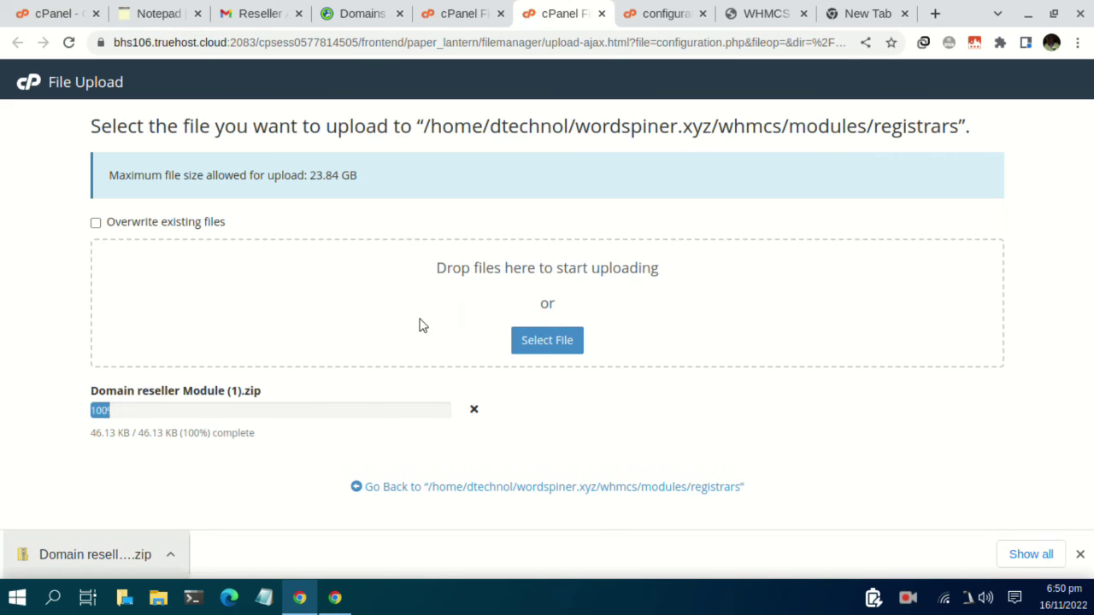
{"action": "left_click", "coordinate": [552, 487]}
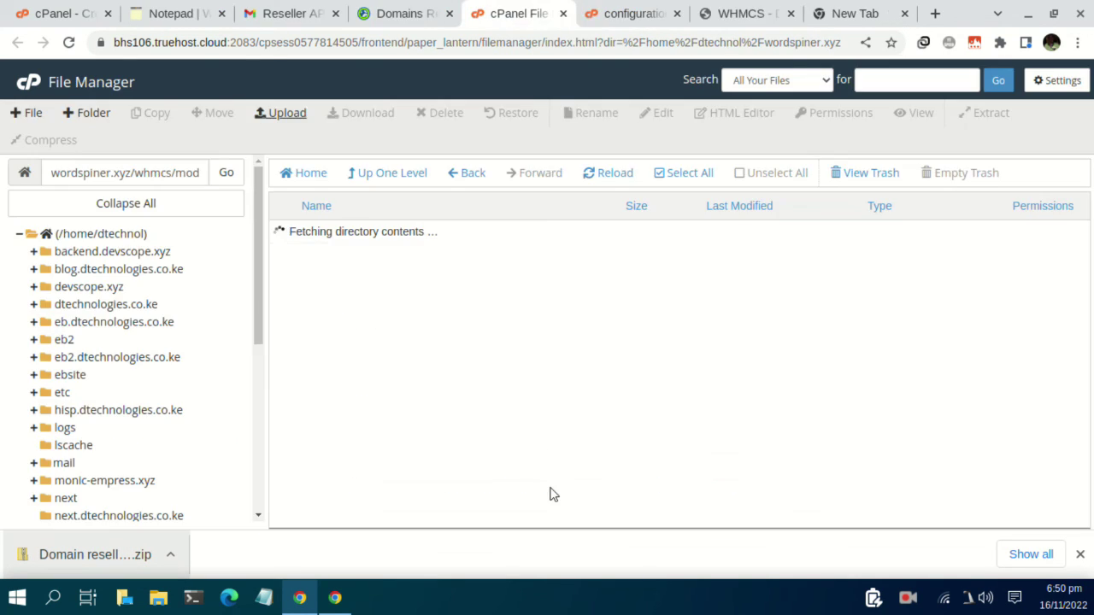
{"action": "scroll", "coordinate": [528, 476], "scroll_direction": "down", "scroll_amount": 3}
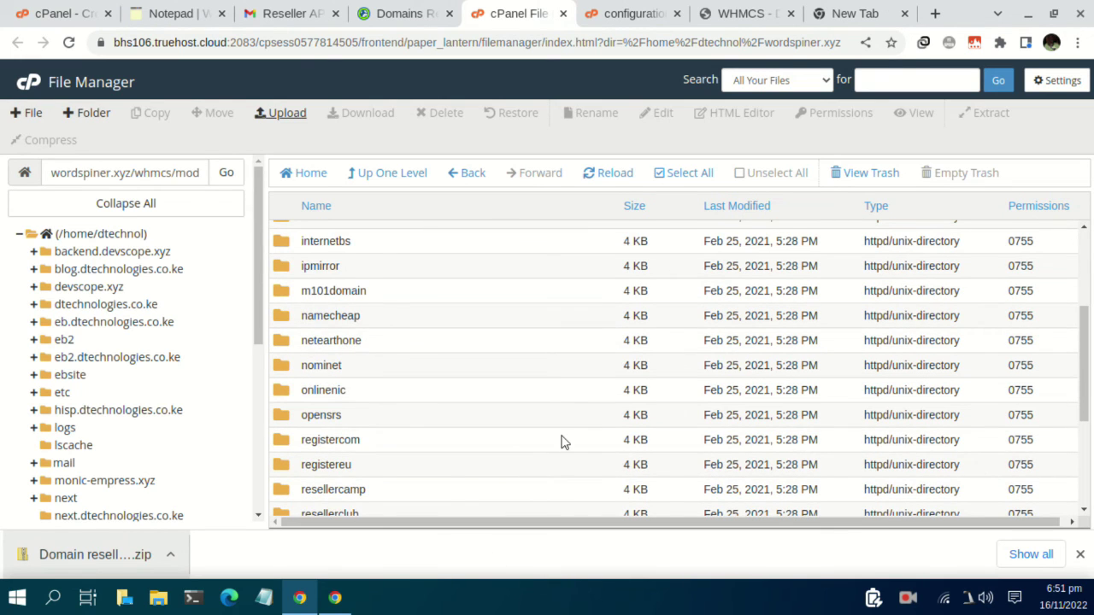
{"action": "scroll", "coordinate": [562, 442], "scroll_direction": "down", "scroll_amount": 3}
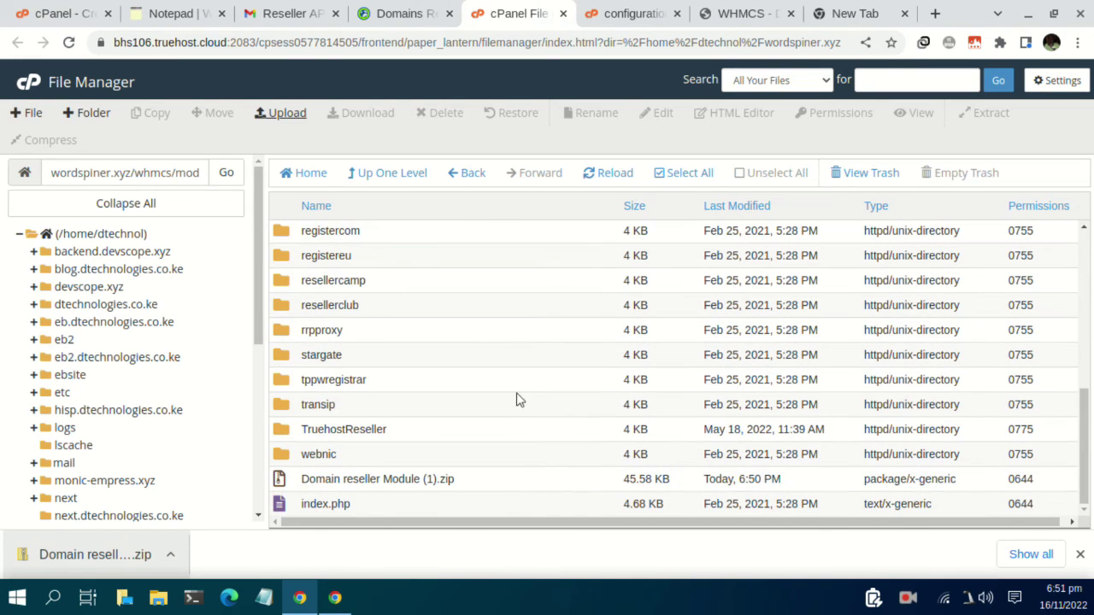
Inspect the TruehostReseller module folder's files, then return to registrars.
{"action": "right_click", "coordinate": [306, 481]}
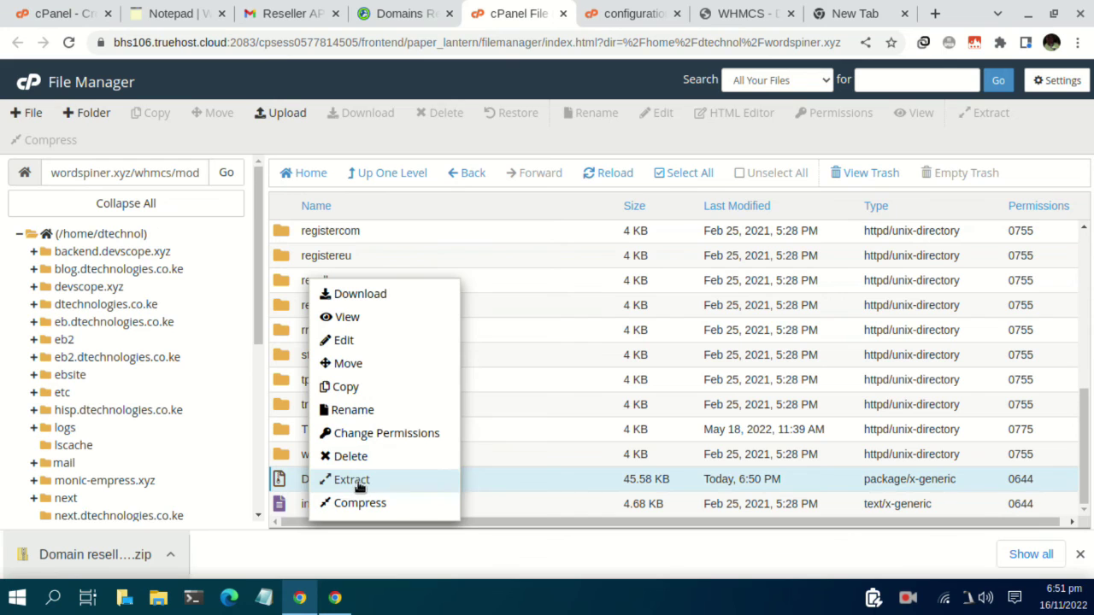
{"action": "left_click", "coordinate": [490, 481]}
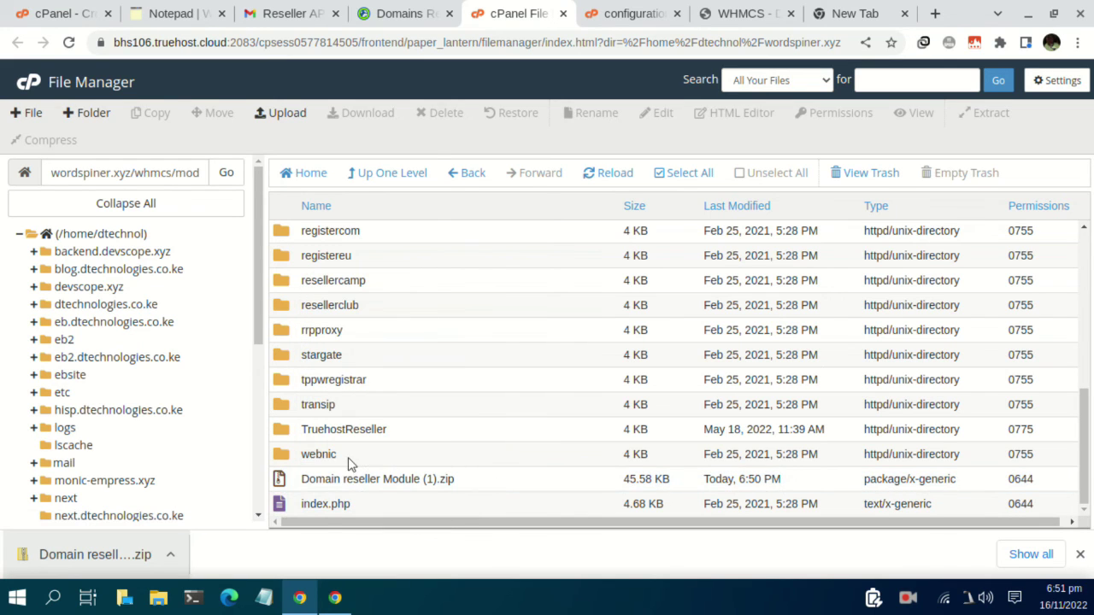
{"action": "double_click", "coordinate": [290, 436]}
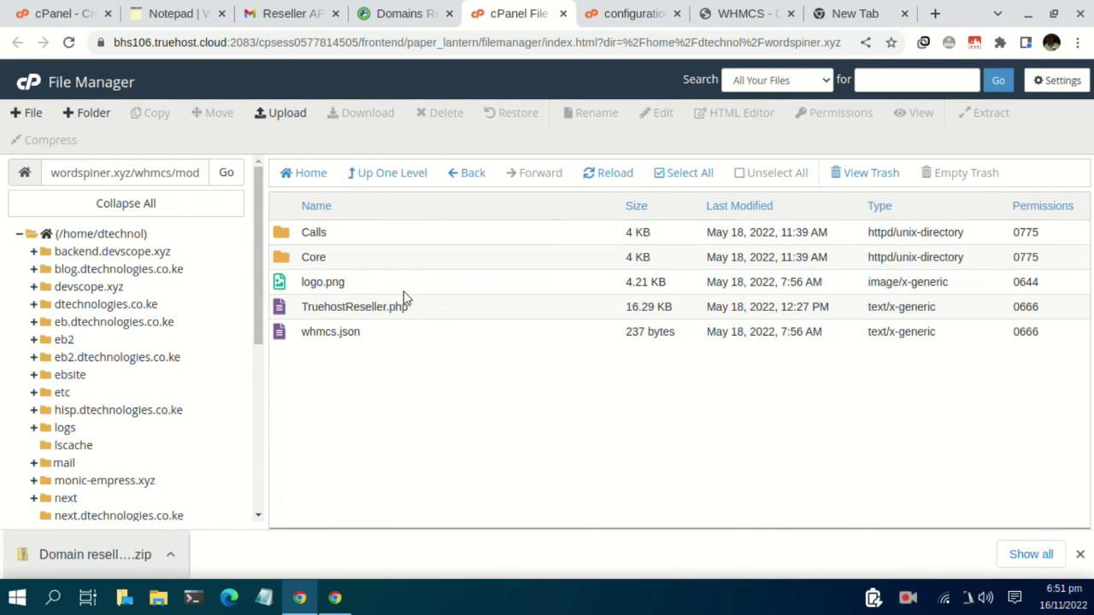
{"action": "left_click", "coordinate": [383, 175]}
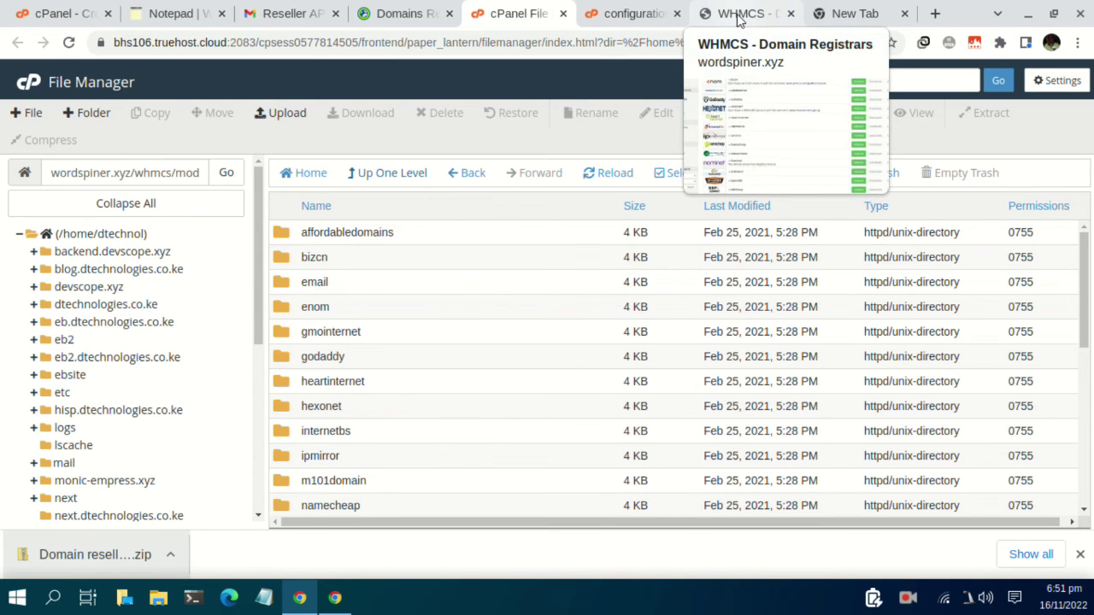
Open Domain Registrars in WHMCS System Settings by searching 'doma'.
{"action": "left_click", "coordinate": [739, 20]}
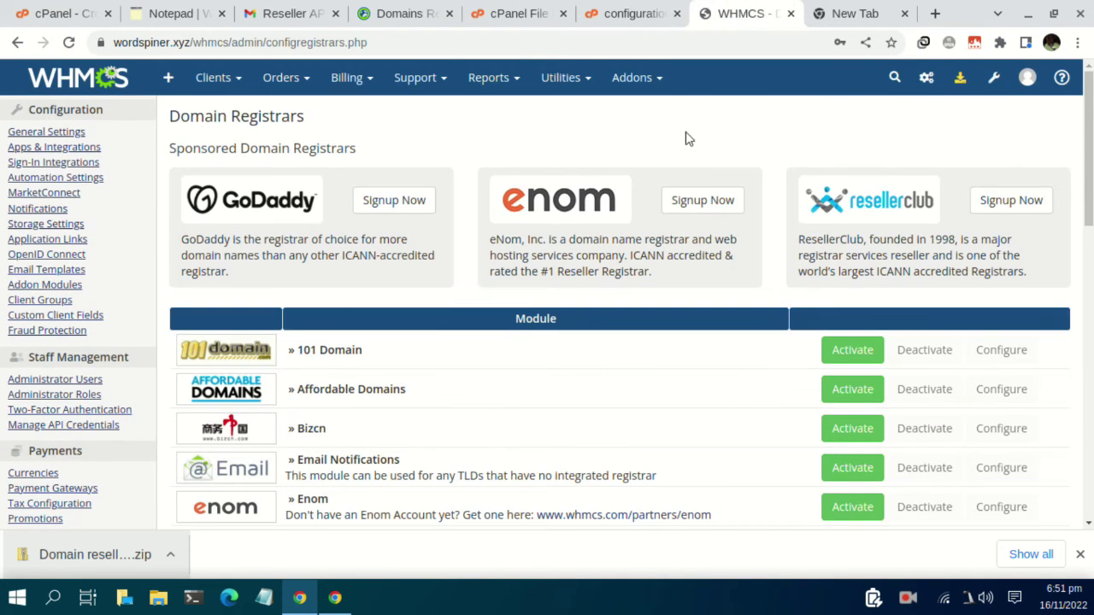
{"action": "left_click", "coordinate": [981, 78]}
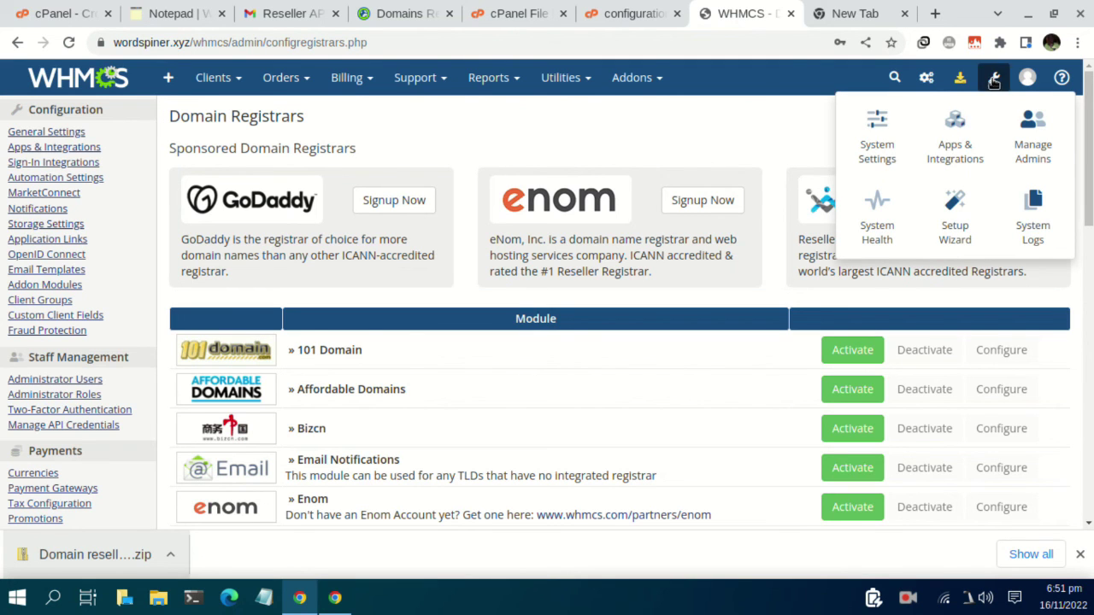
{"action": "left_click", "coordinate": [893, 134]}
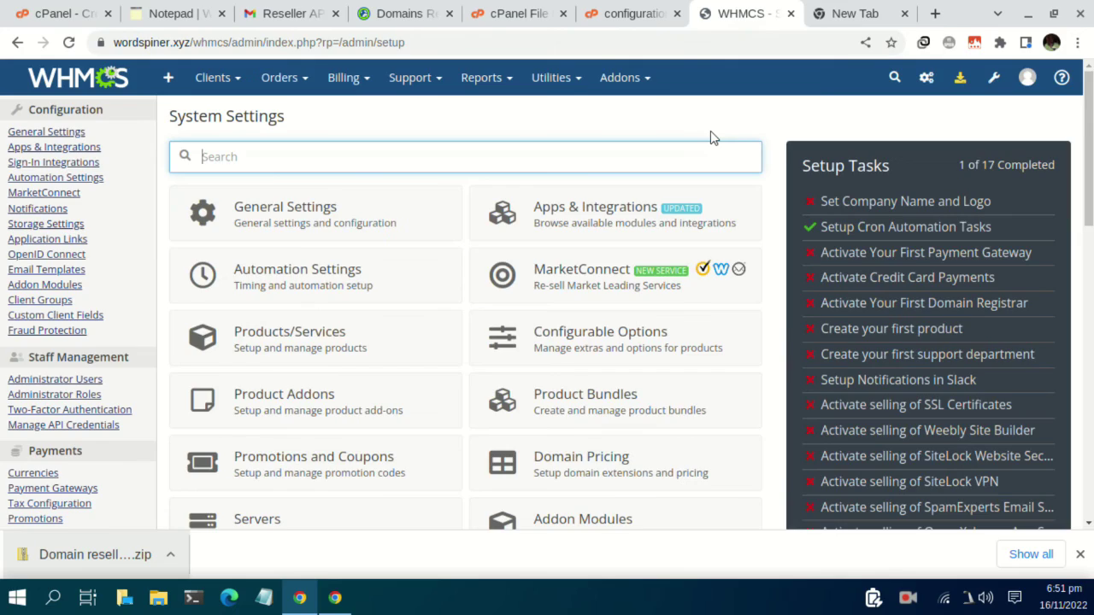
{"action": "type", "text": "doma"}
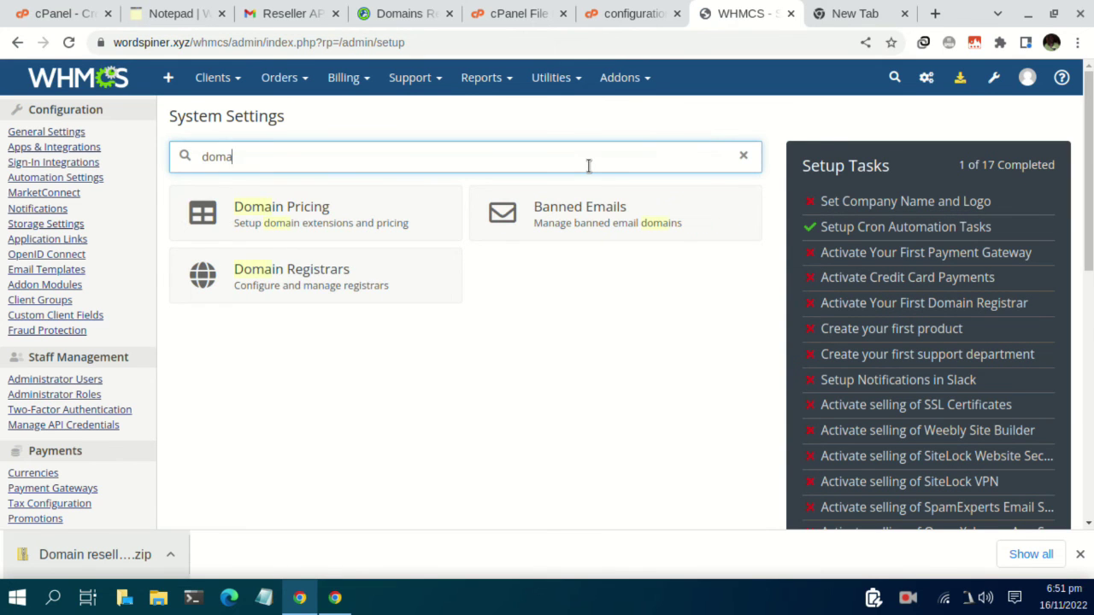
{"action": "left_click", "coordinate": [381, 275]}
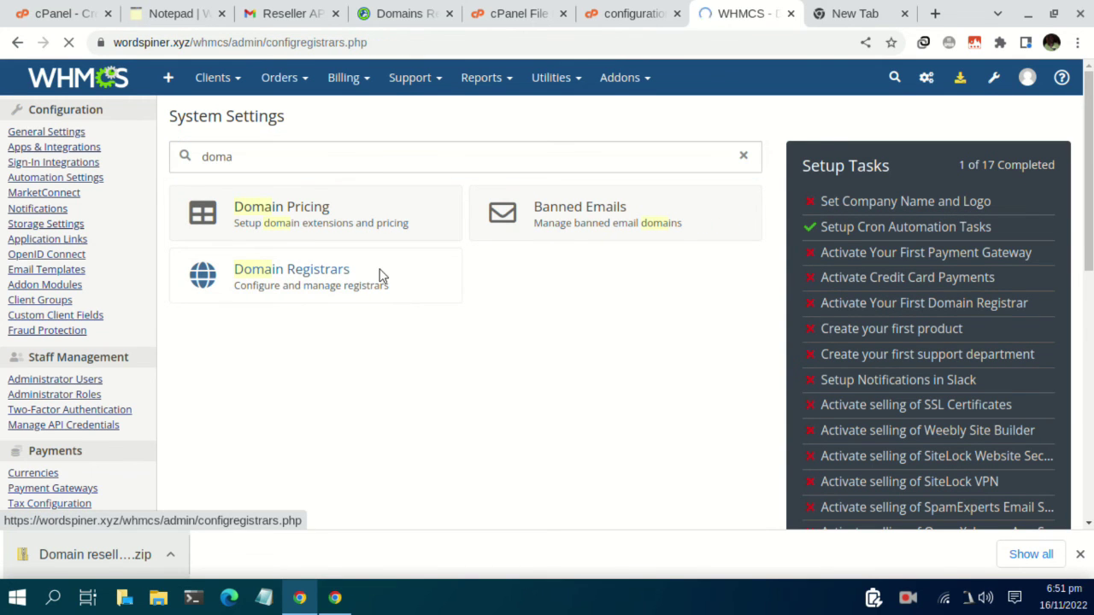
Activate the TruehostReseller registrar module to reveal its API Username, Key and Endpoint settings.
{"action": "scroll", "coordinate": [430, 305], "scroll_direction": "down", "scroll_amount": 5}
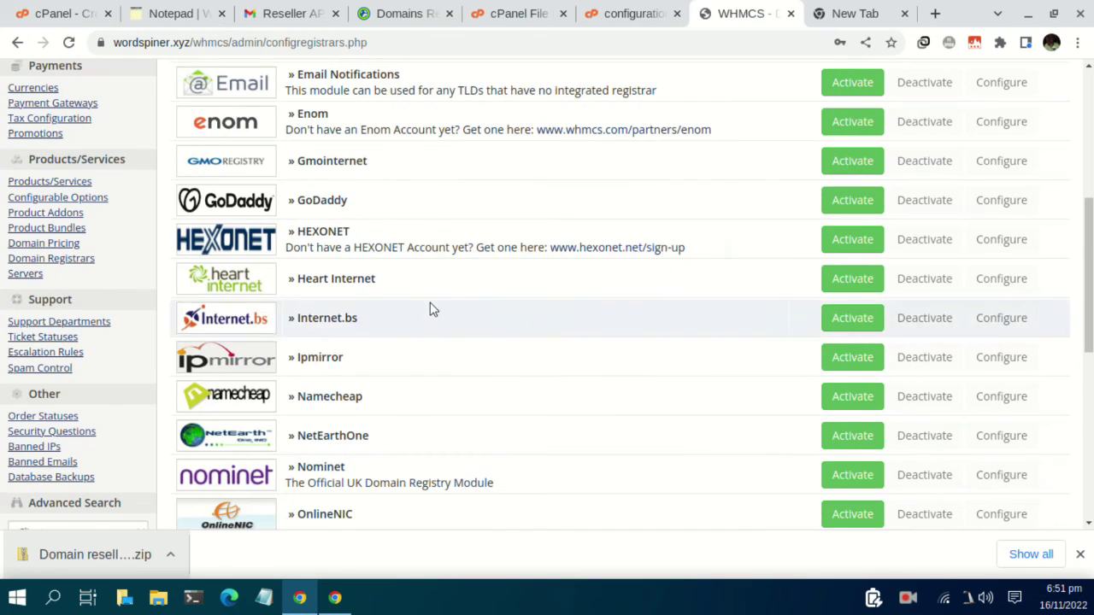
{"action": "scroll", "coordinate": [430, 309], "scroll_direction": "down", "scroll_amount": 6}
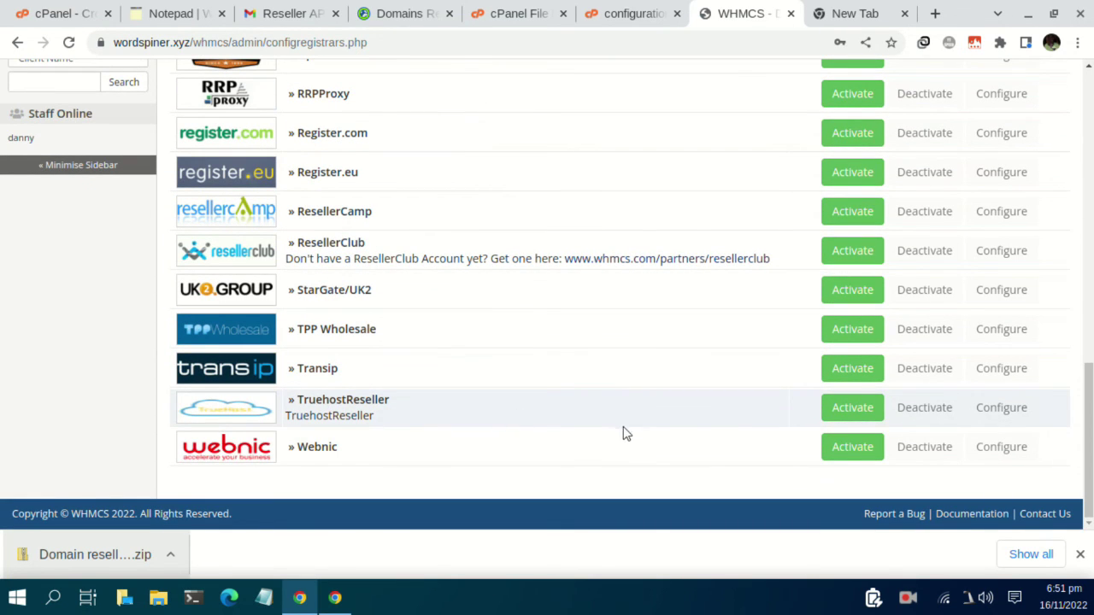
{"action": "left_click", "coordinate": [850, 410]}
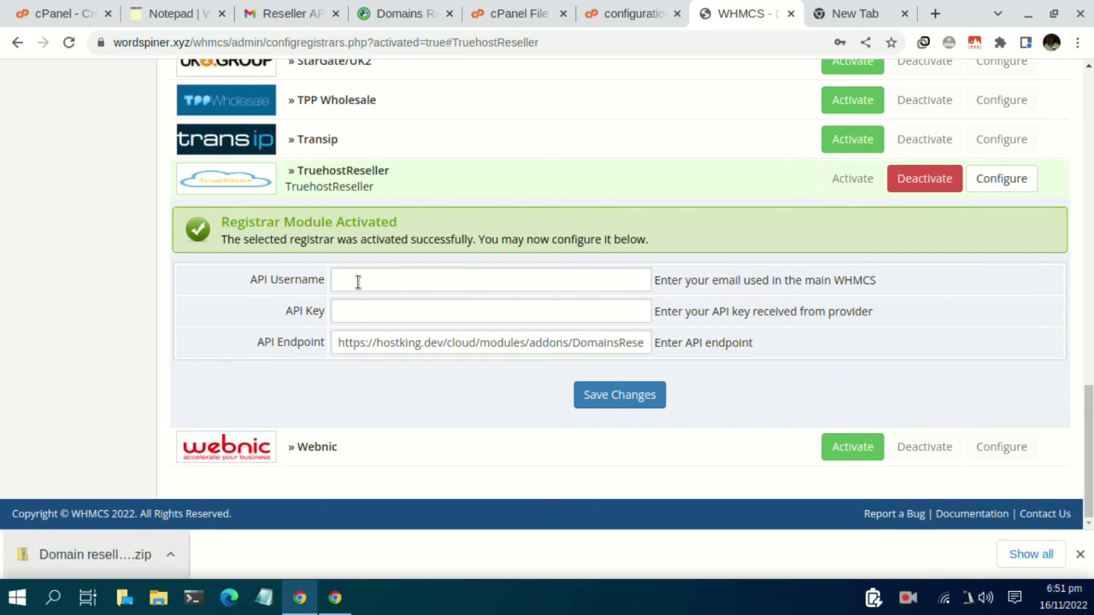
{"action": "key", "text": "alt+Tab"}
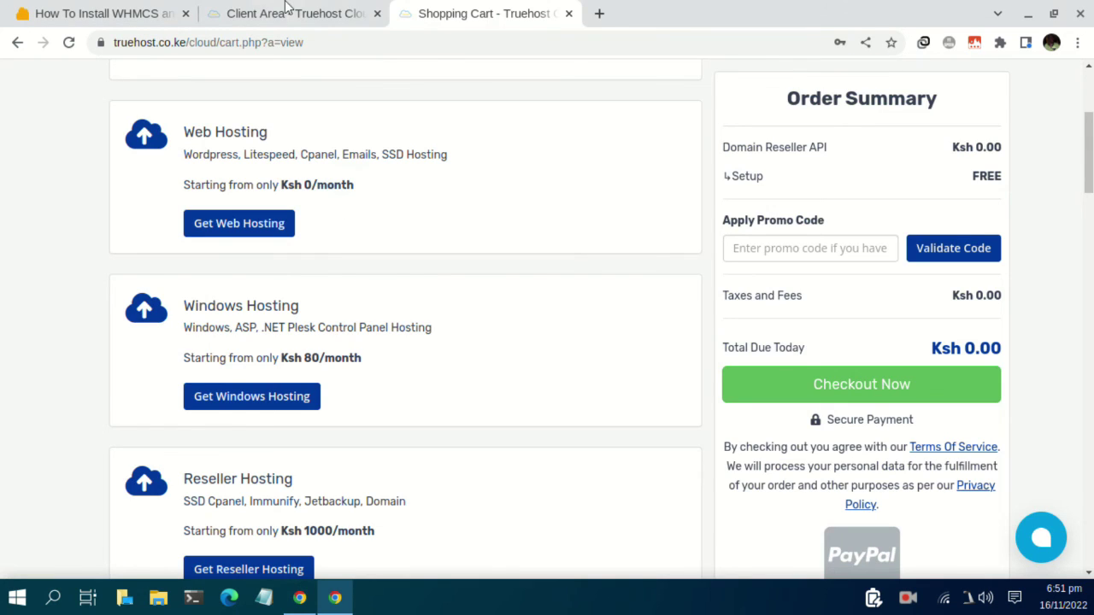
Open Domains > Reseller Area > Settings in Truehost to view the API Details Form.
{"action": "left_click", "coordinate": [257, 17]}
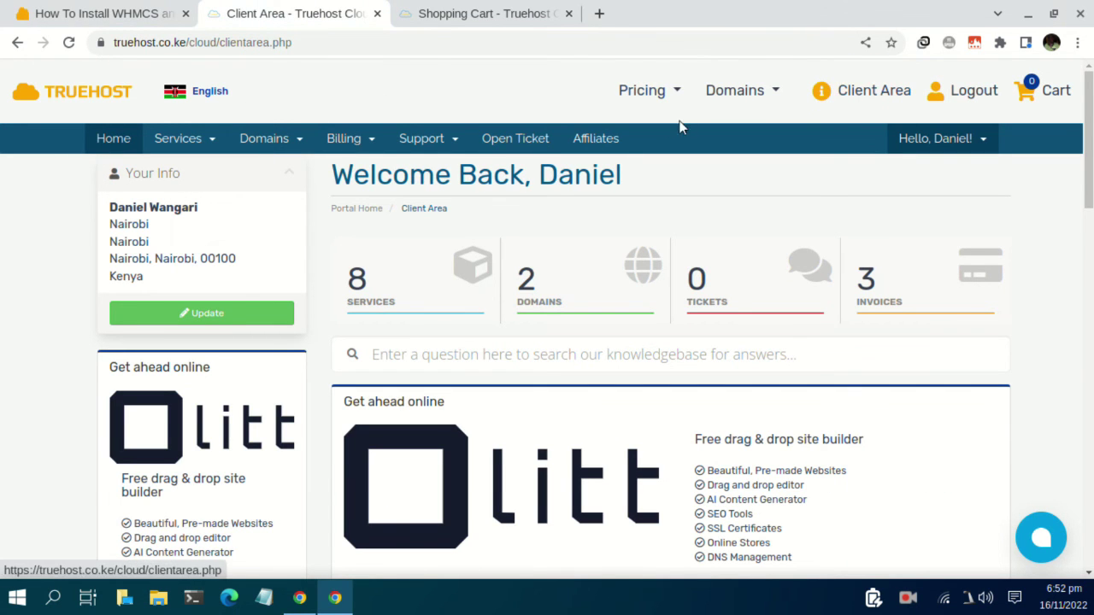
{"action": "left_click", "coordinate": [293, 139]}
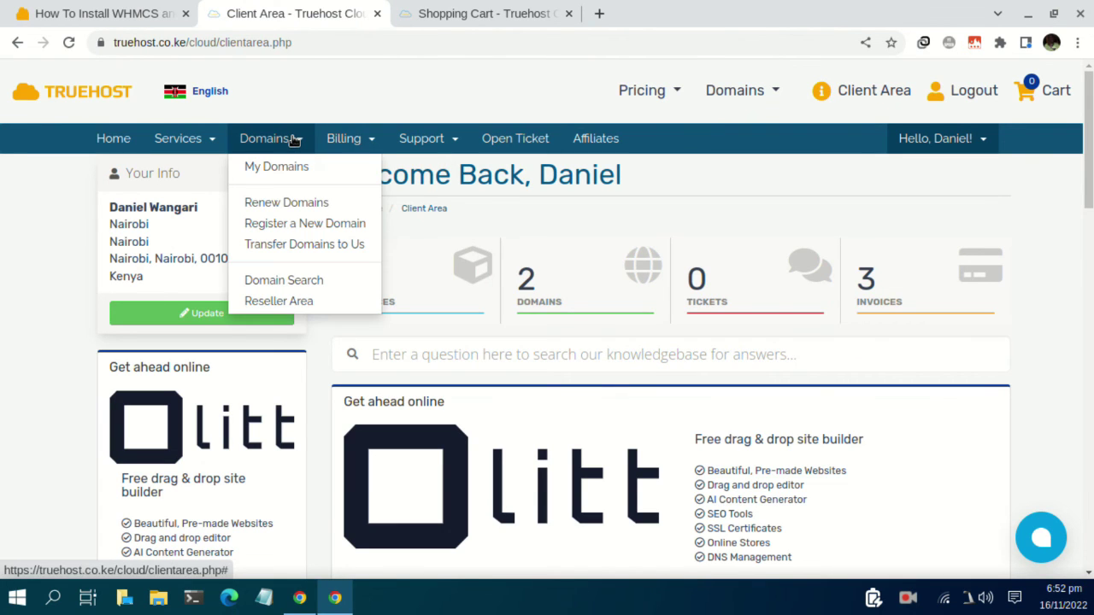
{"action": "left_click", "coordinate": [281, 302]}
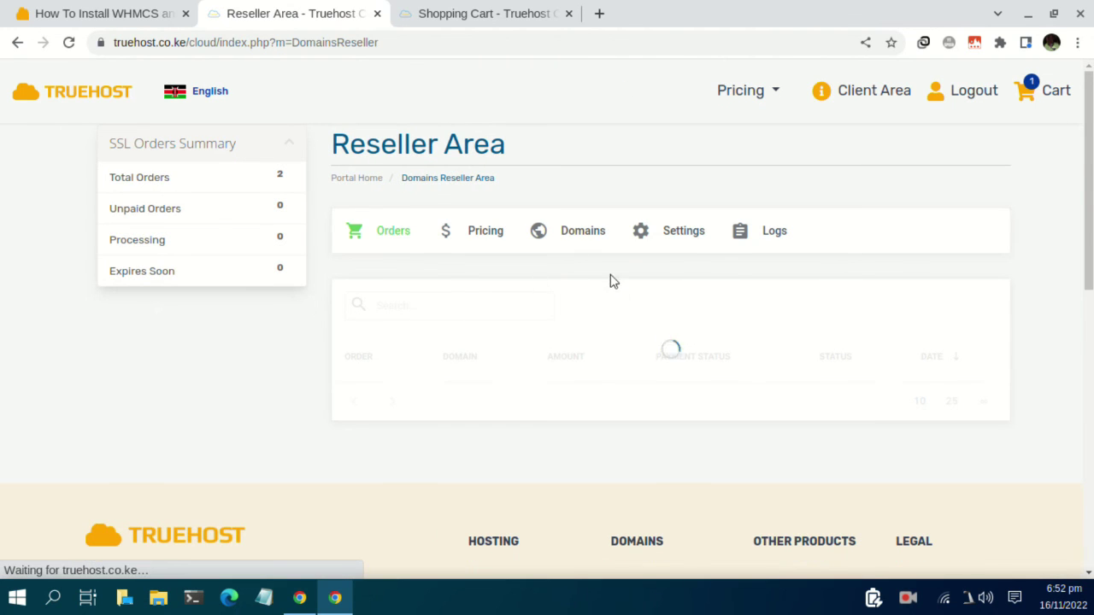
{"action": "left_click", "coordinate": [689, 237]}
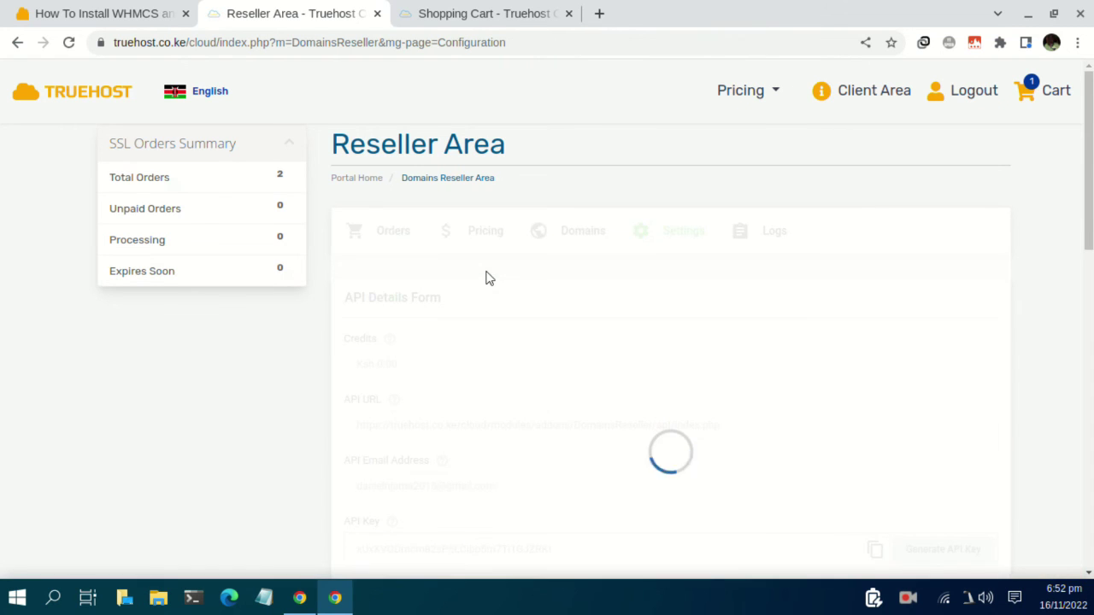
{"action": "scroll", "coordinate": [503, 342], "scroll_direction": "down", "scroll_amount": 1}
{"action": "scroll", "coordinate": [503, 342], "scroll_direction": "down", "scroll_amount": 1}
{"action": "scroll", "coordinate": [503, 339], "scroll_direction": "up", "scroll_amount": 2}
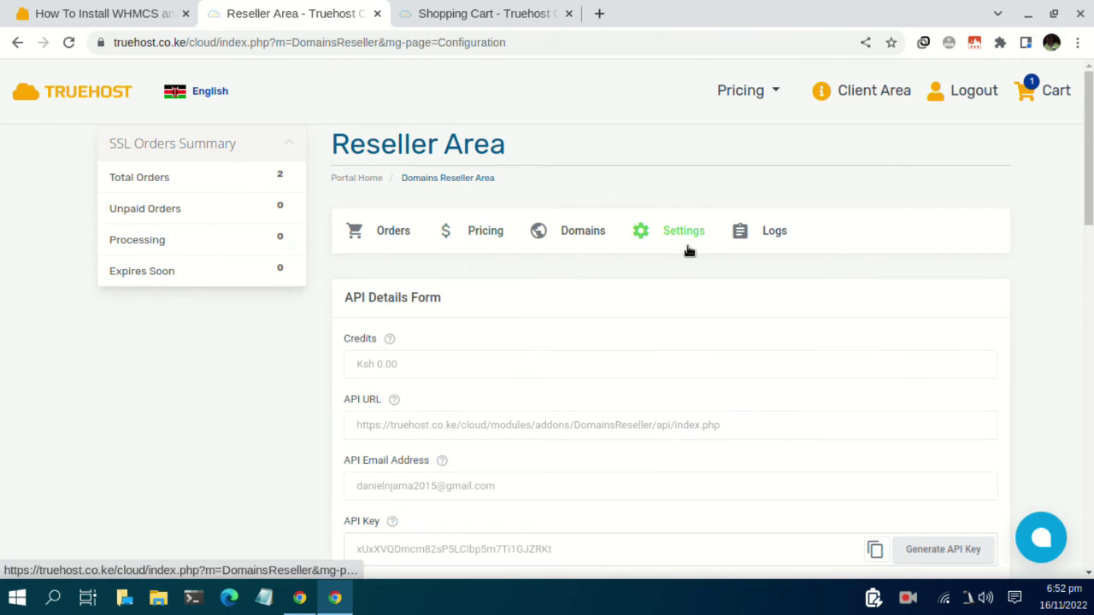
{"action": "scroll", "coordinate": [640, 316], "scroll_direction": "down", "scroll_amount": 2}
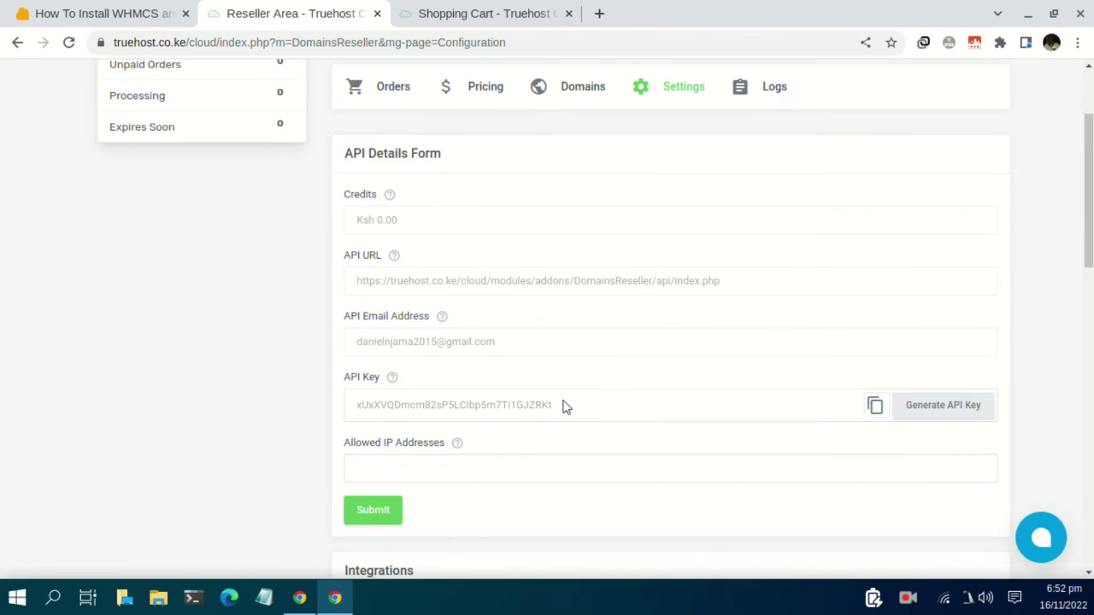
{"action": "key", "text": "alt+Tab"}
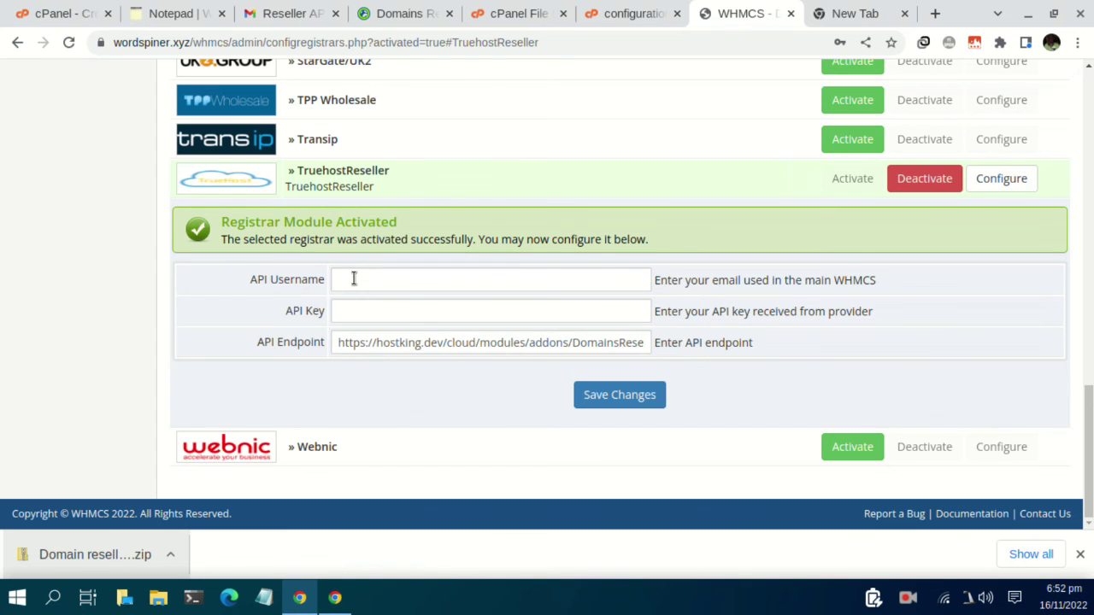
Select the API Key field in WHMCS's TruehostReseller registrar settings.
{"action": "key", "text": "alt+Tab"}
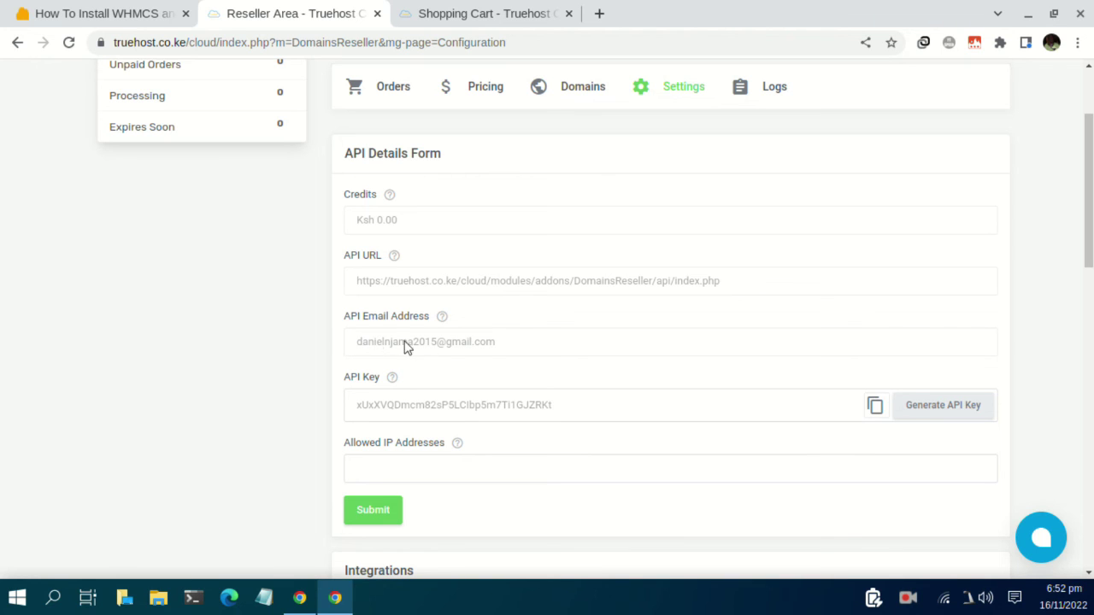
{"action": "key", "text": "alt+Tab"}
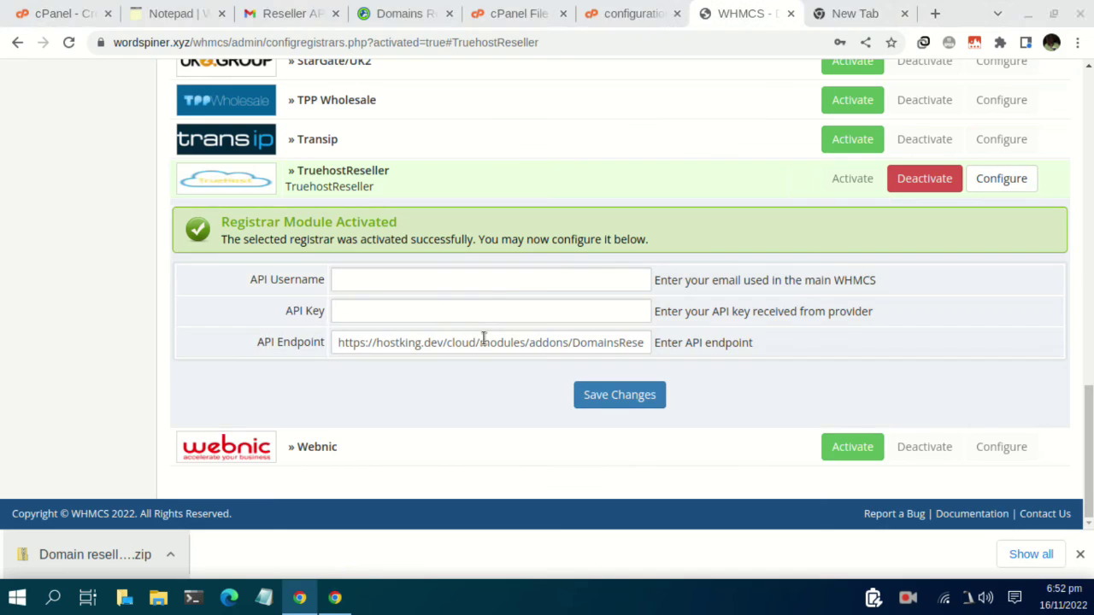
{"action": "left_click", "coordinate": [403, 282]}
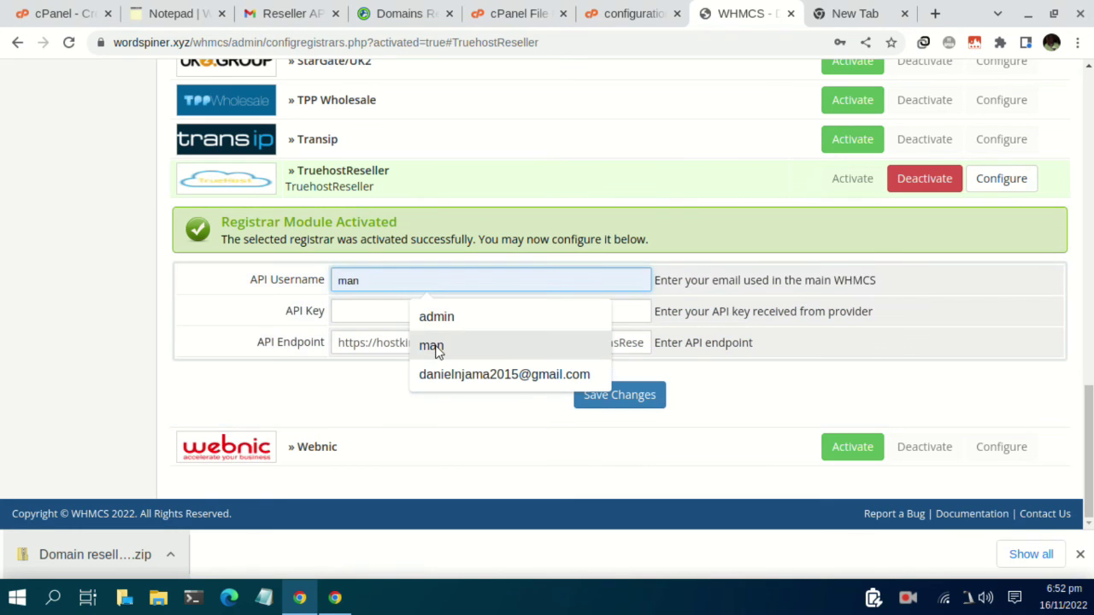
{"action": "left_click", "coordinate": [351, 313]}
Copy the Truehost reseller API key and paste it into WHMCS's API Key field.
{"action": "key", "text": "alt+Tab"}
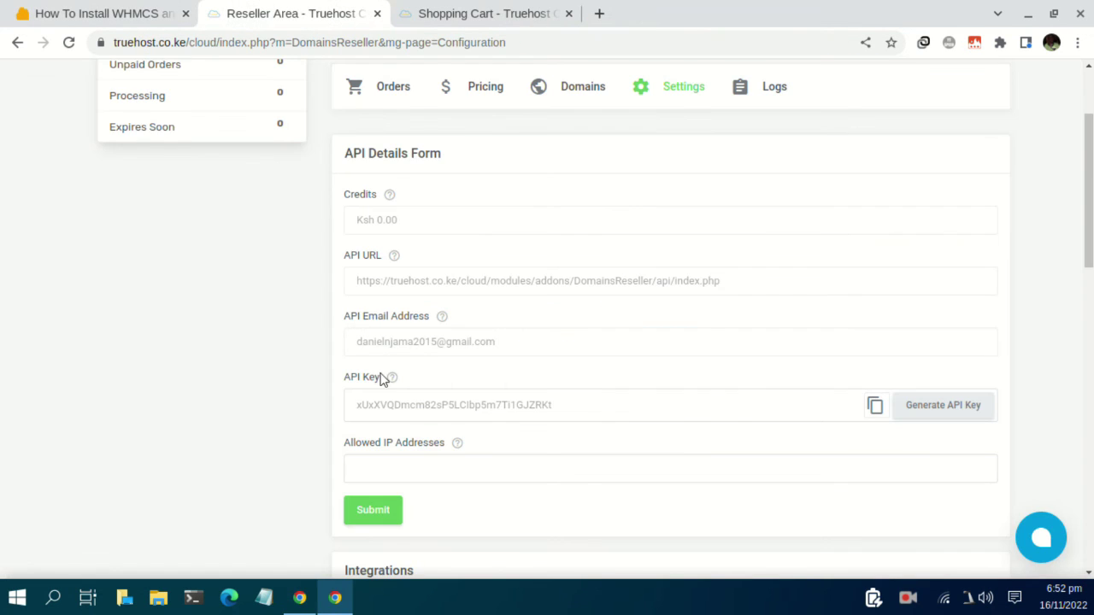
{"action": "left_click", "coordinate": [874, 407]}
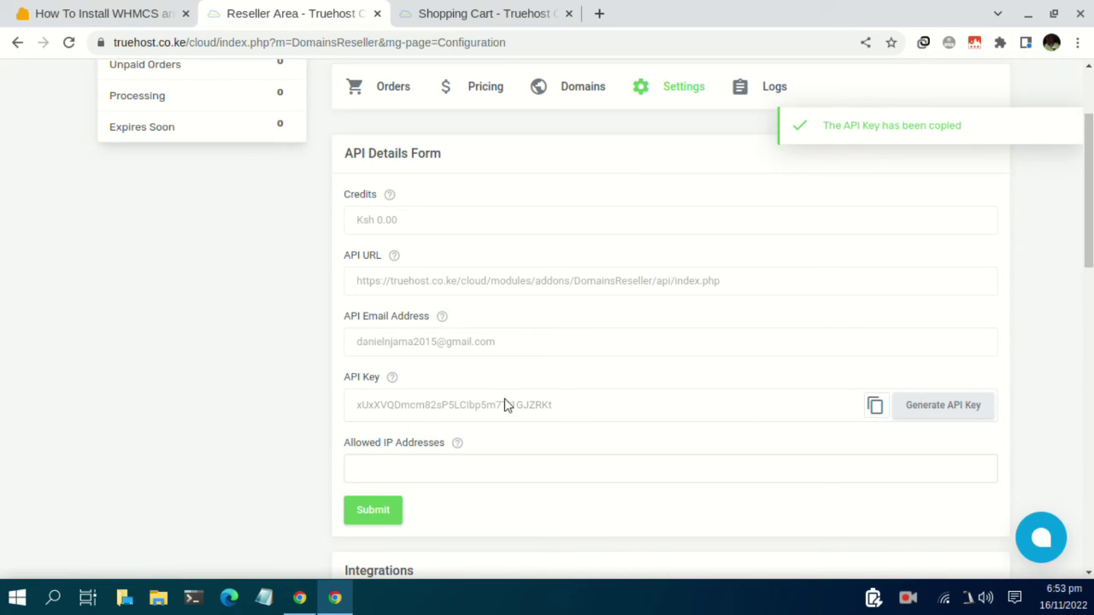
{"action": "left_click", "coordinate": [922, 407]}
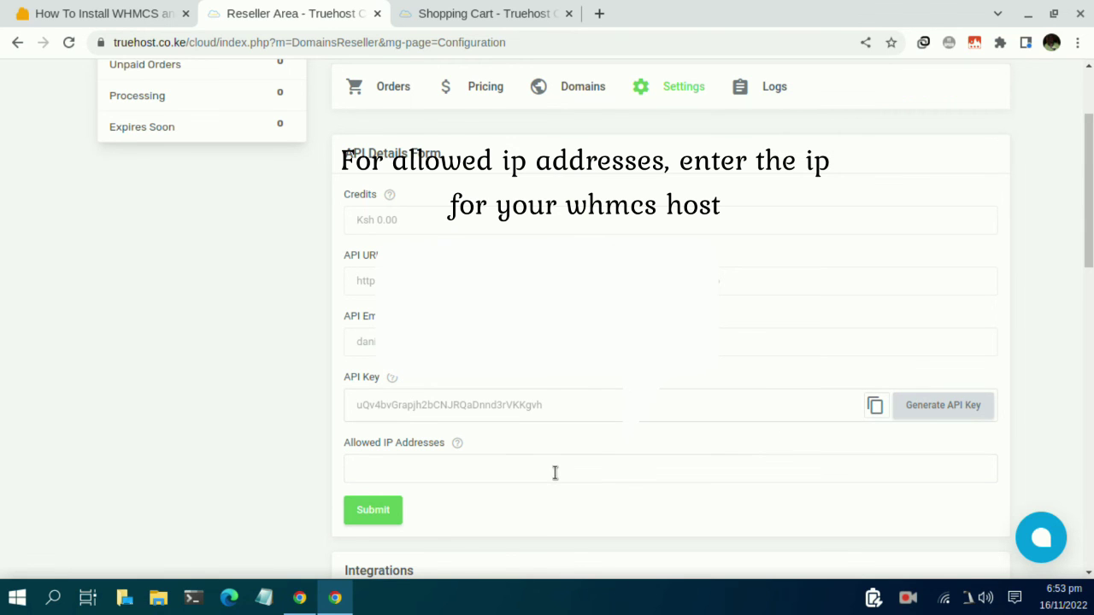
{"action": "key", "text": "alt+Tab"}
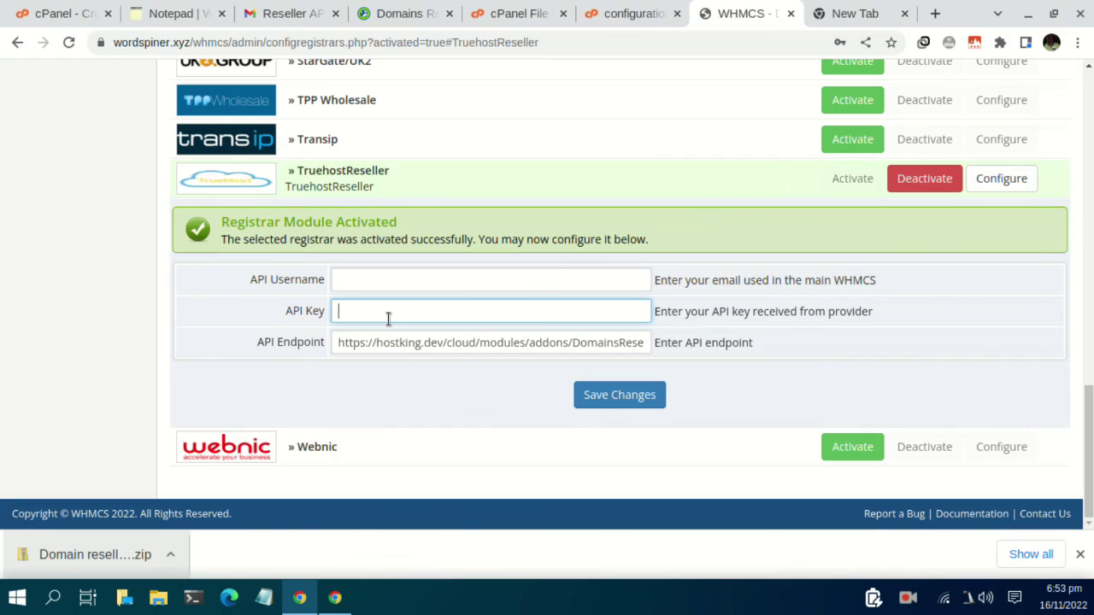
{"action": "key", "text": "ctrl+v"}
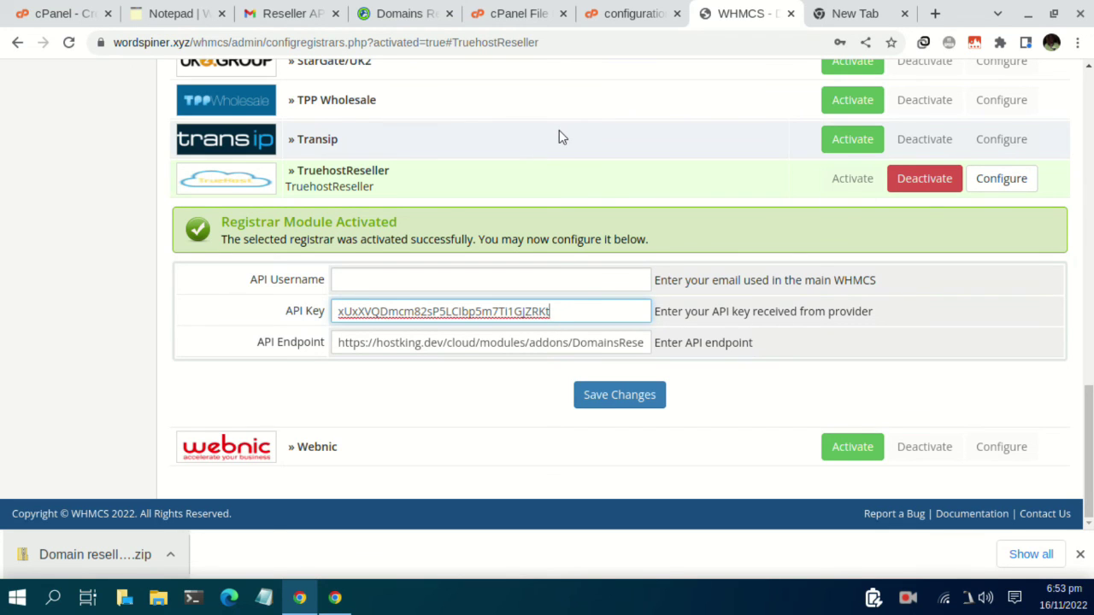
{"action": "right_click", "coordinate": [907, 601]}
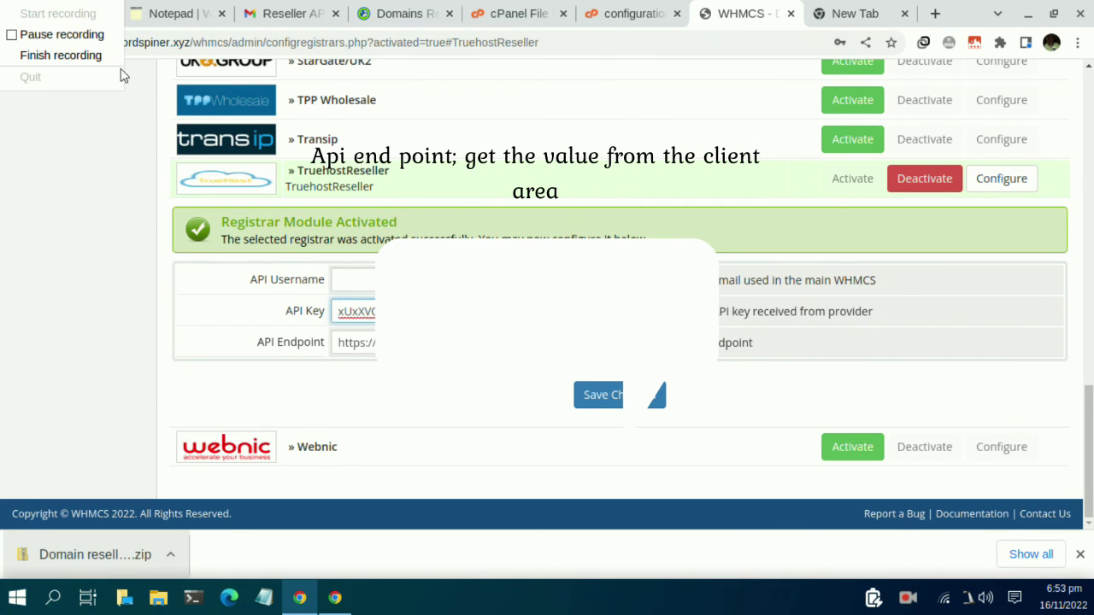